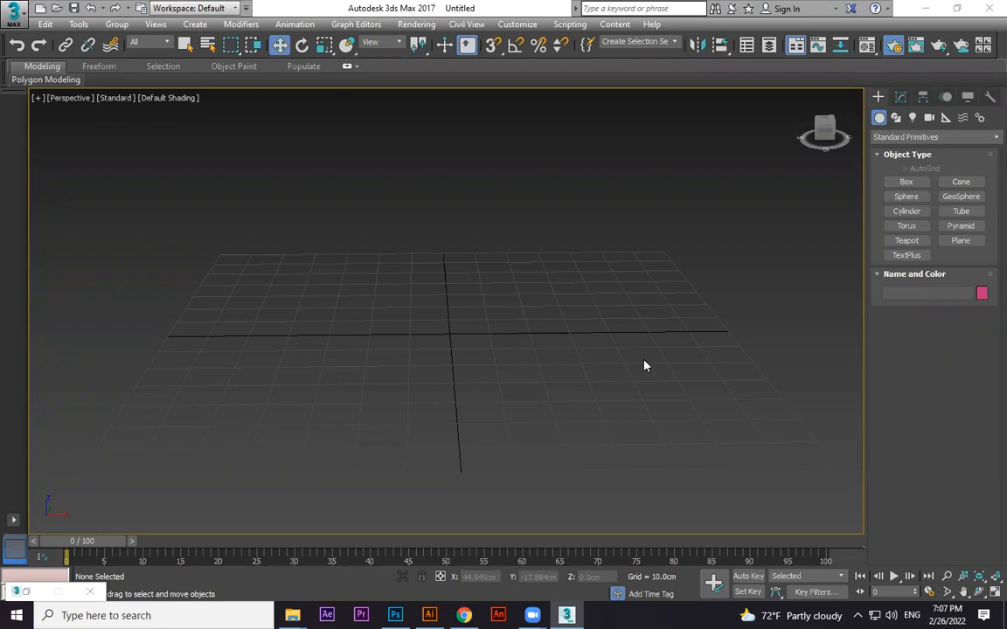
Render the empty perspective view, check the assigned renderer in the render setup, render again and close the result
{"action": "left_click_drag", "start_coordinate": [686, 203], "coordinate": [146, 414]}
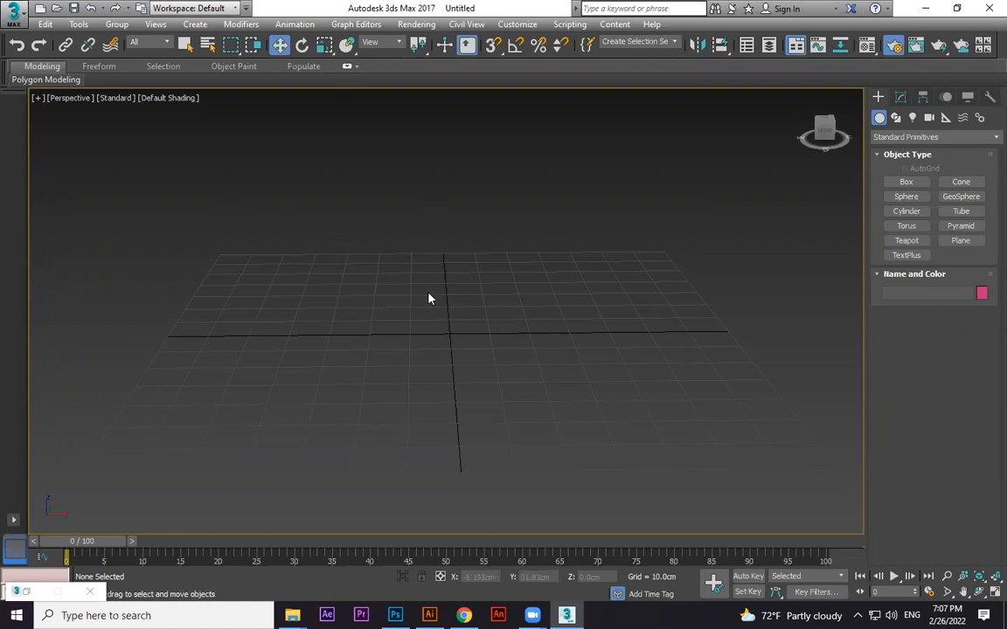
{"action": "key", "text": "shift+q"}
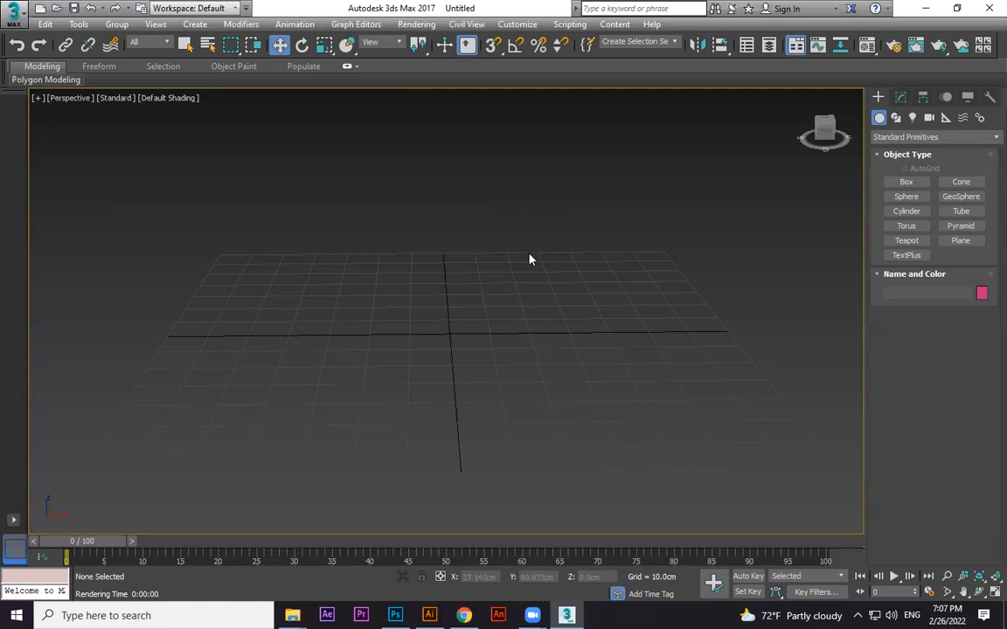
{"action": "key", "text": "F10"}
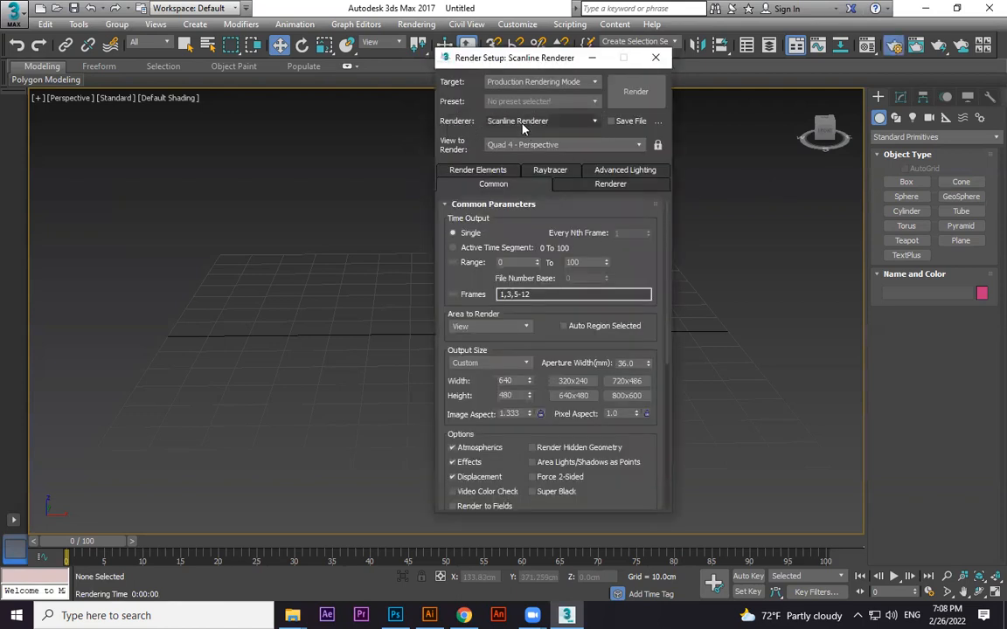
{"action": "left_click", "coordinate": [522, 124]}
{"action": "left_click", "coordinate": [523, 124]}
{"action": "left_click", "coordinate": [523, 124]}
{"action": "left_click", "coordinate": [522, 124]}
{"action": "left_click", "coordinate": [635, 92]}
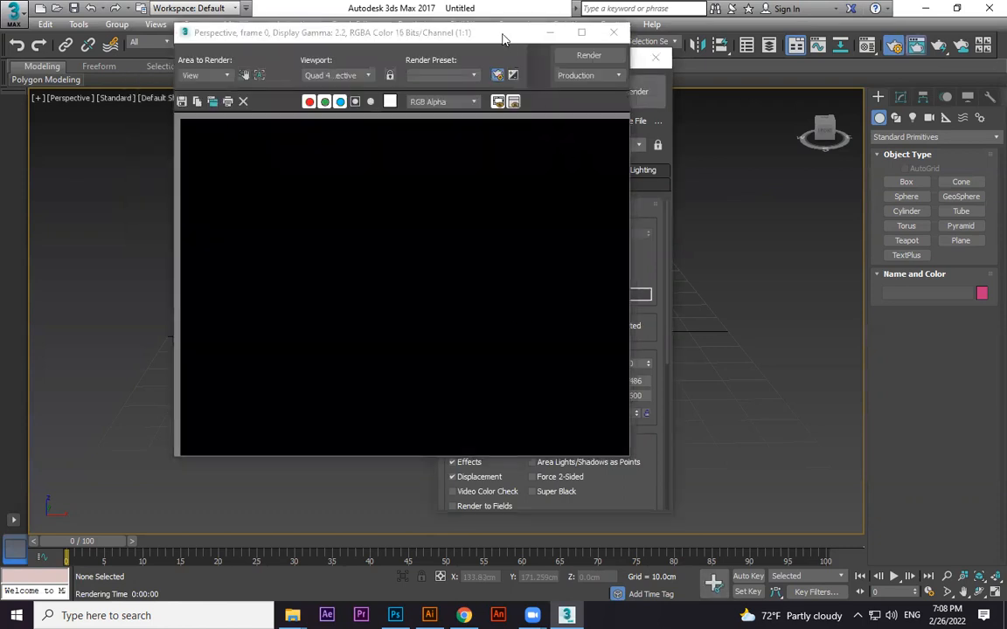
{"action": "left_click_drag", "start_coordinate": [503, 39], "coordinate": [333, 73]}
{"action": "left_click", "coordinate": [443, 72]}
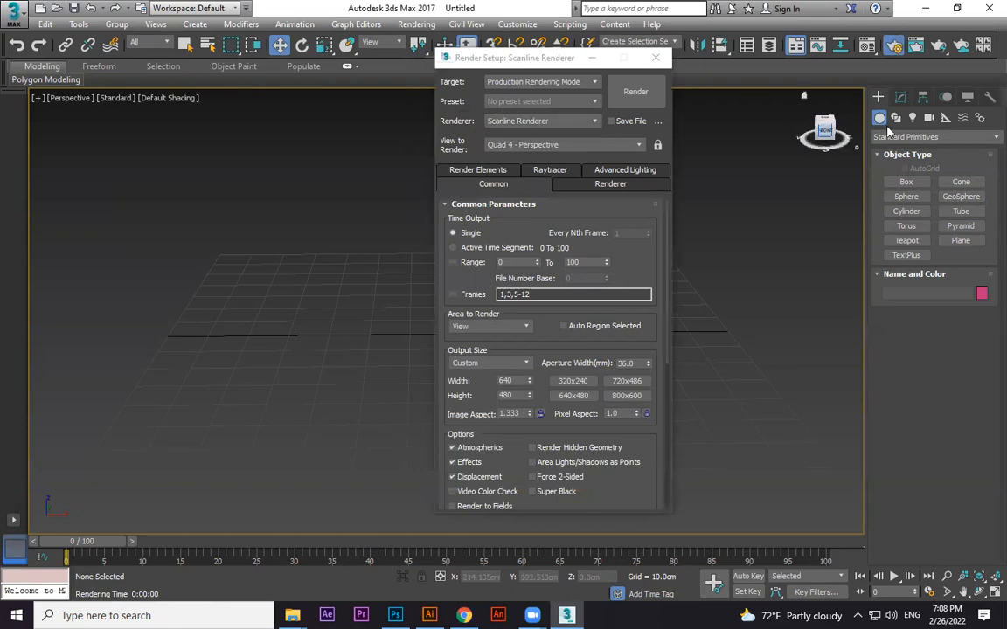
Display the Standard light types available for creation and minimize the render setup
{"action": "left_click", "coordinate": [912, 117]}
{"action": "left_click", "coordinate": [896, 138]}
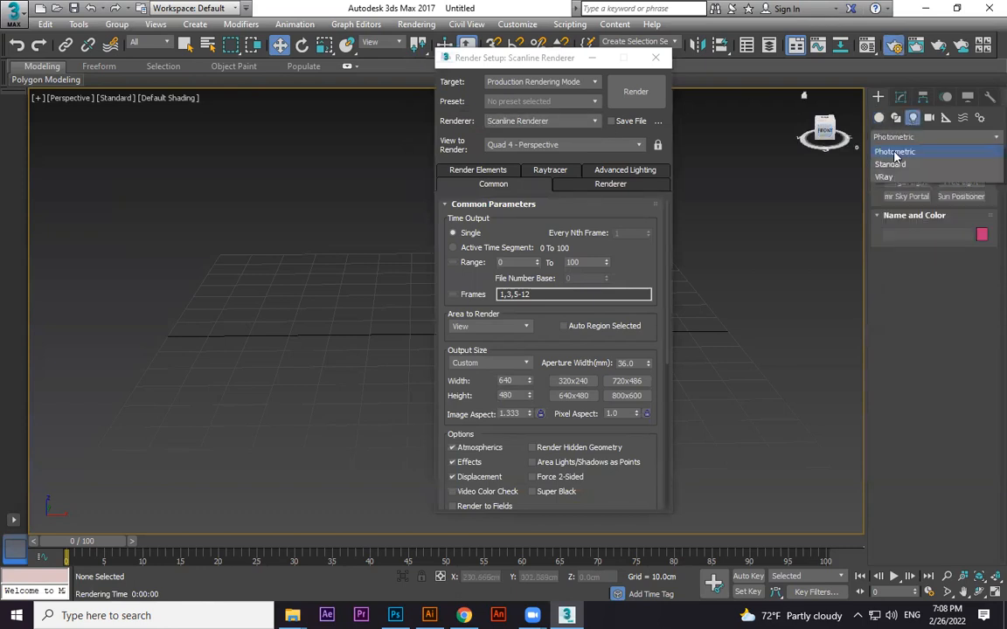
{"action": "left_click", "coordinate": [892, 166]}
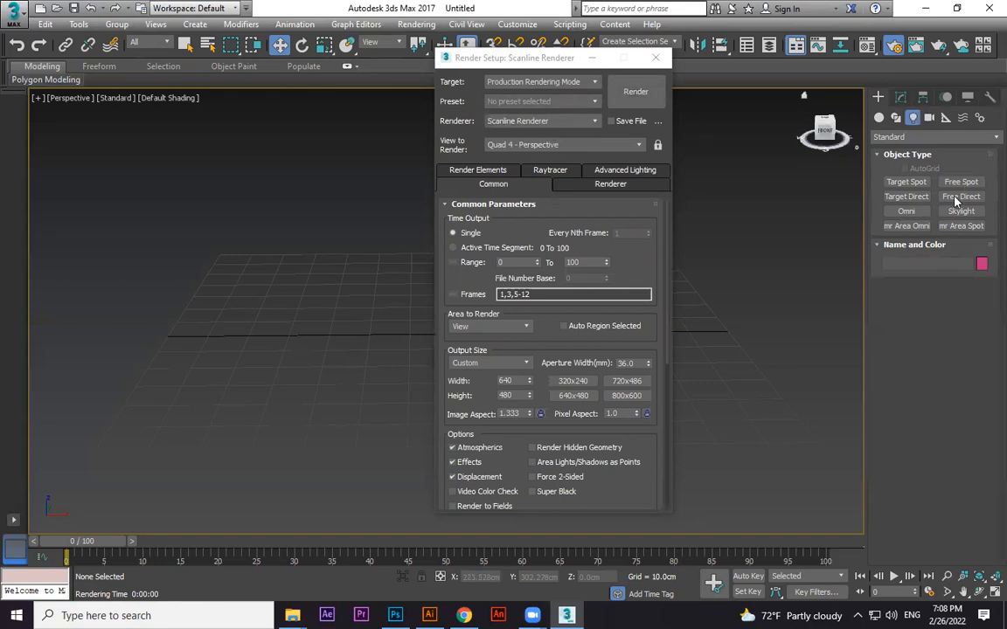
{"action": "left_click", "coordinate": [592, 60]}
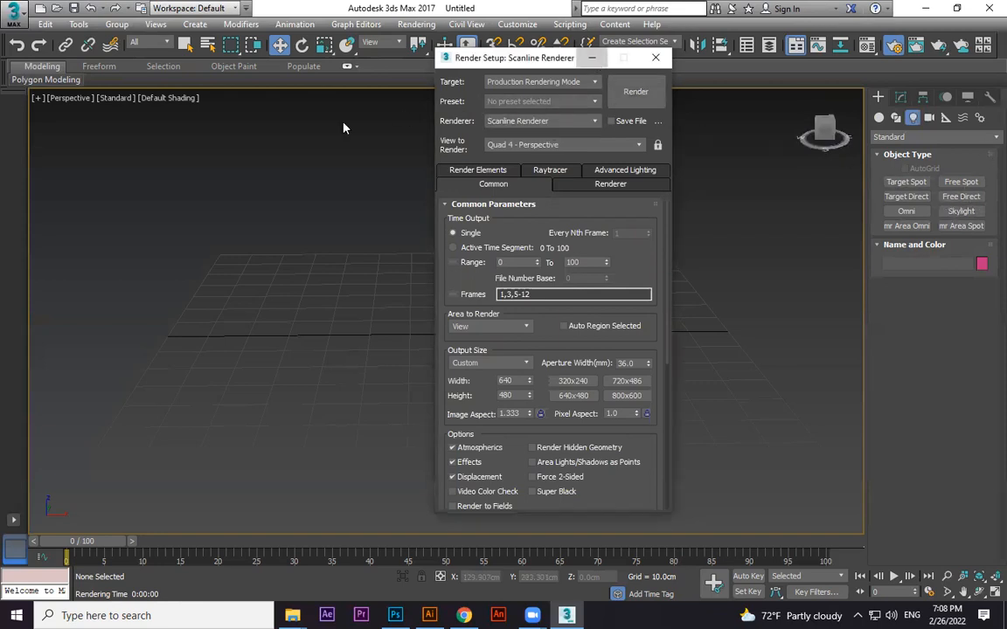
Create a ground plane about 416 cm long and 311 cm wide covering the grid
{"action": "left_click", "coordinate": [878, 117]}
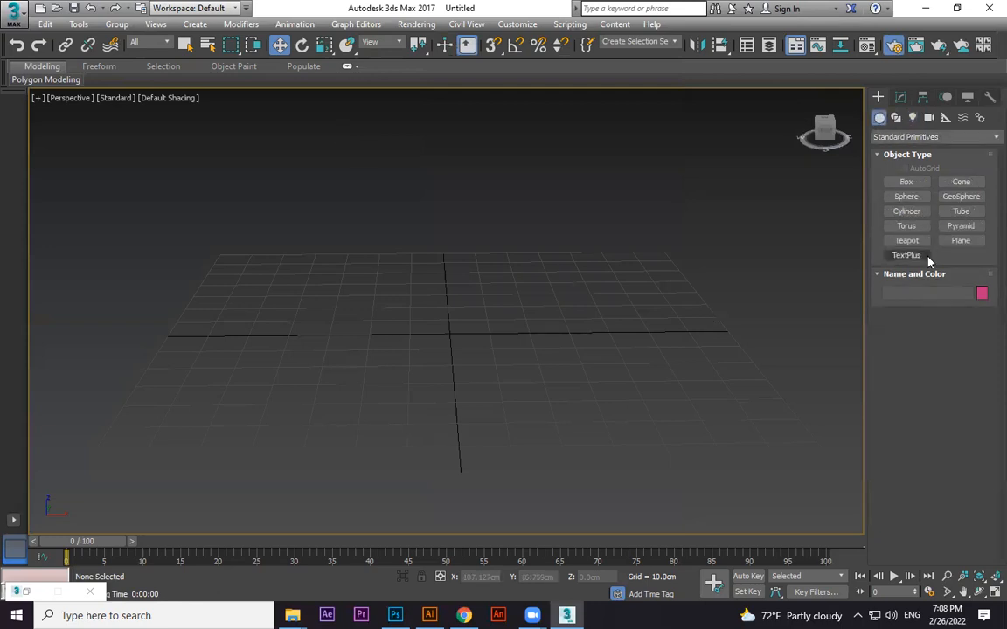
{"action": "left_click", "coordinate": [960, 241]}
{"action": "left_click_drag", "start_coordinate": [247, 261], "coordinate": [713, 445]}
Create a teapot with a radius of about 22.4 cm on the plane and set its segments to 21
{"action": "left_click", "coordinate": [909, 243]}
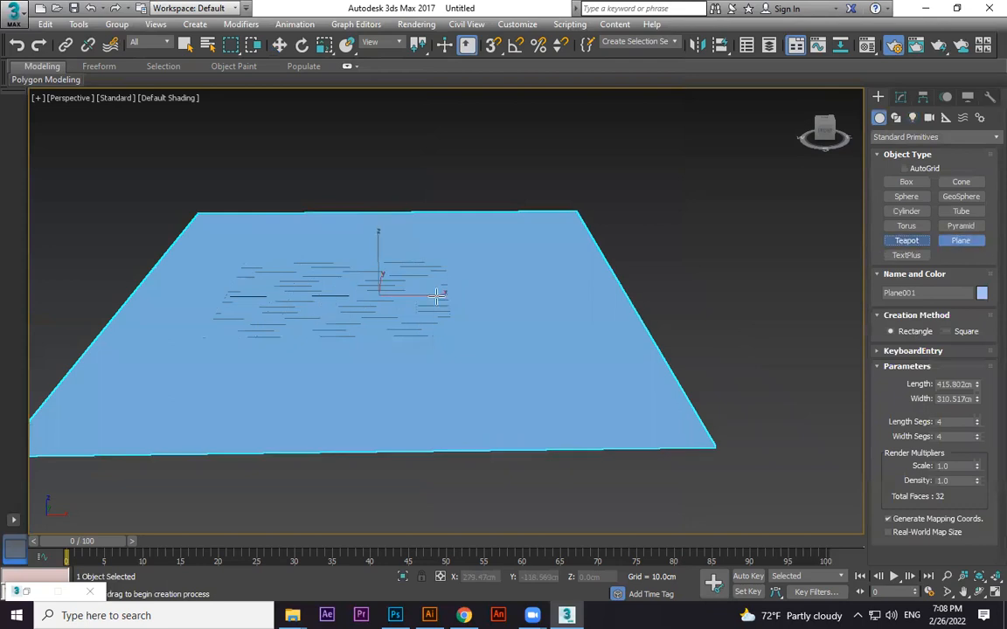
{"action": "scroll", "coordinate": [385, 298], "scroll_direction": "up", "scroll_amount": 2}
{"action": "left_click_drag", "start_coordinate": [386, 320], "coordinate": [434, 345]}
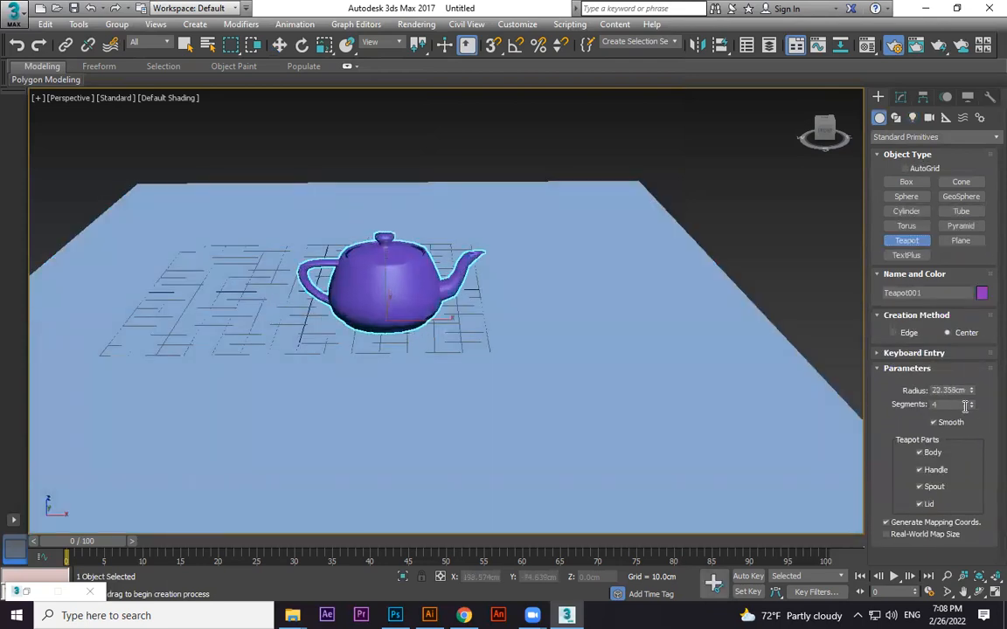
{"action": "left_click_drag", "start_coordinate": [970, 393], "coordinate": [970, 387]}
{"action": "key", "text": "w"}
Render a close perspective view of the teapot from its spout side and close the result
{"action": "middle_click_drag", "start_coordinate": [463, 286], "coordinate": [354, 328], "text": "alt"}
{"action": "scroll", "coordinate": [354, 329], "scroll_direction": "up", "scroll_amount": 3}
{"action": "middle_click_drag", "start_coordinate": [427, 343], "coordinate": [540, 434], "text": "alt"}
{"action": "scroll", "coordinate": [384, 337], "scroll_direction": "up", "scroll_amount": 3}
{"action": "key", "text": "shift+q"}
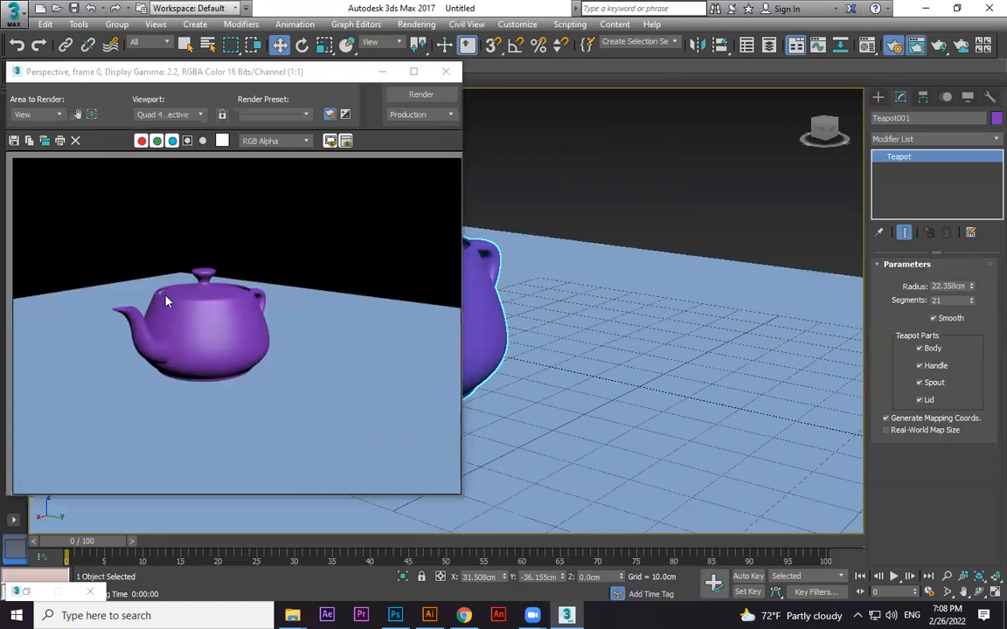
{"action": "left_click", "coordinate": [446, 70]}
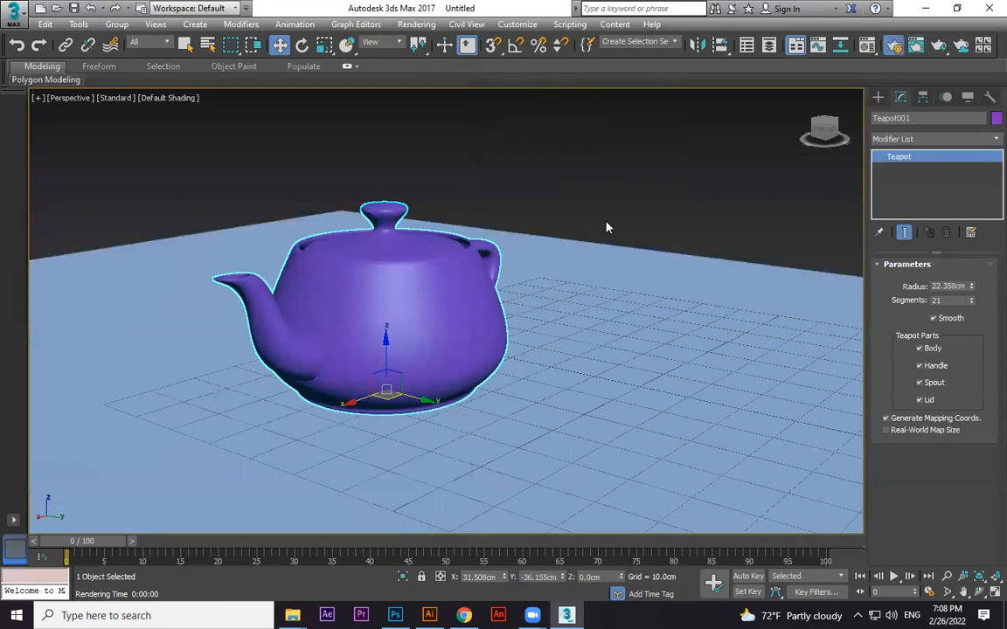
Enable Force 2-Sided in the render setup and render the teapot, closing the result and the setup
{"action": "key", "text": "F10"}
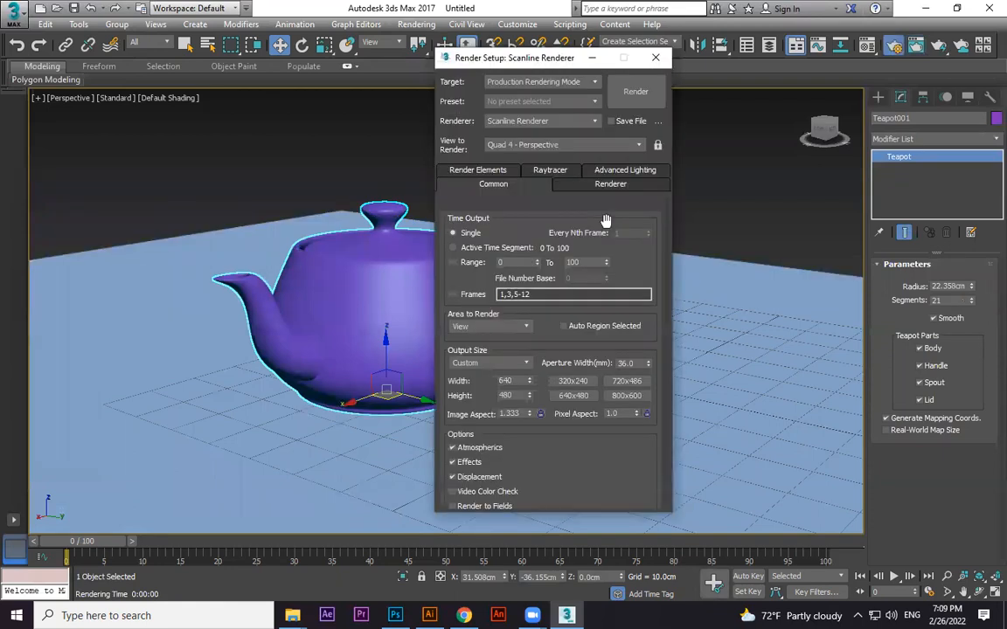
{"action": "left_click_drag", "start_coordinate": [625, 492], "coordinate": [549, 350]}
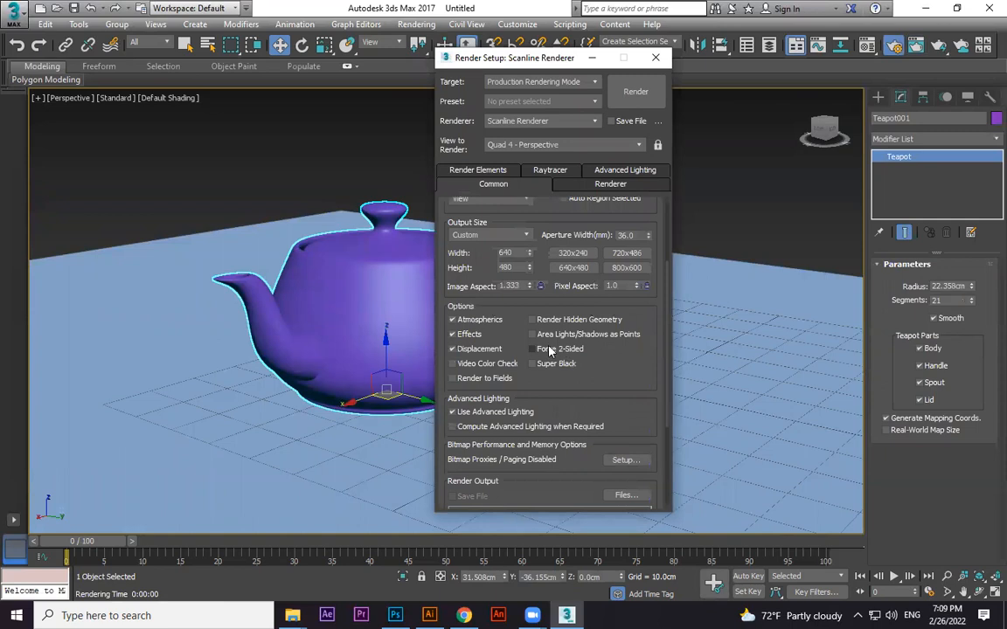
{"action": "left_click", "coordinate": [568, 349]}
{"action": "left_click", "coordinate": [626, 118]}
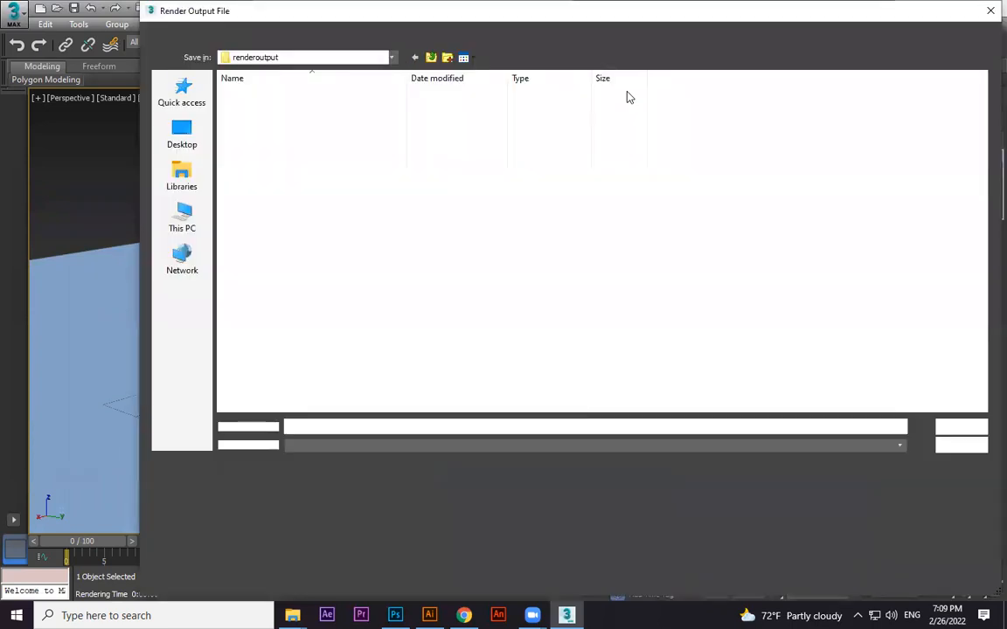
{"action": "left_click", "coordinate": [991, 10]}
{"action": "left_click", "coordinate": [630, 91]}
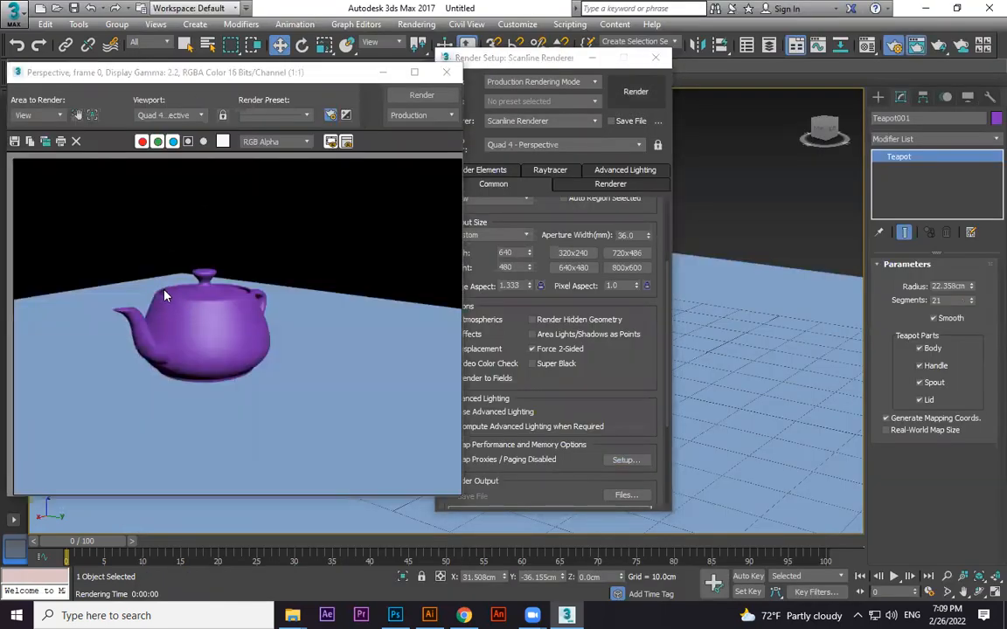
{"action": "left_click", "coordinate": [446, 72]}
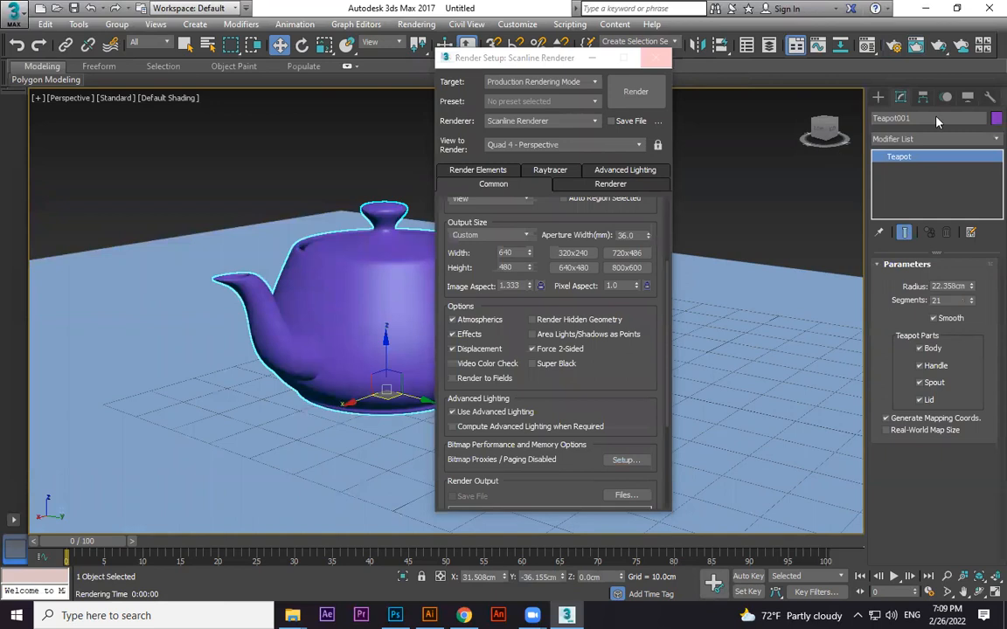
{"action": "left_click", "coordinate": [656, 58]}
Place a standard Skylight on the plane beside the teapot, keeping it at its placed position
{"action": "left_click", "coordinate": [878, 97]}
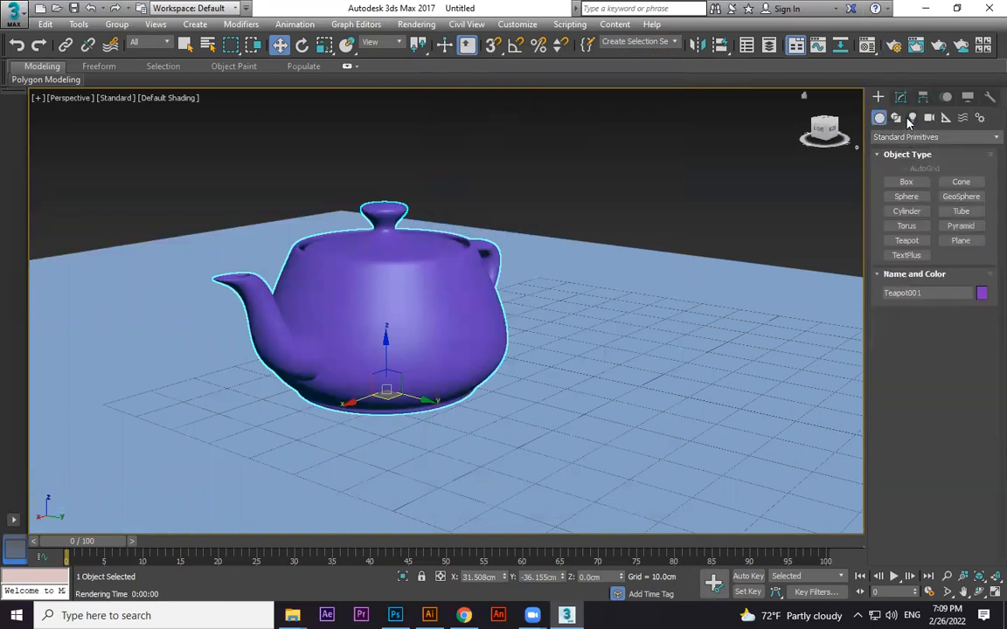
{"action": "left_click", "coordinate": [913, 117]}
{"action": "left_click", "coordinate": [922, 138]}
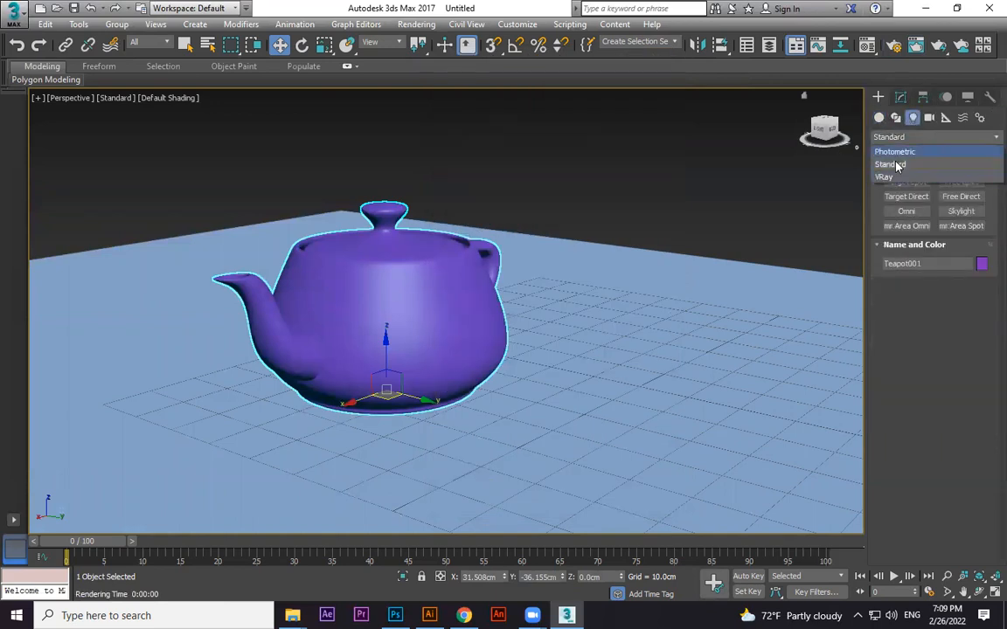
{"action": "left_click", "coordinate": [895, 164]}
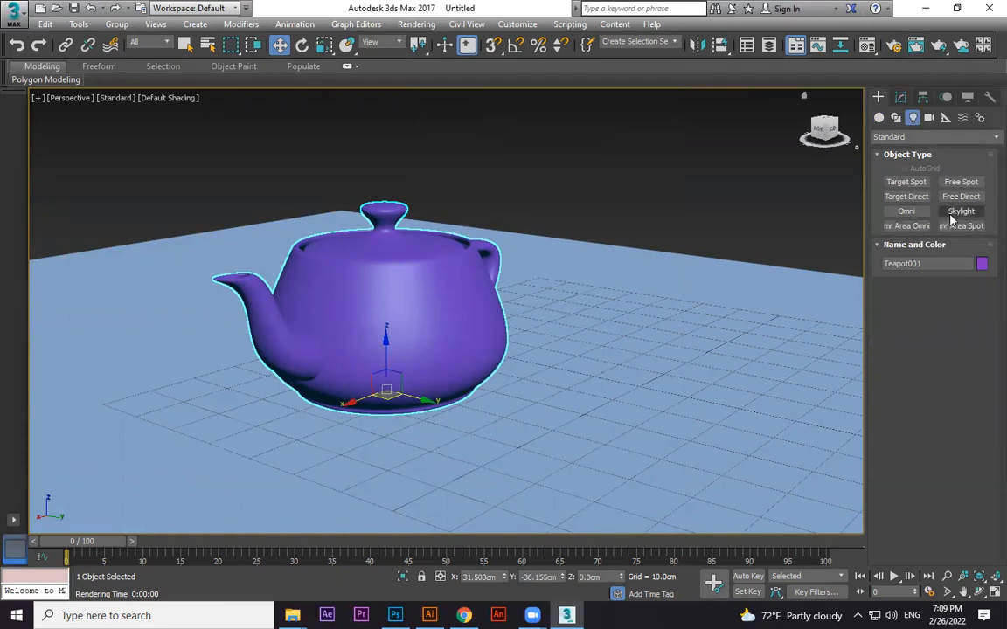
{"action": "left_click", "coordinate": [960, 211]}
{"action": "left_click", "coordinate": [638, 318]}
{"action": "right_click", "coordinate": [639, 277]}
{"action": "left_click_drag", "start_coordinate": [638, 277], "coordinate": [674, 173]}
{"action": "key", "text": "ctrl+z"}
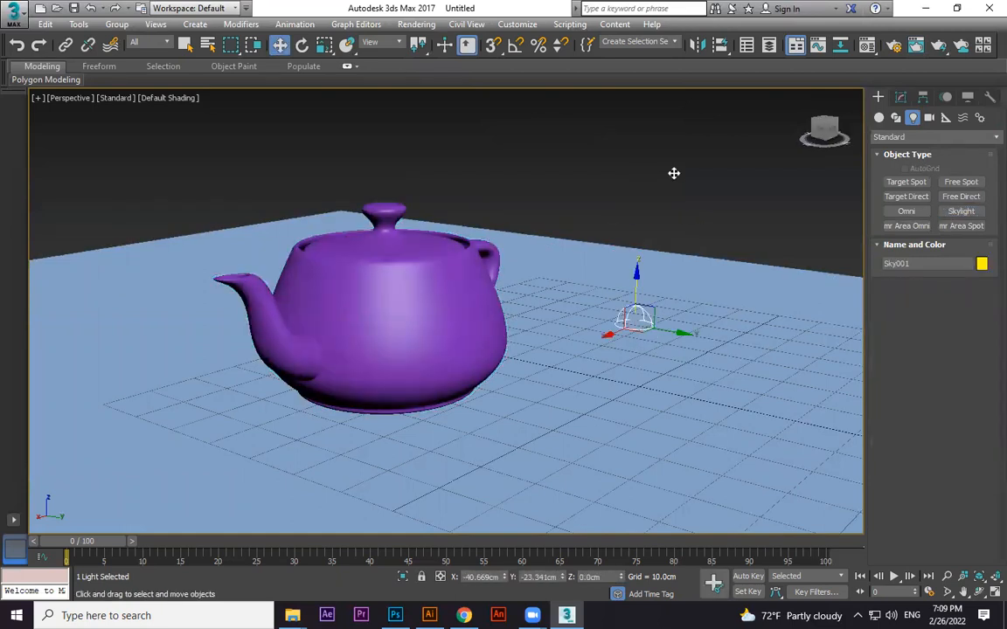
Show the skylight's parameters, then render the teapot lit by the skylight and close the result
{"action": "middle_click_drag", "start_coordinate": [561, 260], "coordinate": [575, 300], "text": "alt"}
{"action": "scroll", "coordinate": [577, 300], "scroll_direction": "up", "scroll_amount": 3}
{"action": "left_click", "coordinate": [900, 97]}
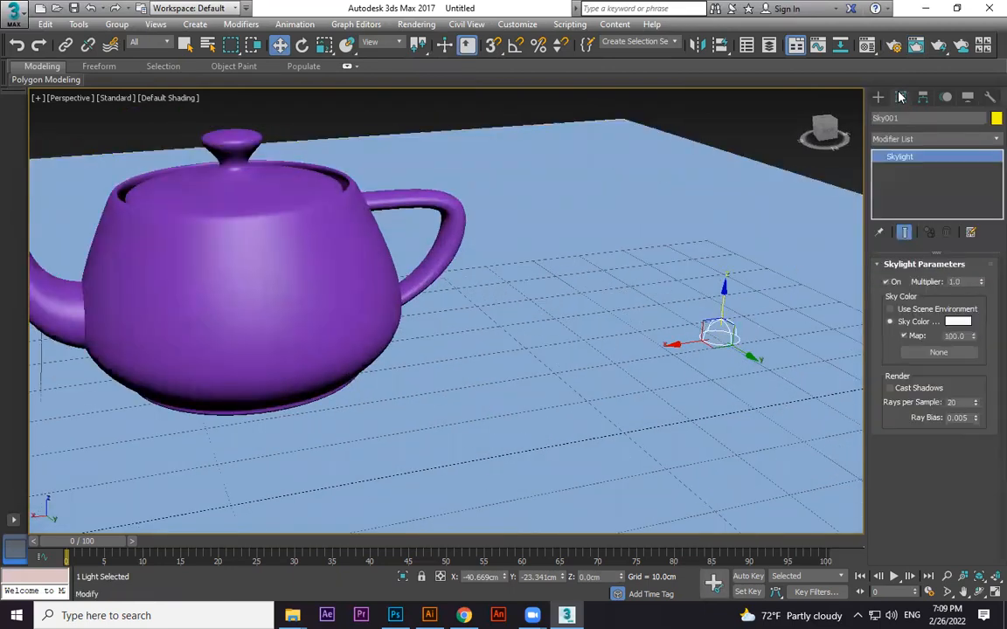
{"action": "scroll", "coordinate": [674, 420], "scroll_direction": "down", "scroll_amount": 3}
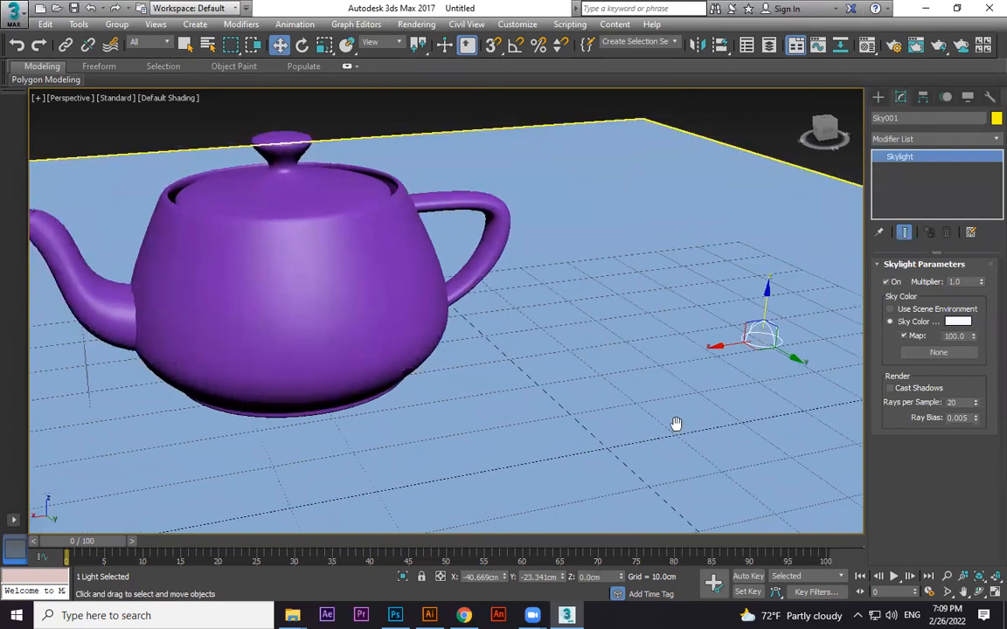
{"action": "scroll", "coordinate": [760, 375], "scroll_direction": "up", "scroll_amount": 4}
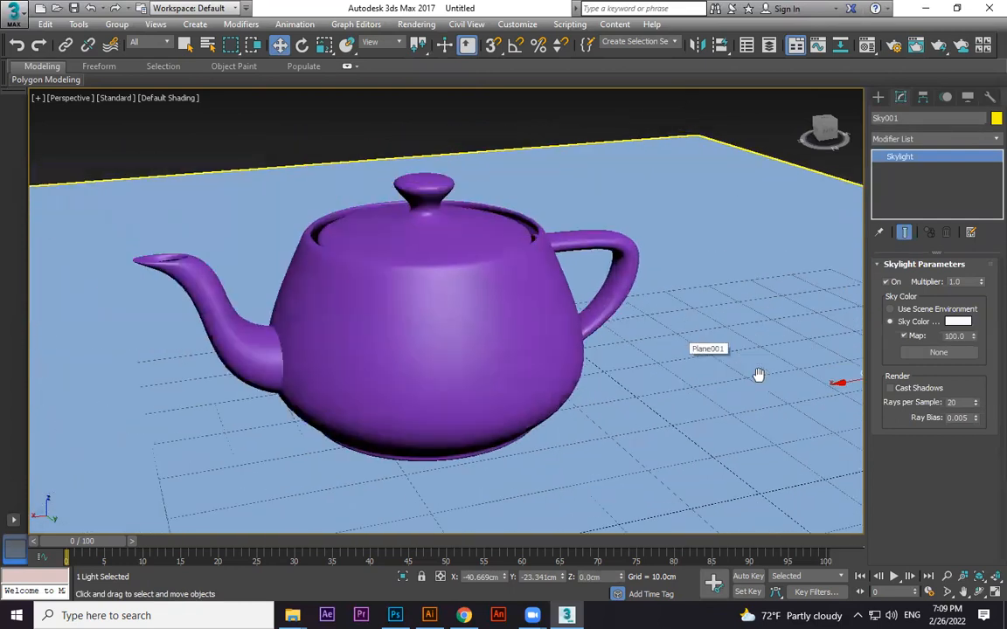
{"action": "key", "text": "shift+q"}
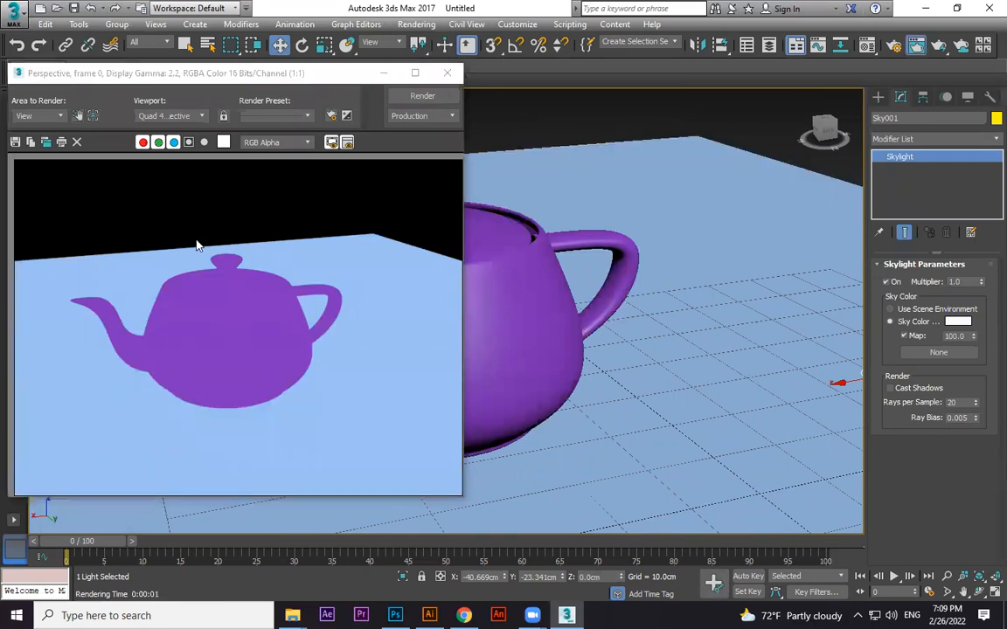
{"action": "left_click", "coordinate": [447, 72]}
Enable Cast Shadows on the skylight, render the teapot and close the result
{"action": "key", "text": "z"}
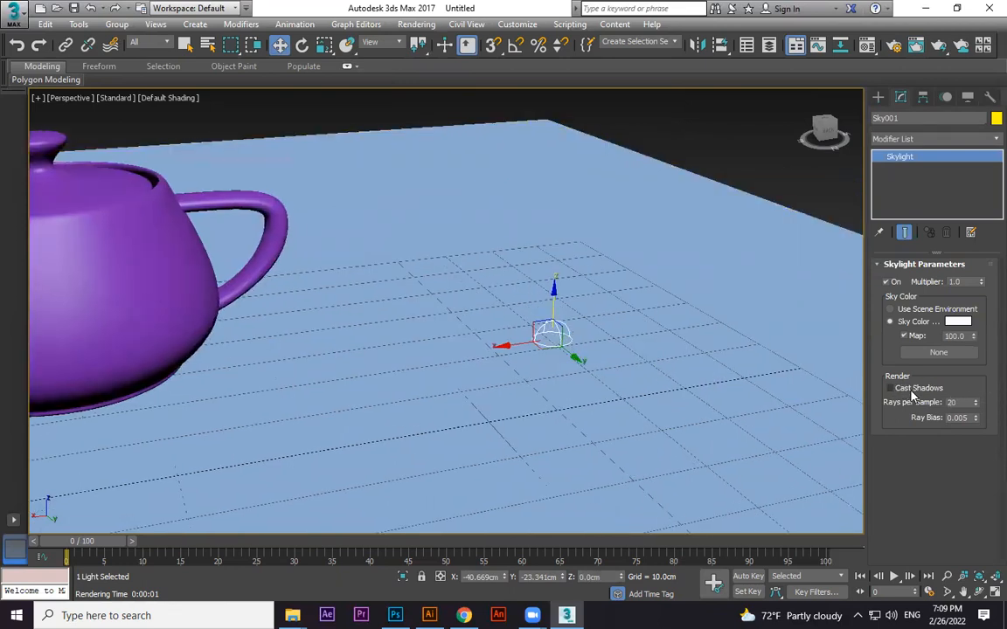
{"action": "middle_click_drag", "start_coordinate": [372, 379], "coordinate": [636, 377]}
{"action": "middle_click_drag", "start_coordinate": [566, 375], "coordinate": [677, 381]}
{"action": "key", "text": "shift+q"}
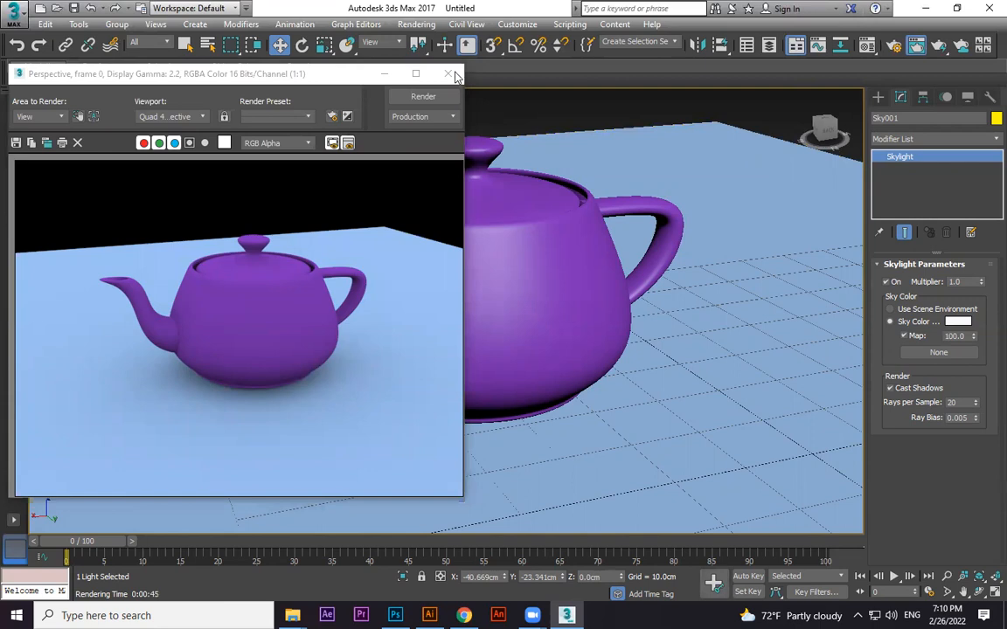
{"action": "left_click", "coordinate": [401, 73]}
Assign a Bitmap to the skylight's sky color map, using the lonely-japanese-cher image from the Desktop
{"action": "left_click", "coordinate": [946, 353]}
{"action": "left_click", "coordinate": [942, 355]}
{"action": "double_click", "coordinate": [310, 138]}
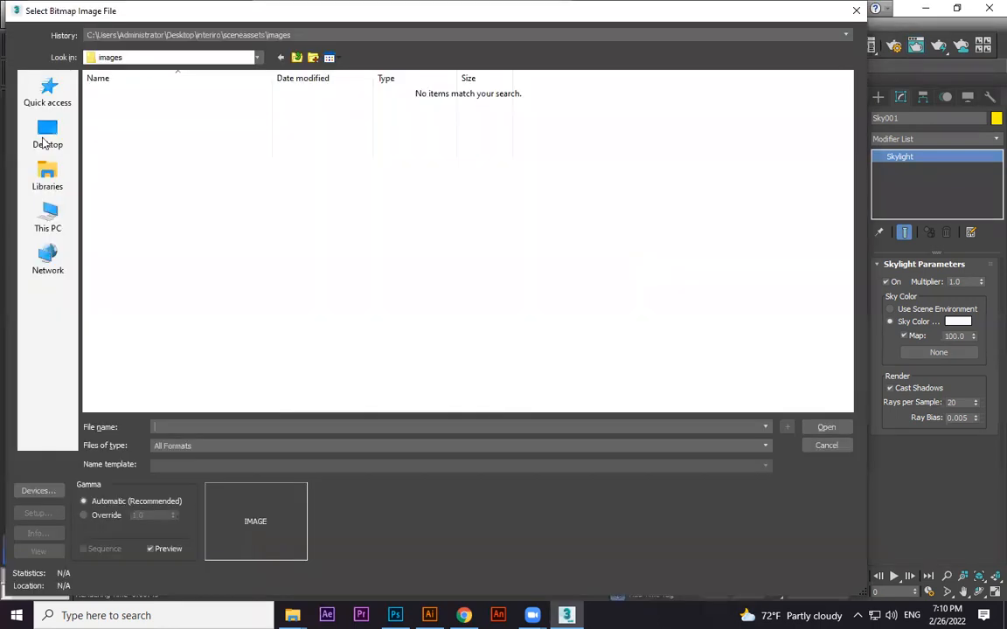
{"action": "left_click", "coordinate": [43, 144]}
{"action": "scroll", "coordinate": [786, 219], "scroll_direction": "down", "scroll_amount": 1}
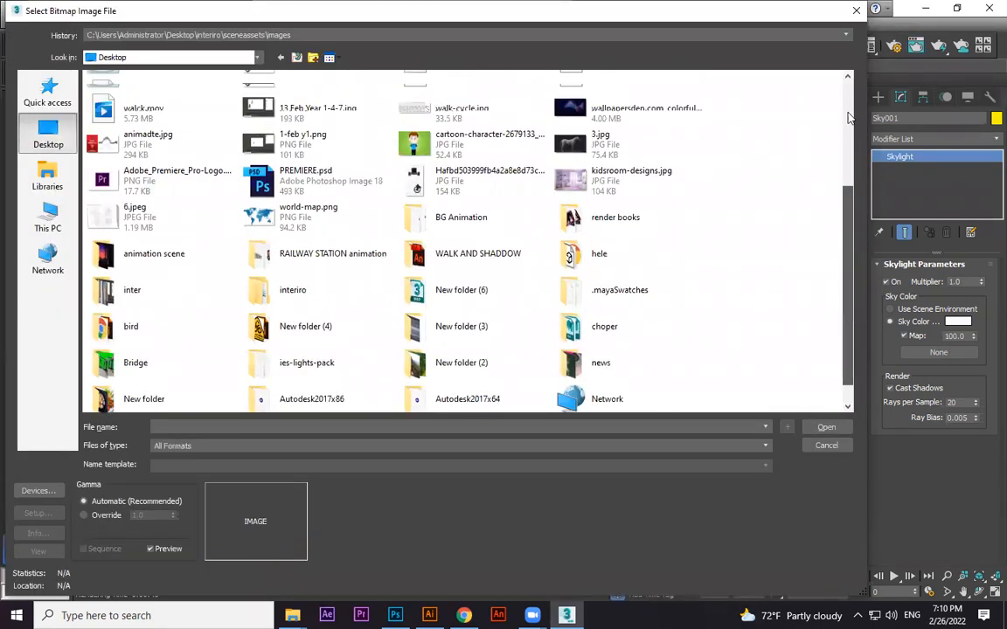
{"action": "scroll", "coordinate": [762, 94], "scroll_direction": "up", "scroll_amount": 2}
{"action": "double_click", "coordinate": [280, 197]}
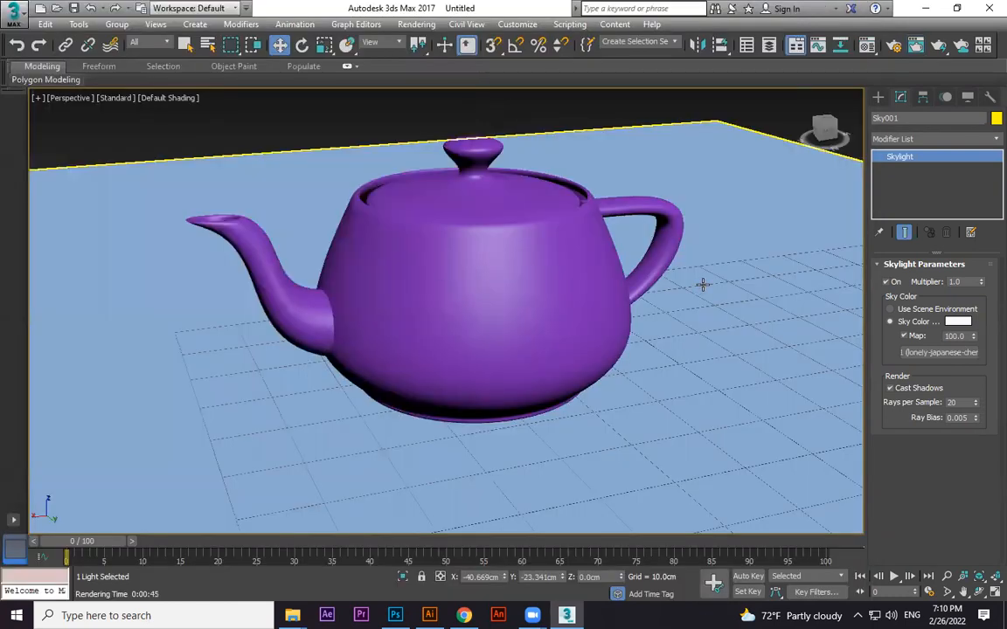
Start rendering the teapot with the mapped skylight and cancel the render
{"action": "mouse_move", "coordinate": [701, 324]}
{"action": "middle_mouse_down", "text": "alt"}
{"action": "mouse_move", "coordinate": [665, 333]}
{"action": "mouse_move", "coordinate": [684, 331]}
{"action": "middle_mouse_up", "text": "alt"}
{"action": "key", "text": "shift+q"}
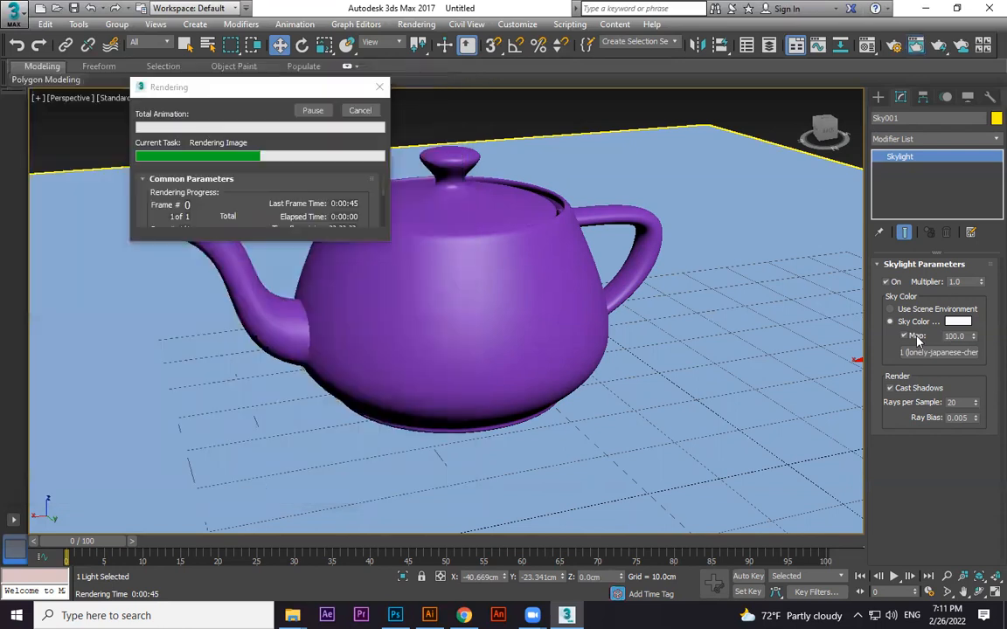
{"action": "left_click", "coordinate": [360, 111]}
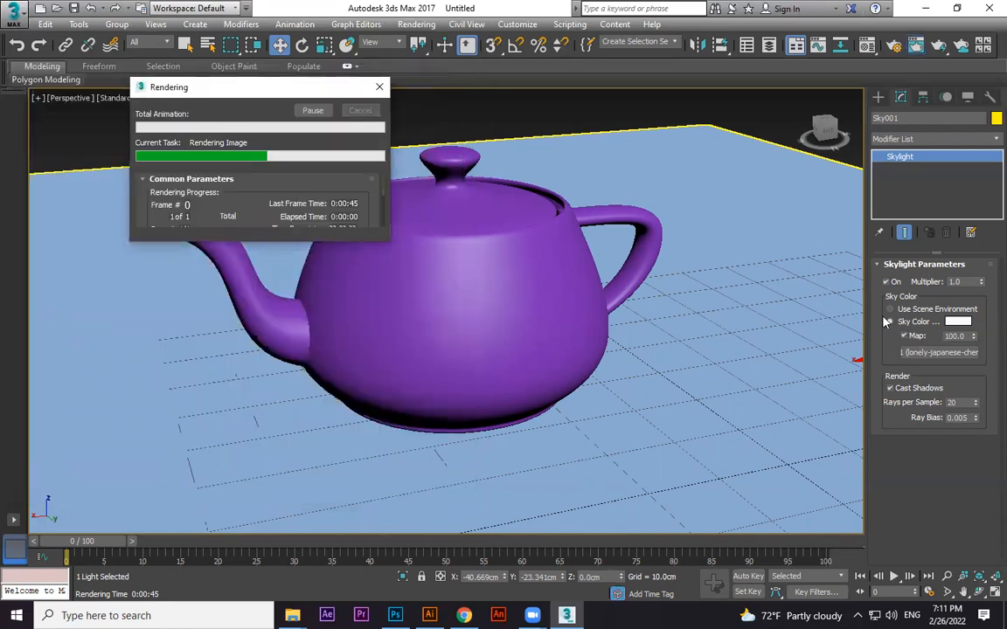
Assign the 01 - Default material to the teapot
{"action": "left_click", "coordinate": [489, 247]}
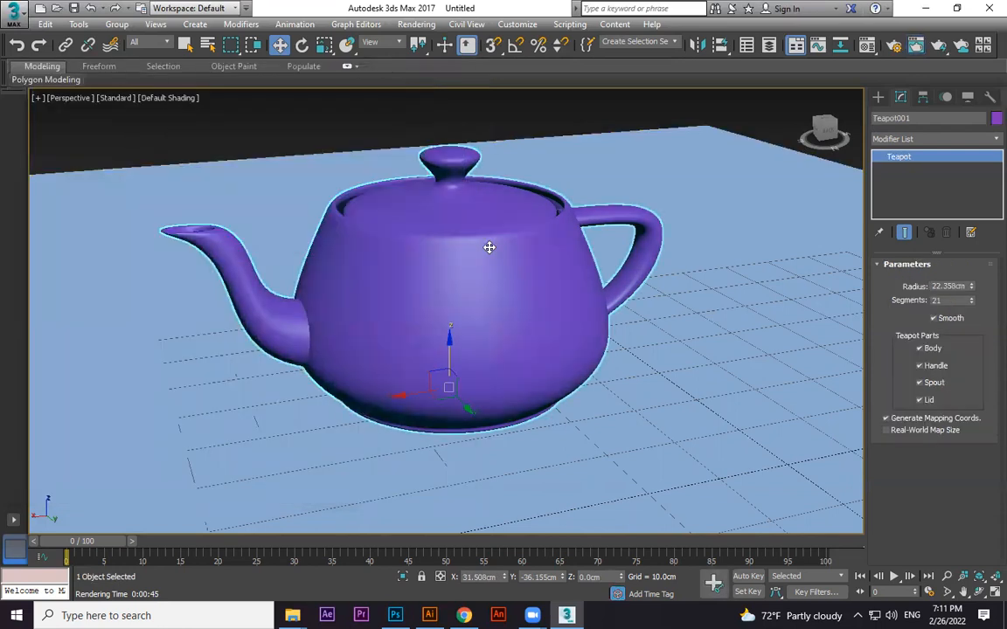
{"action": "key", "text": "m"}
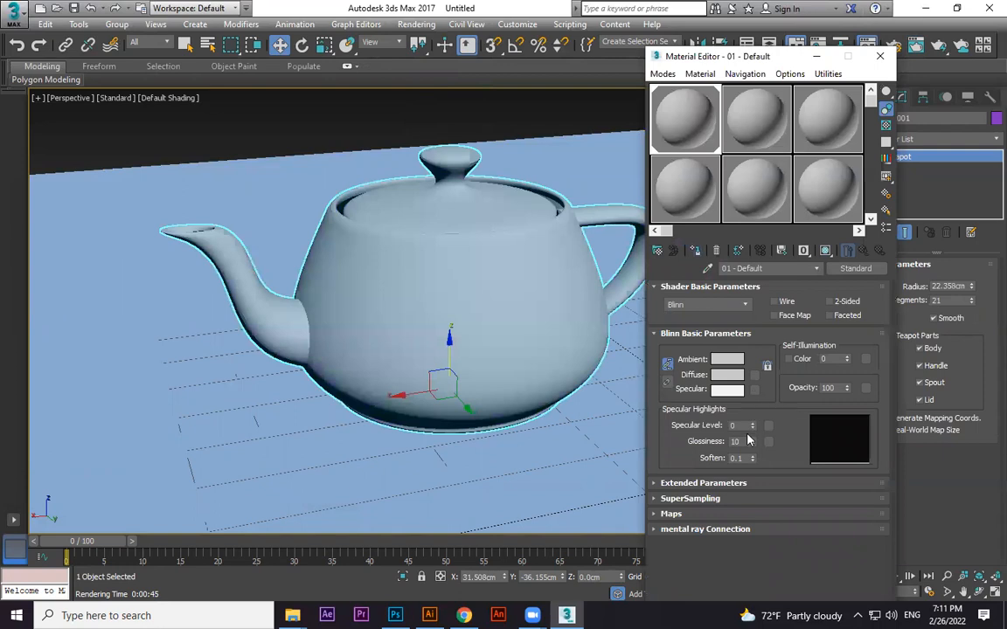
Enable the Refraction channel in the teapot material's maps, and dismiss the map choice without assigning one
{"action": "left_click", "coordinate": [670, 513]}
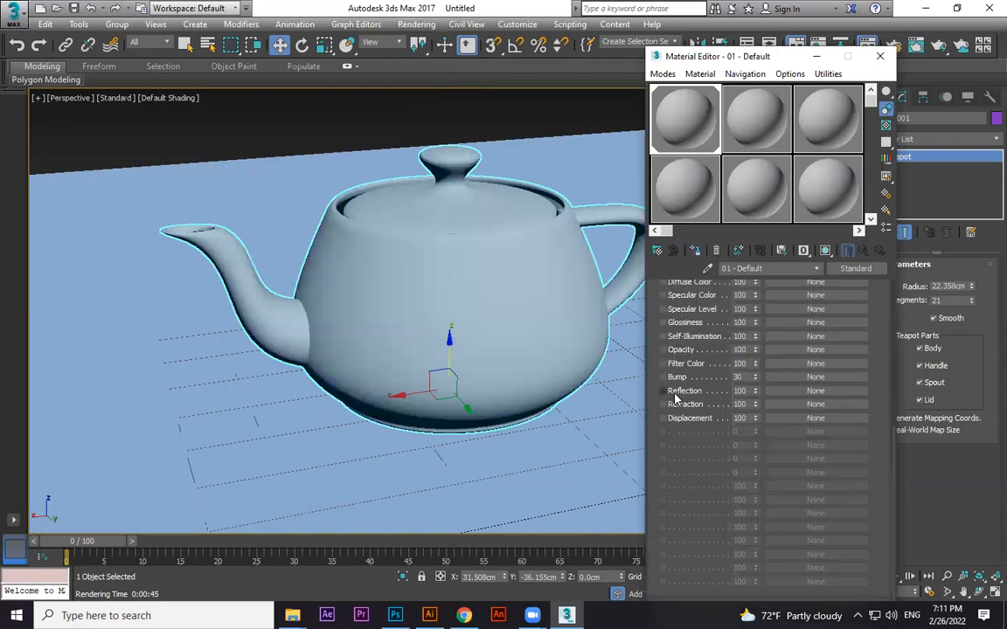
{"action": "scroll", "coordinate": [677, 402], "scroll_direction": "up", "scroll_amount": 2}
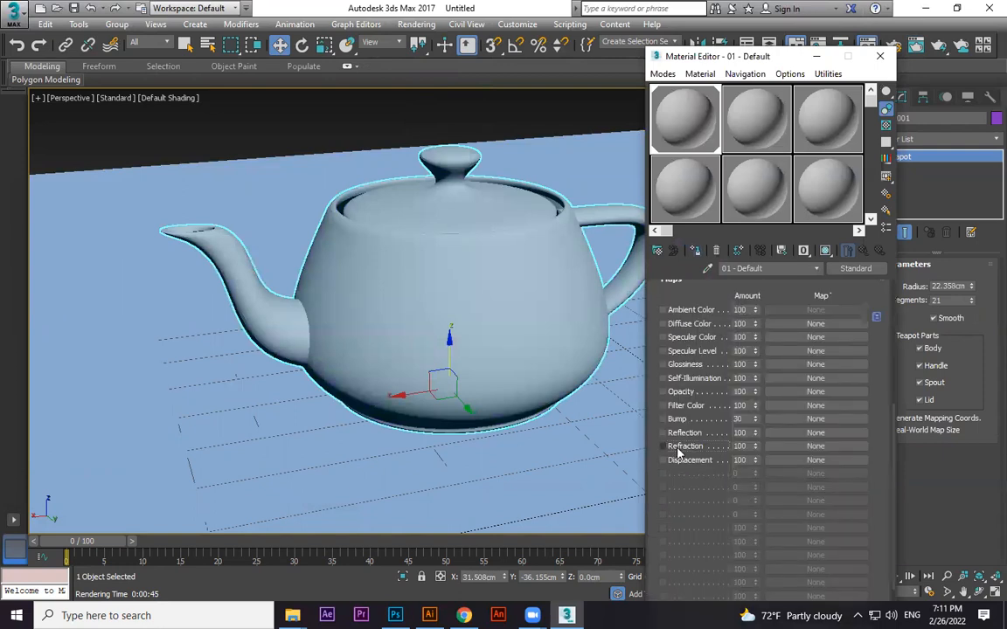
{"action": "left_click", "coordinate": [797, 448]}
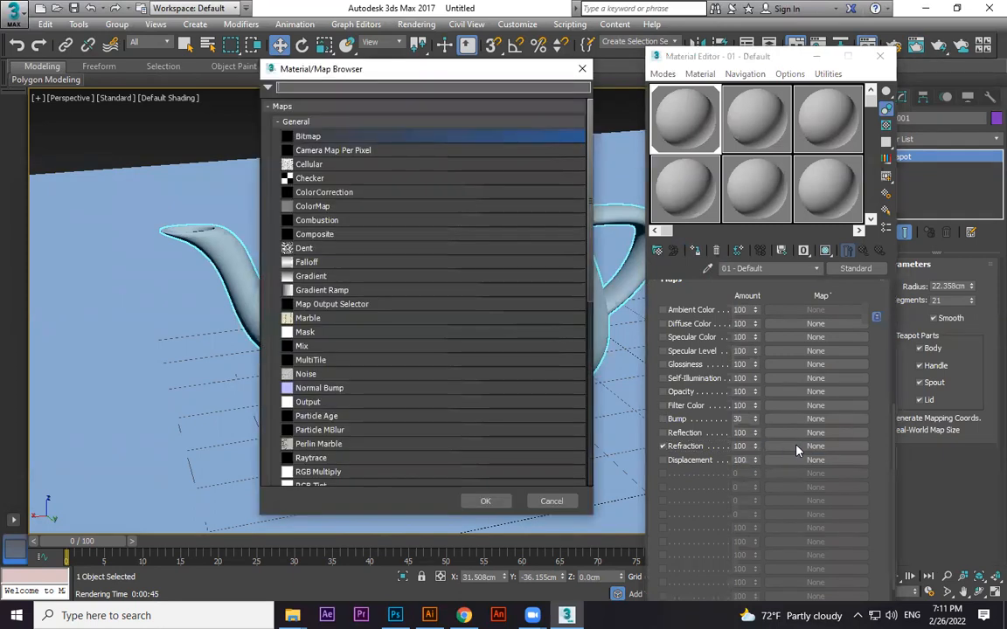
{"action": "left_click", "coordinate": [582, 68]}
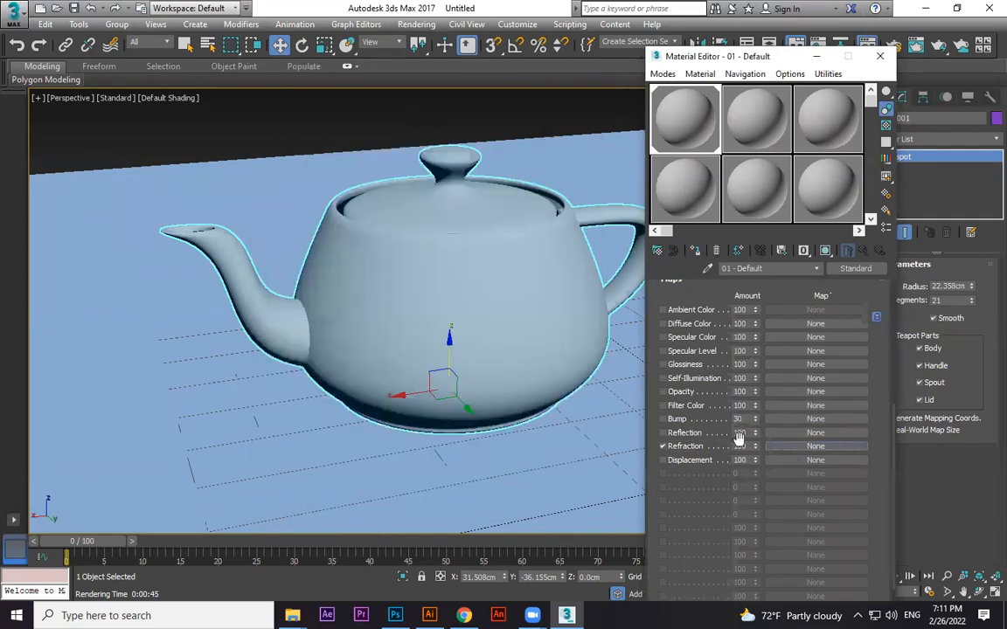
Set the material's Specular Level to 83 and Glossiness to 37, and put the Material Editor away
{"action": "scroll", "coordinate": [686, 352], "scroll_direction": "up", "scroll_amount": 1}
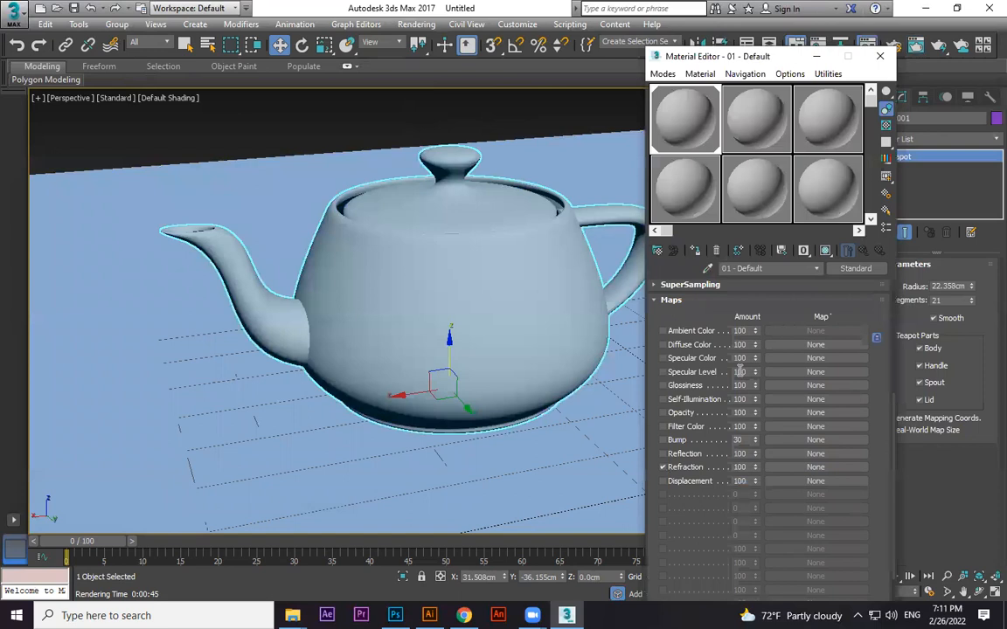
{"action": "scroll", "coordinate": [831, 342], "scroll_direction": "up", "scroll_amount": 8}
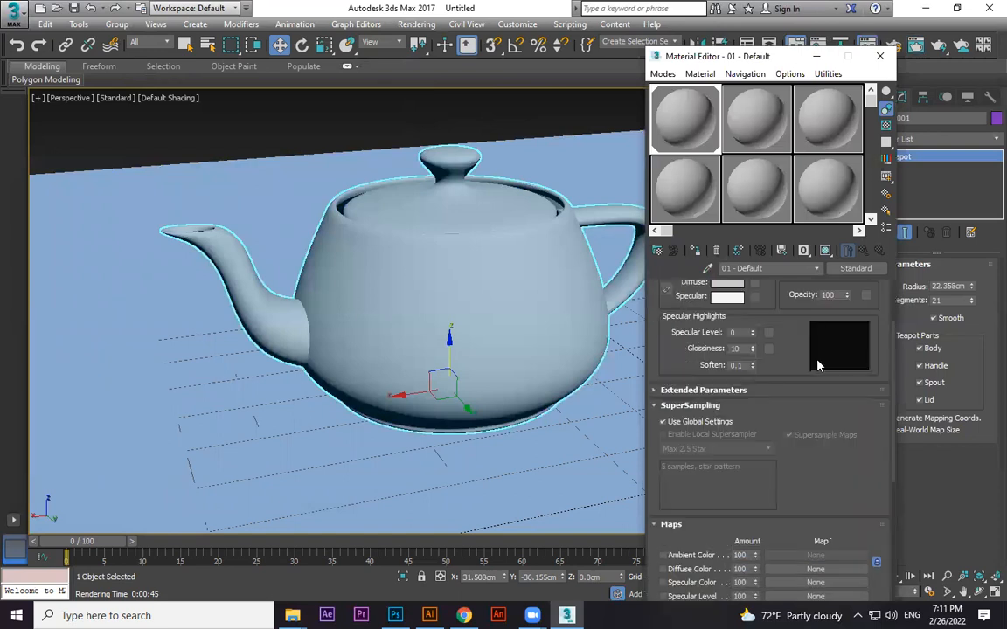
{"action": "left_click_drag", "start_coordinate": [753, 418], "coordinate": [763, 345]}
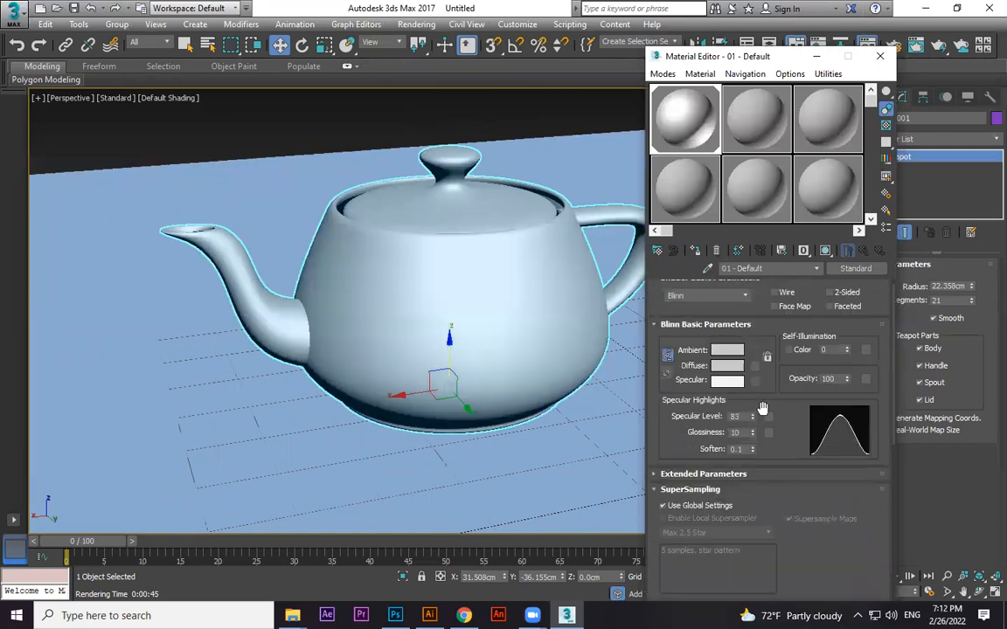
{"action": "left_click_drag", "start_coordinate": [753, 433], "coordinate": [753, 415]}
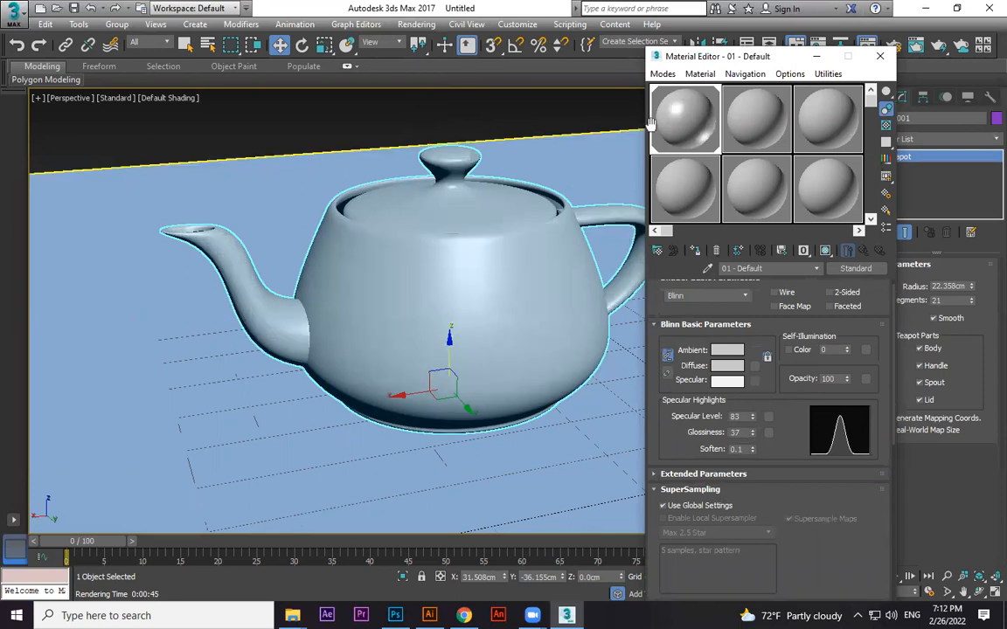
{"action": "left_click", "coordinate": [879, 56]}
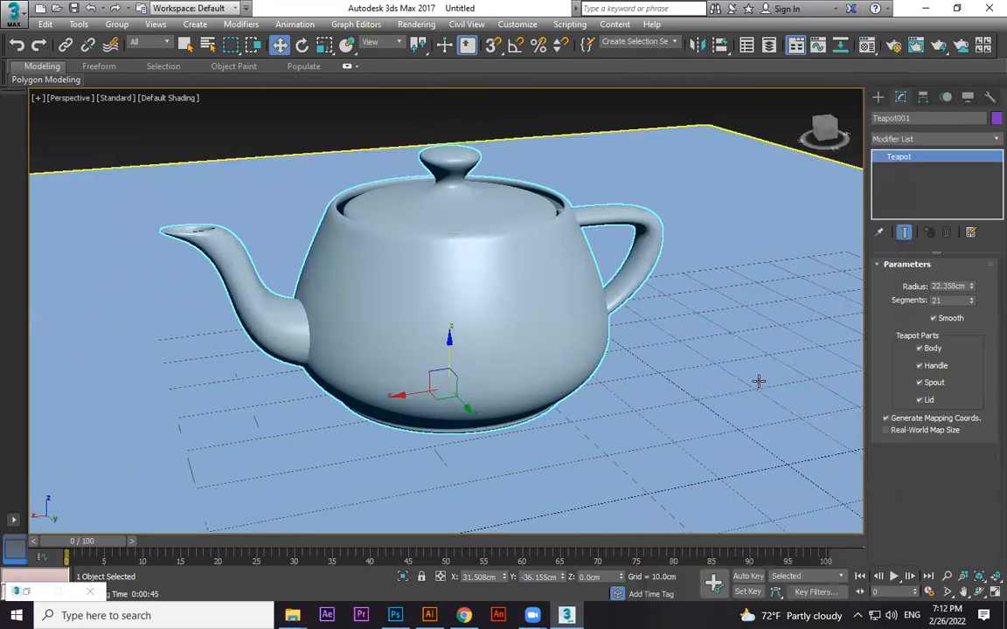
{"action": "key", "text": "m"}
{"action": "left_click", "coordinate": [814, 58]}
Select the skylight on the plane beside the teapot to show its parameters
{"action": "middle_click_drag", "start_coordinate": [535, 334], "coordinate": [647, 353]}
{"action": "left_click", "coordinate": [647, 352]}
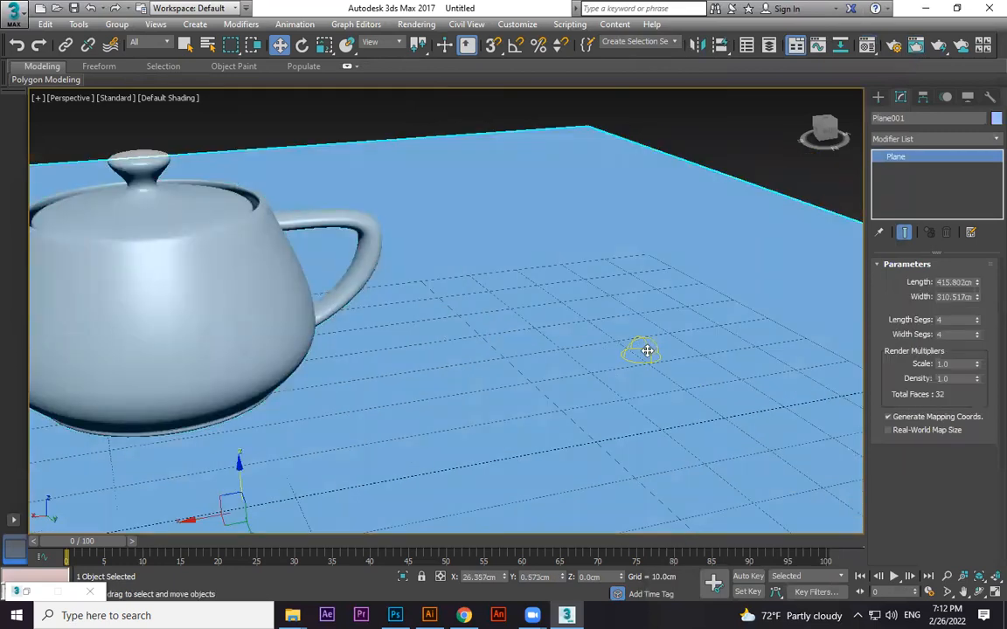
{"action": "middle_click_drag", "start_coordinate": [673, 341], "coordinate": [687, 308], "text": "alt"}
{"action": "left_click", "coordinate": [649, 385]}
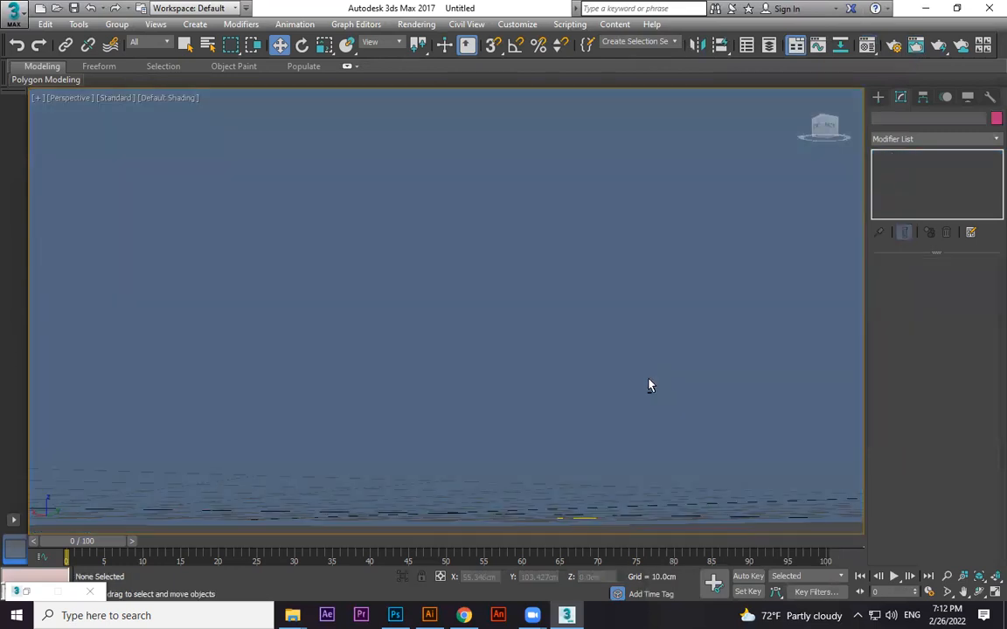
{"action": "key", "text": "shift+z"}
{"action": "left_click", "coordinate": [584, 479]}
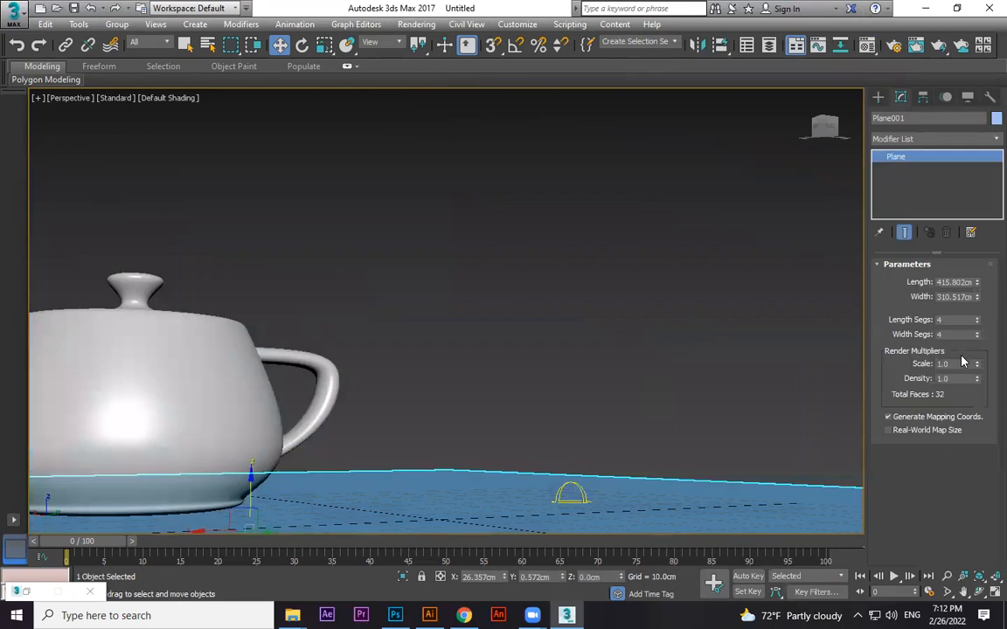
{"action": "left_click", "coordinate": [567, 498]}
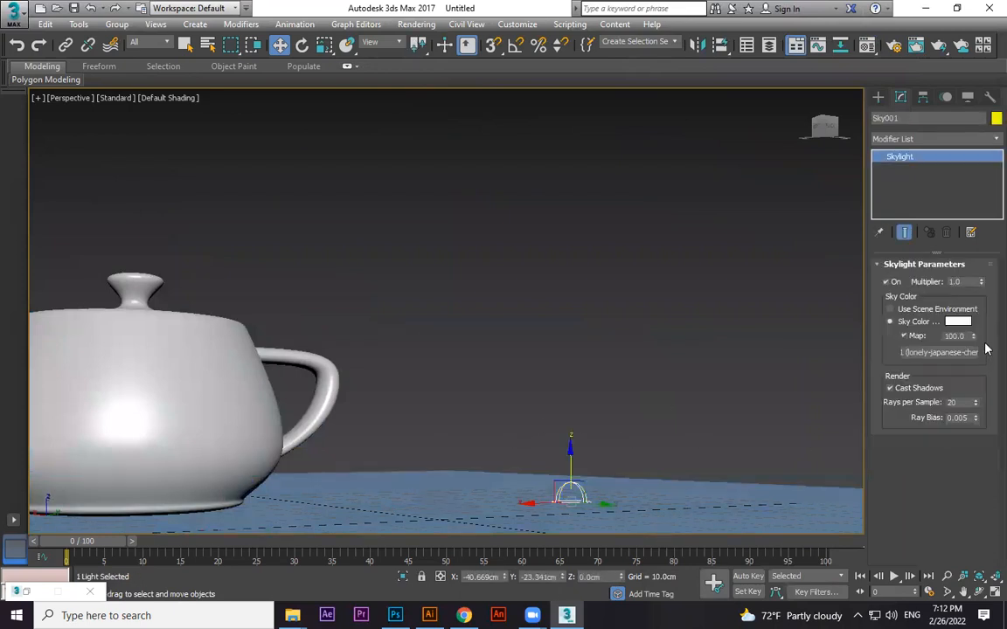
Render the glossy teapot with the mapped skylight and close the result
{"action": "middle_click_drag", "start_coordinate": [699, 393], "coordinate": [610, 413], "text": "alt"}
{"action": "key", "text": "shift+q"}
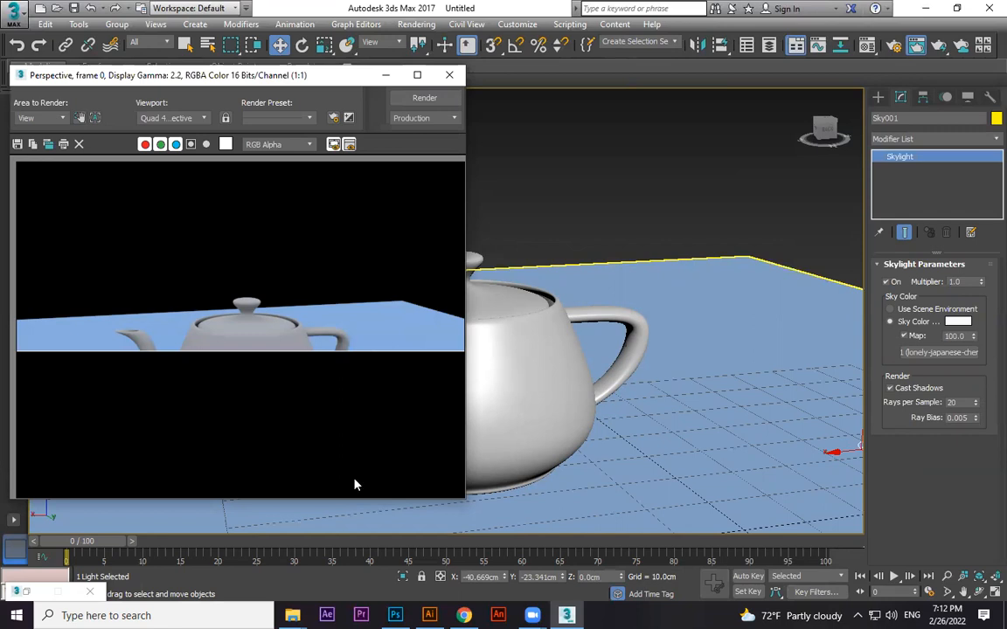
{"action": "left_click", "coordinate": [459, 76]}
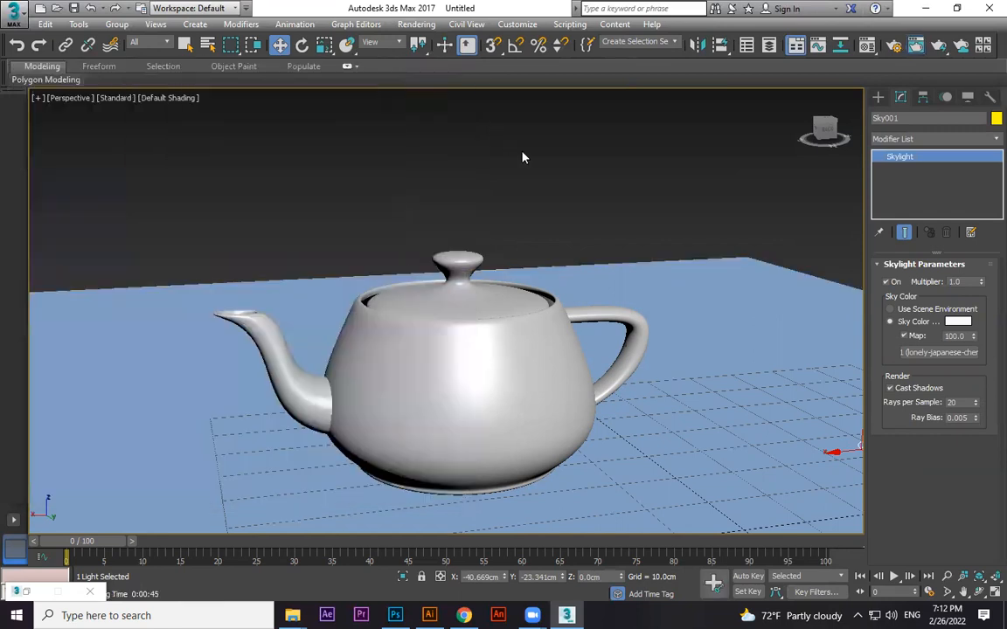
Set the environment background color to white, start a render and cancel it
{"action": "key", "text": "8"}
{"action": "left_click", "coordinate": [205, 203]}
{"action": "left_click_drag", "start_coordinate": [405, 176], "coordinate": [407, 205]}
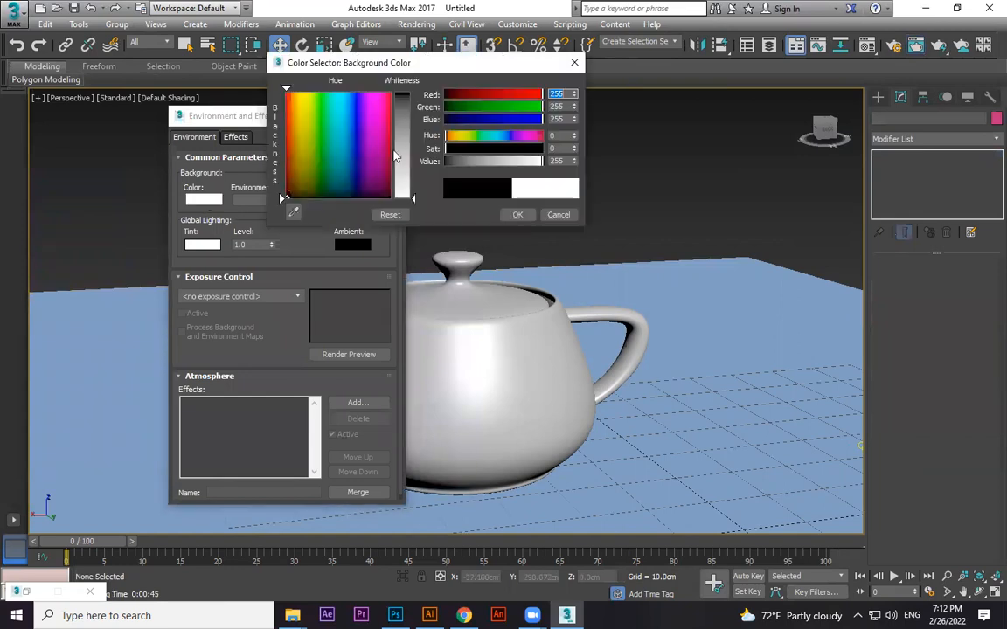
{"action": "key", "text": "shift+q"}
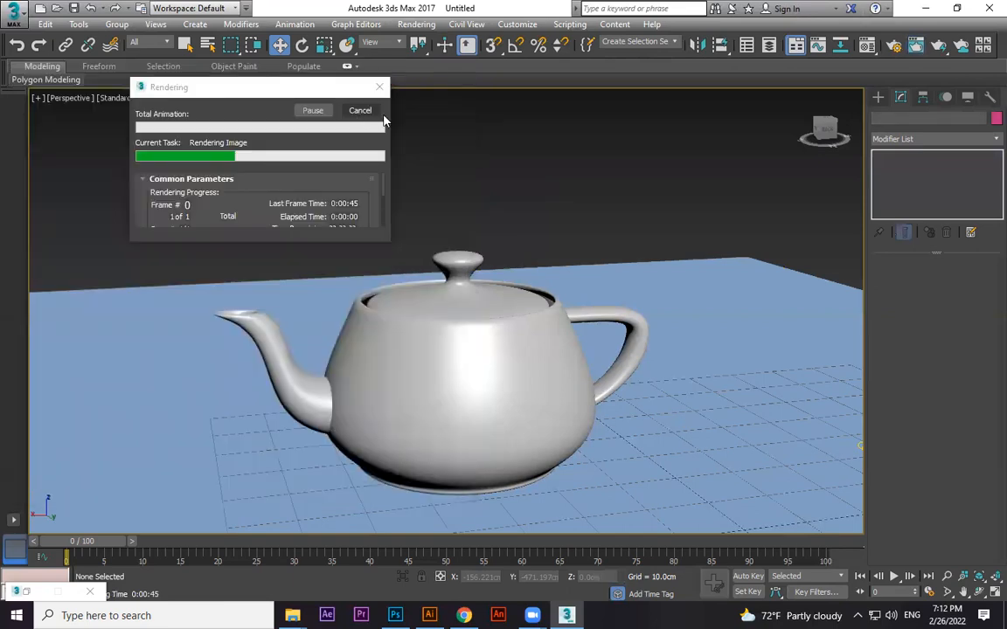
{"action": "left_click", "coordinate": [360, 107]}
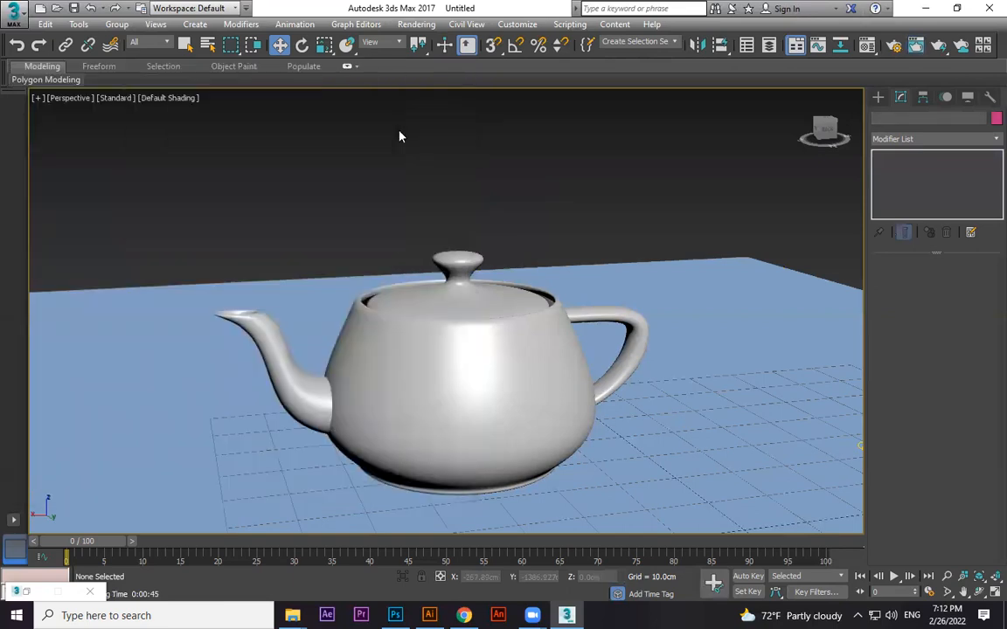
Set the environment background color back to black and close the environment settings
{"action": "key", "text": "8"}
{"action": "left_click", "coordinate": [203, 198]}
{"action": "left_click", "coordinate": [517, 218]}
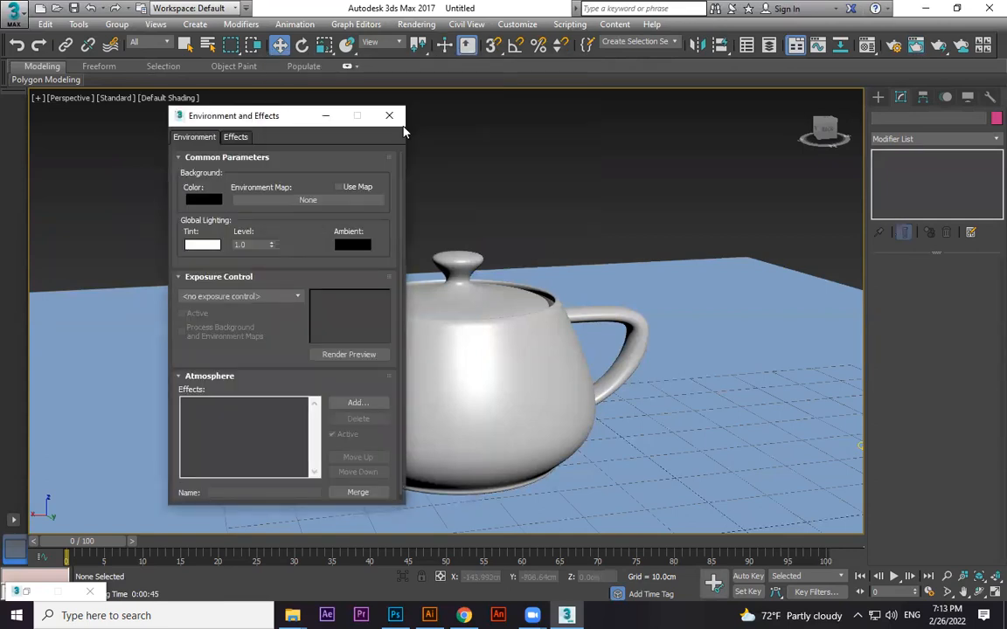
{"action": "left_click", "coordinate": [389, 115]}
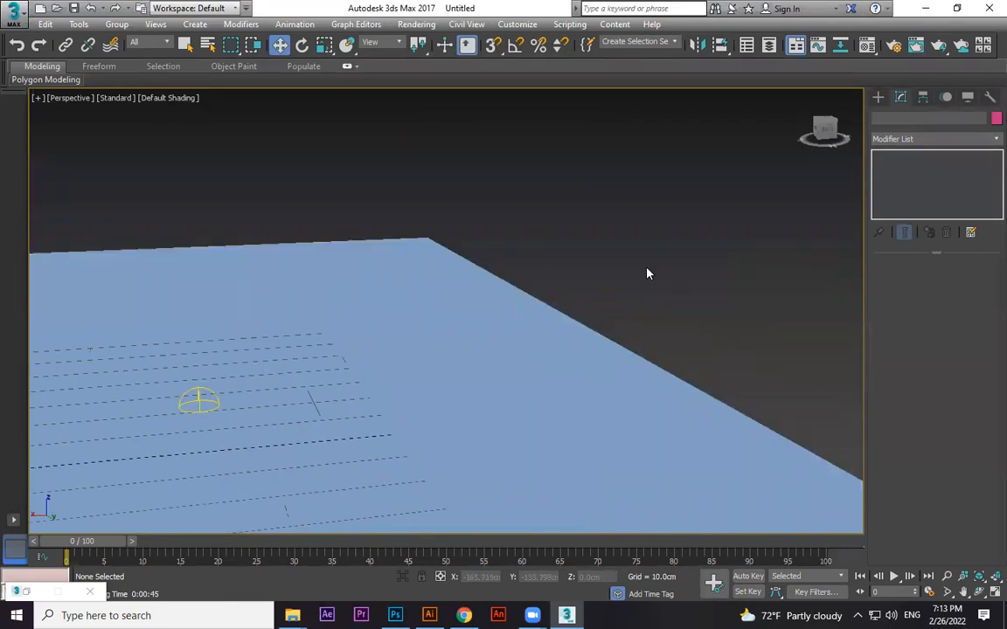
Turn off the skylight's sky color map and set its sky color to a fully saturated blue
{"action": "left_click_drag", "start_coordinate": [673, 218], "coordinate": [150, 428]}
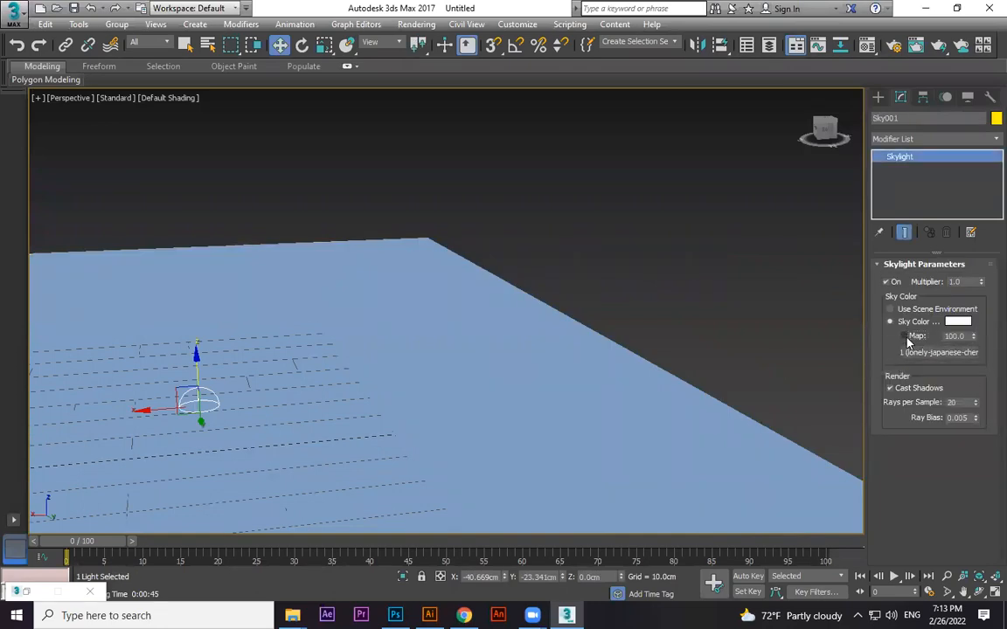
{"action": "middle_click_drag", "start_coordinate": [632, 396], "coordinate": [776, 377]}
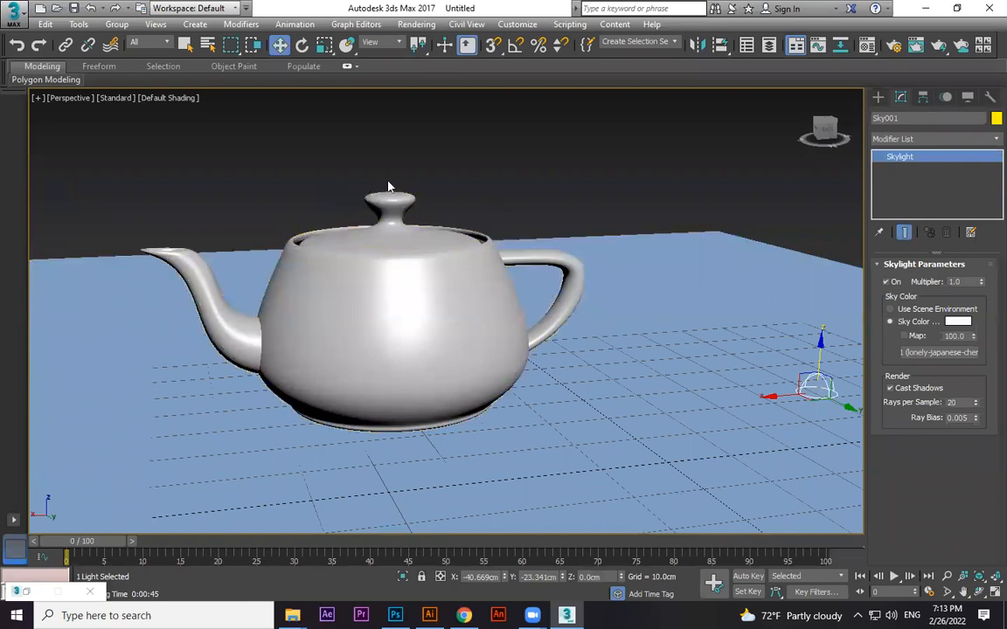
{"action": "left_click", "coordinate": [958, 320]}
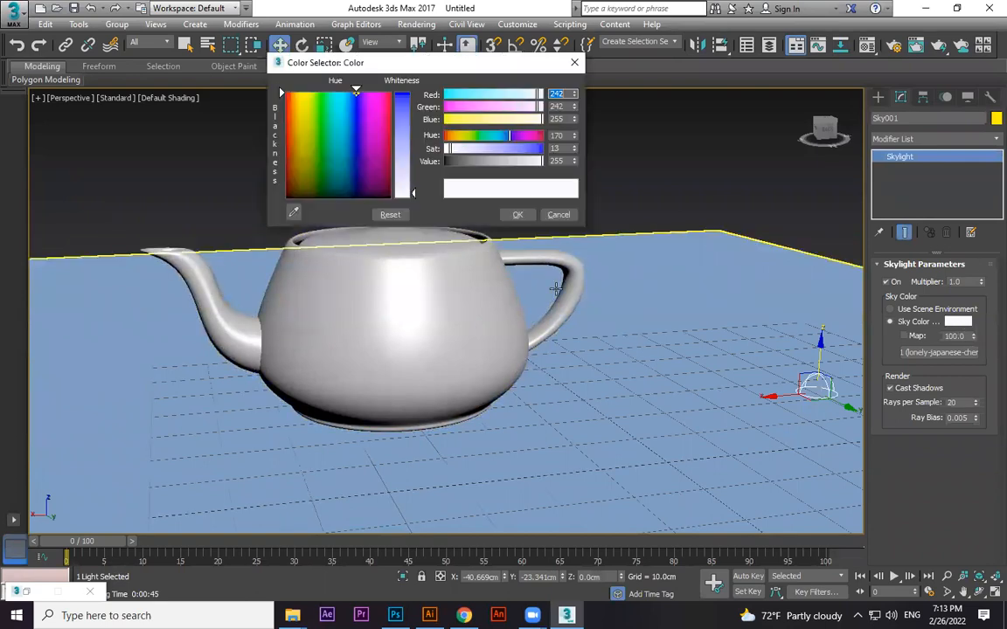
{"action": "left_click", "coordinate": [407, 94]}
{"action": "left_click", "coordinate": [512, 215]}
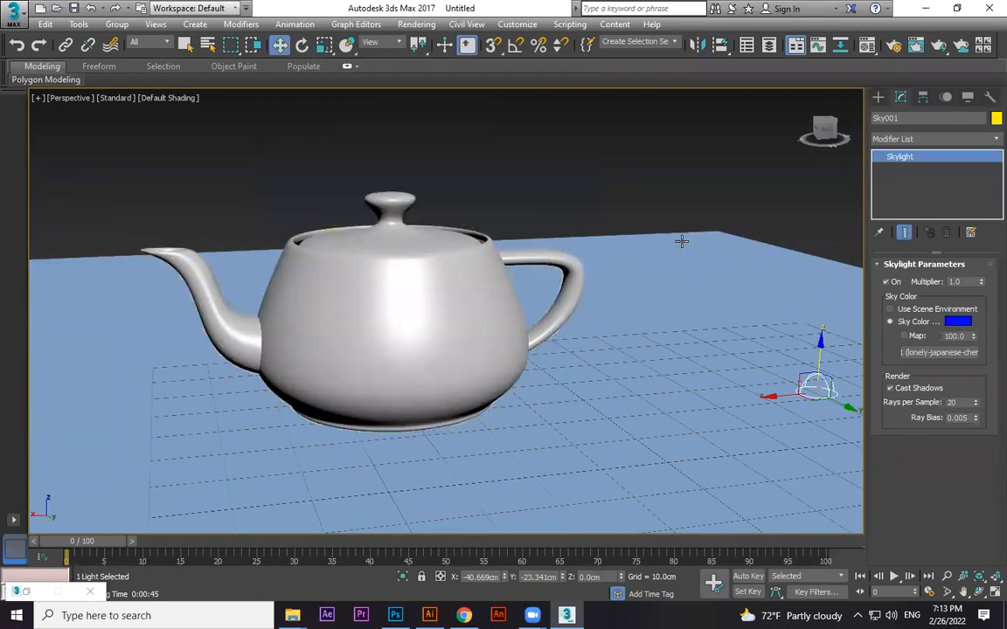
Start rendering the teapot under the blue skylight, close the frame window and cancel the render
{"action": "middle_click_drag", "start_coordinate": [681, 236], "coordinate": [703, 241]}
{"action": "key", "text": "shift+q"}
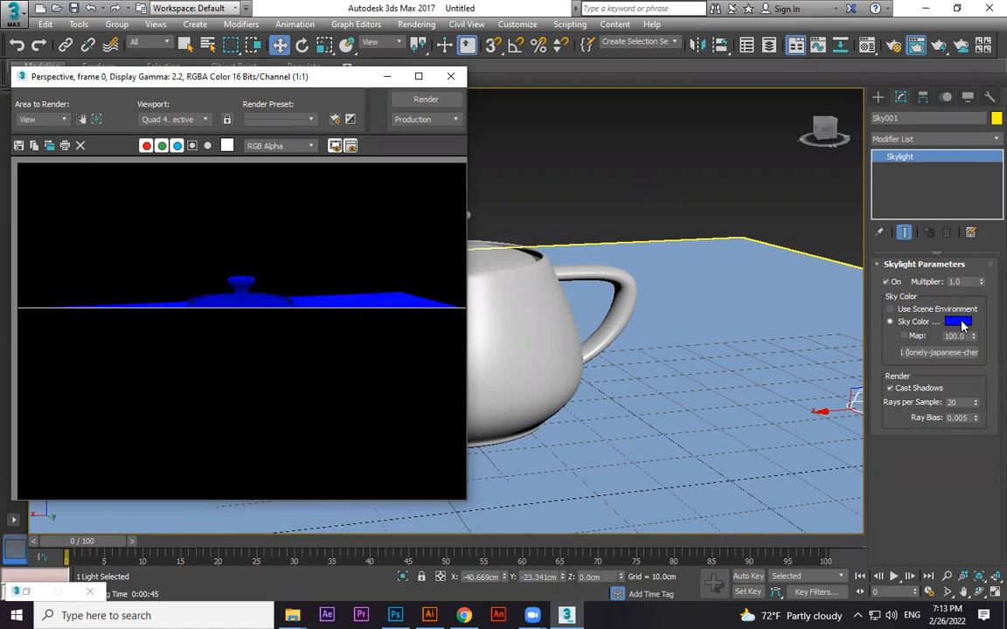
{"action": "left_click", "coordinate": [451, 76]}
{"action": "left_click", "coordinate": [354, 110]}
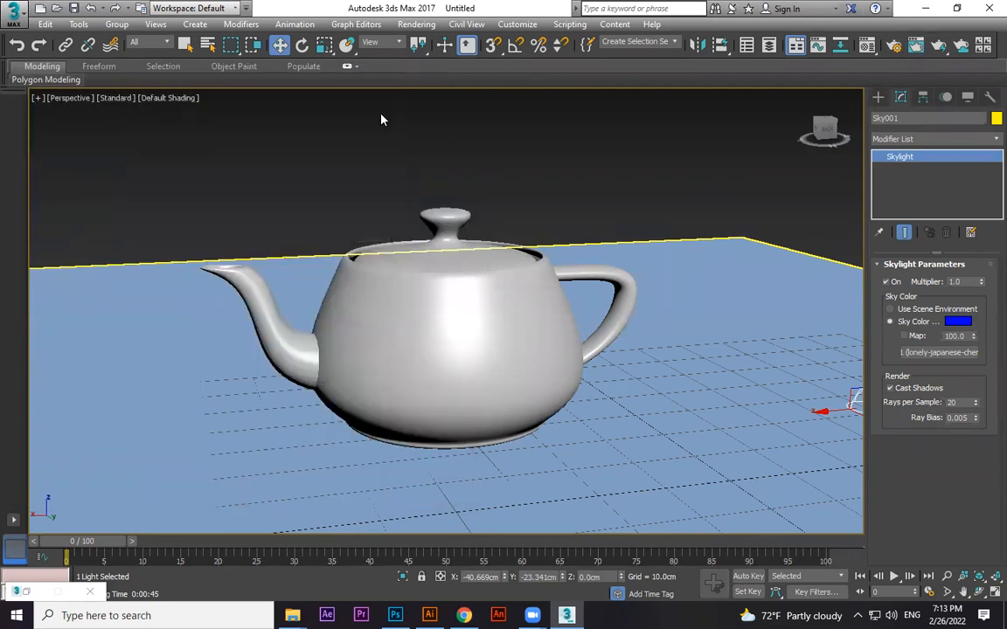
Change the skylight's sky color to a very pale blue, start rendering the teapot and cancel the render
{"action": "left_click", "coordinate": [960, 323]}
{"action": "left_click", "coordinate": [402, 187]}
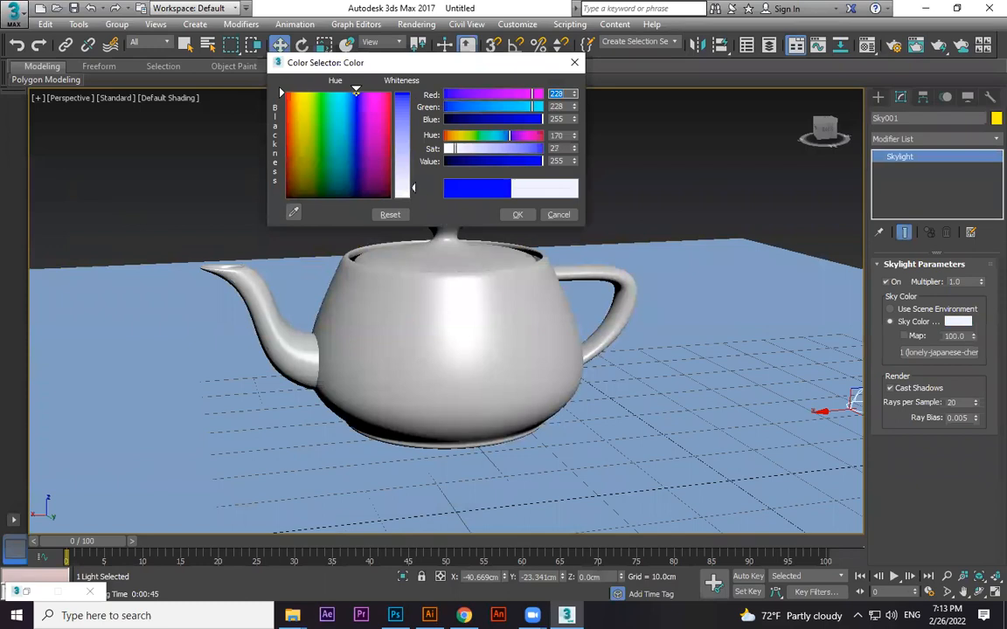
{"action": "left_click", "coordinate": [521, 216]}
{"action": "key", "text": "shift+q"}
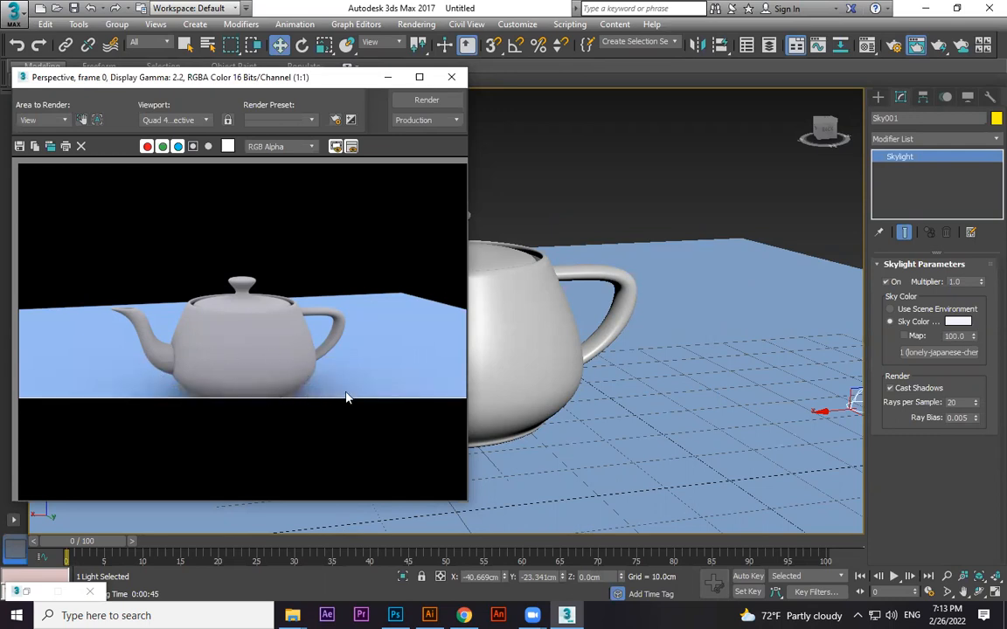
{"action": "left_click", "coordinate": [452, 77]}
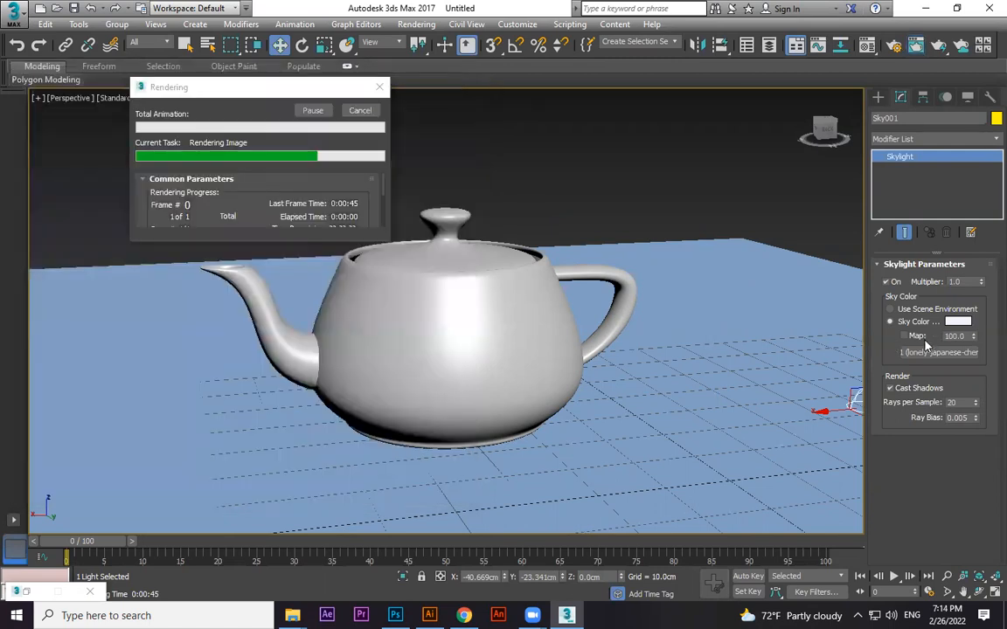
{"action": "left_click", "coordinate": [360, 111]}
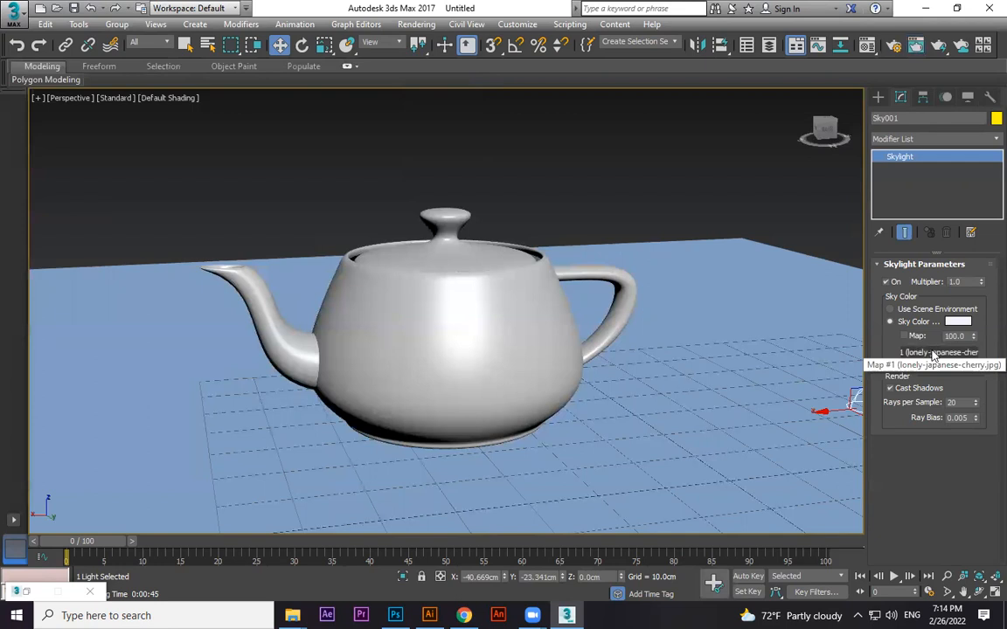
Clear the lonely-japanese-cherry bitmap from the skylight's sky color map slot
{"action": "right_click", "coordinate": [933, 356]}
{"action": "left_click", "coordinate": [898, 390]}
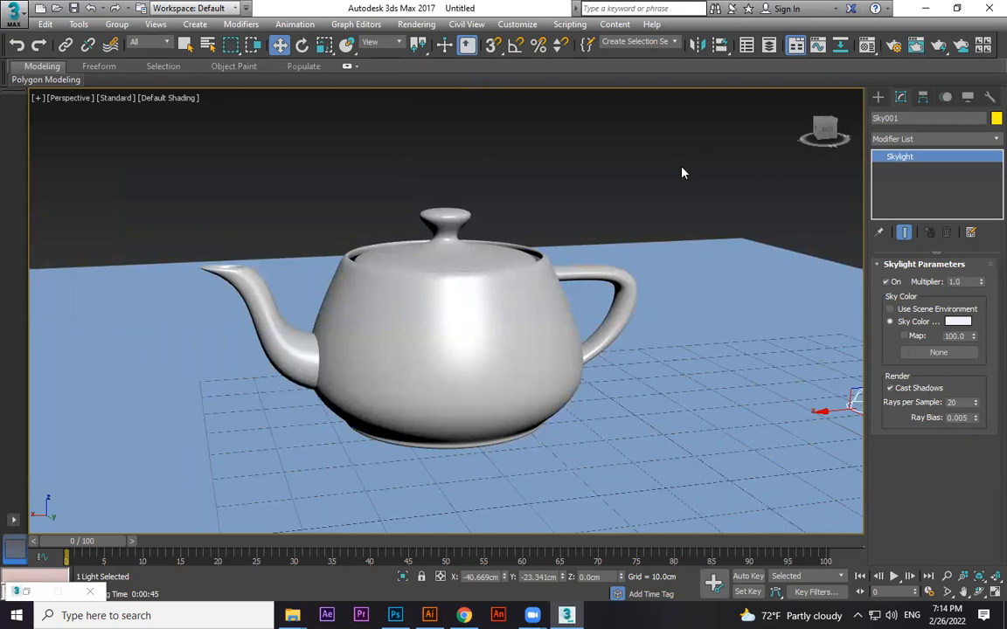
Delete the teapot, plane and skylight from the scene and close the two minimized windows
{"action": "scroll", "coordinate": [602, 154], "scroll_direction": "down", "scroll_amount": 8}
{"action": "key", "text": "ctrl+a"}
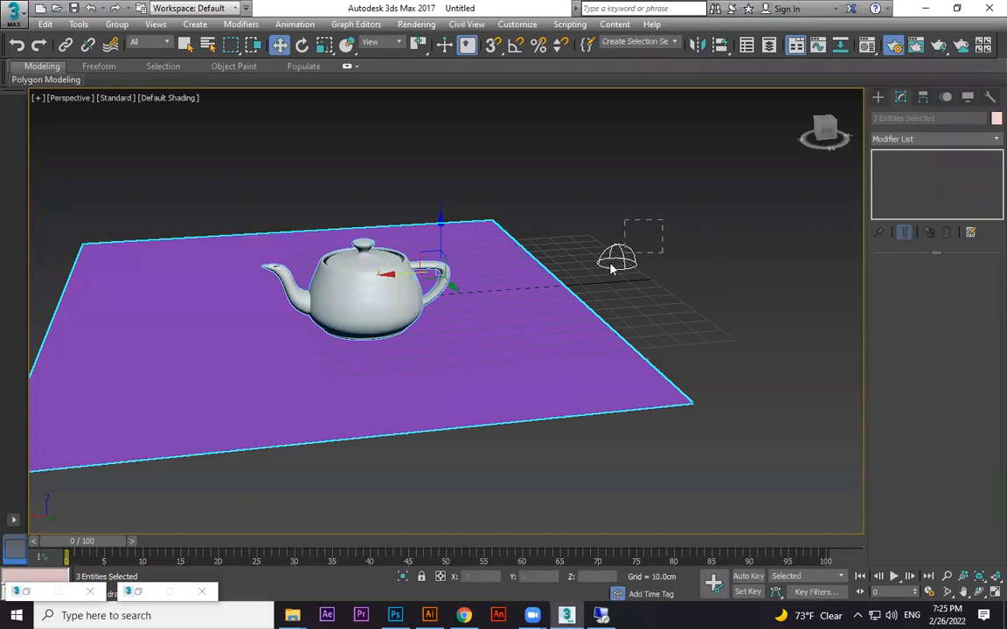
{"action": "left_click", "coordinate": [611, 267]}
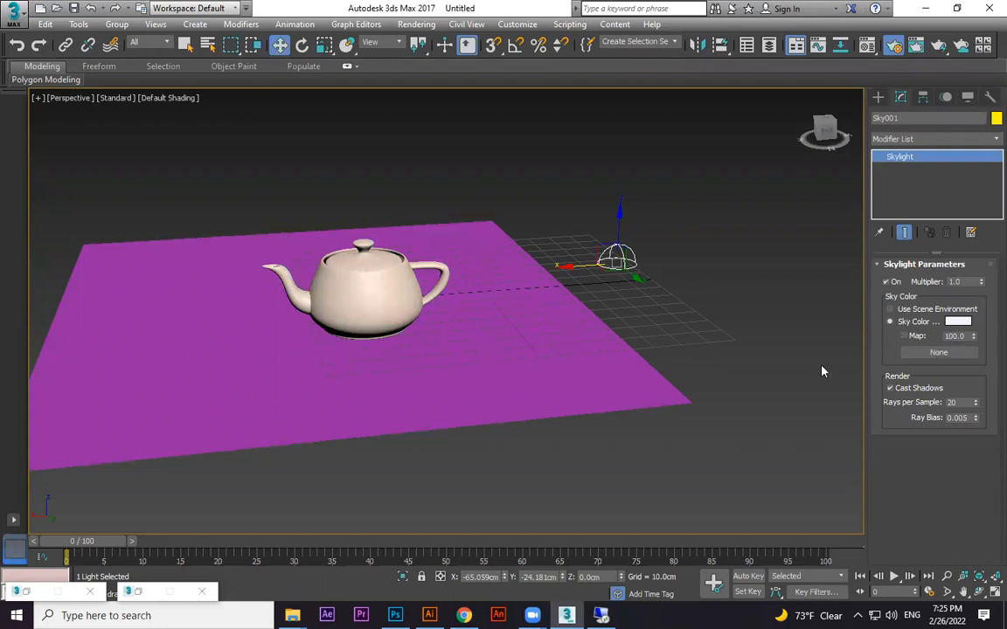
{"action": "middle_click_drag", "start_coordinate": [378, 259], "coordinate": [402, 275]}
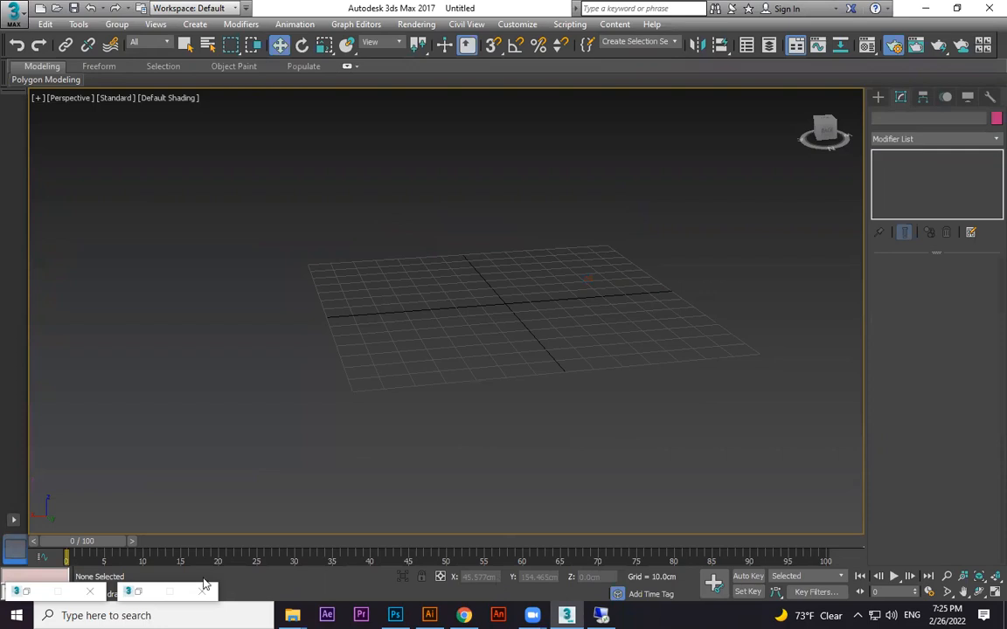
{"action": "left_click", "coordinate": [203, 593]}
{"action": "left_click", "coordinate": [95, 592]}
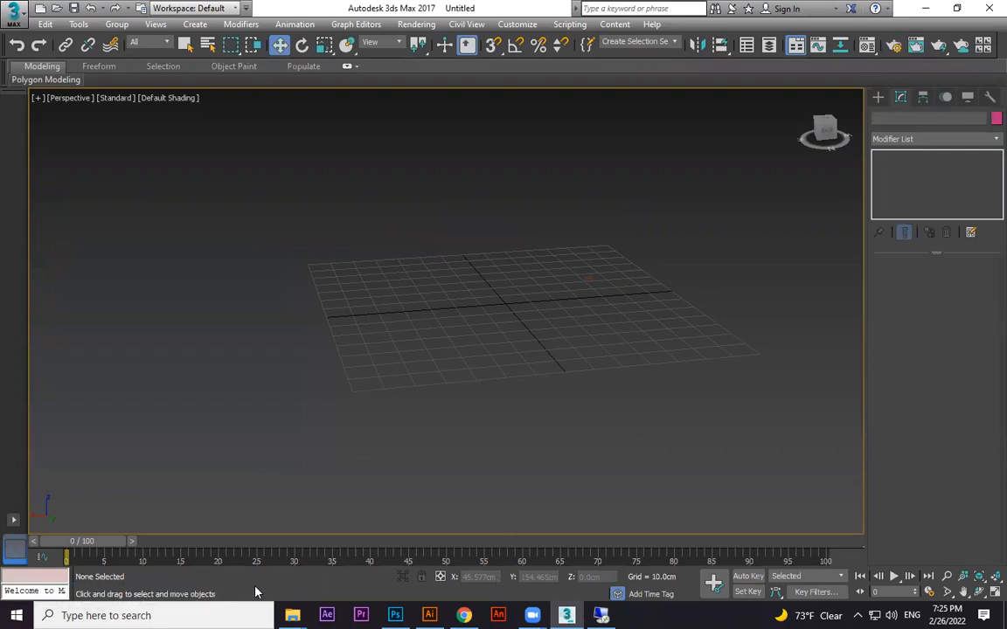
Switch to Chrome and examine the Mental Ray description on the "mental ray render" results page
{"action": "left_click", "coordinate": [464, 615]}
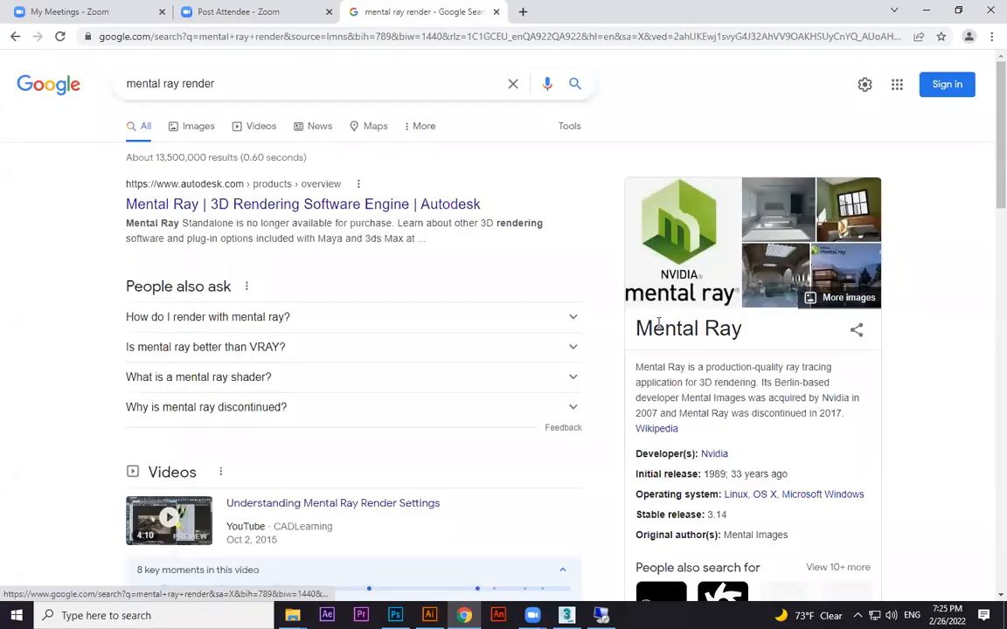
{"action": "left_click_drag", "start_coordinate": [638, 328], "coordinate": [747, 335]}
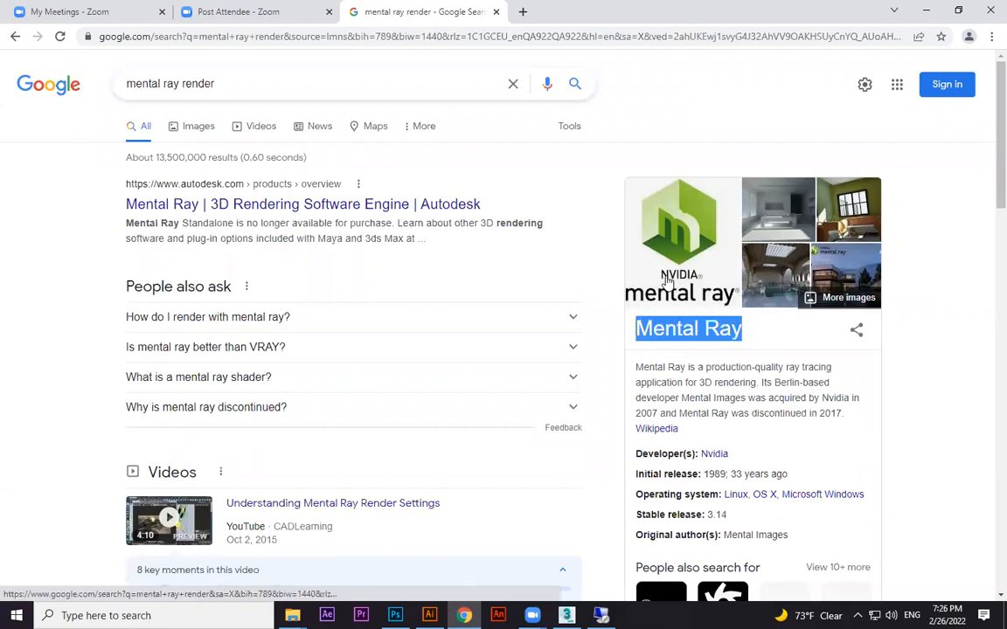
{"action": "left_click_drag", "start_coordinate": [643, 368], "coordinate": [828, 368]}
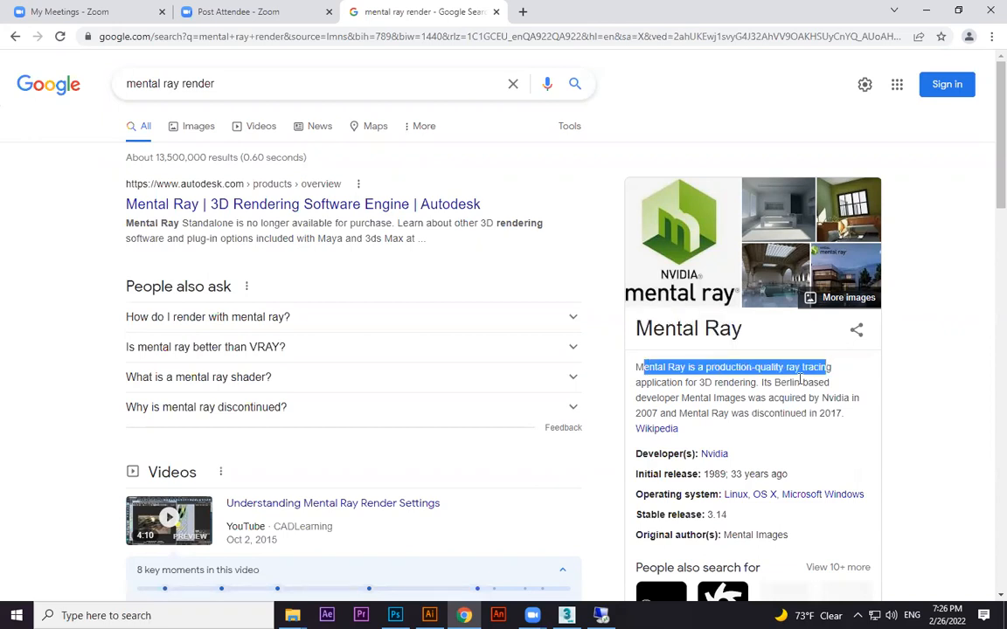
{"action": "left_click_drag", "start_coordinate": [653, 383], "coordinate": [743, 385]}
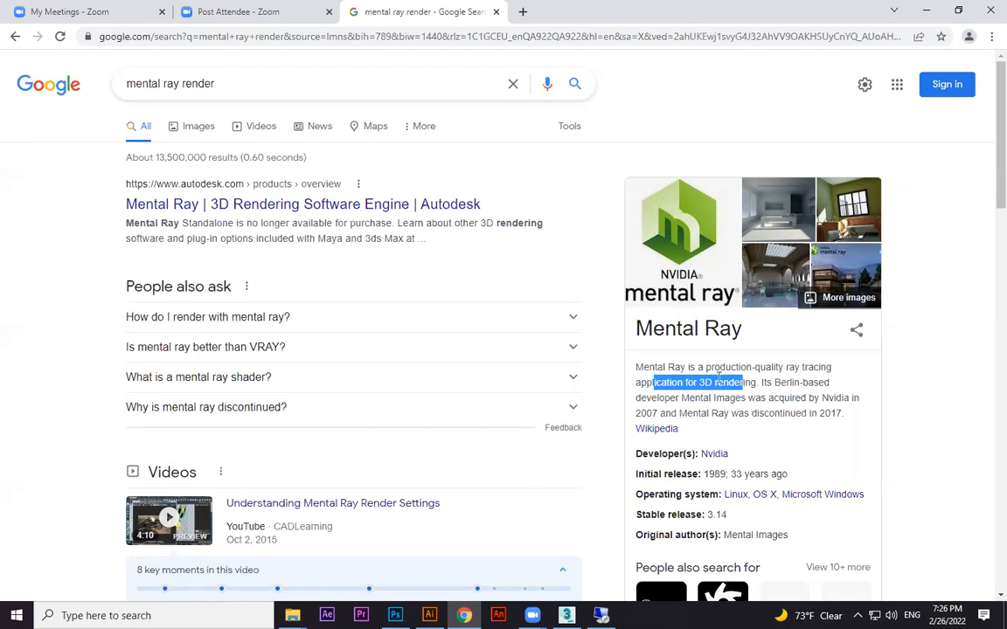
{"action": "left_click_drag", "start_coordinate": [741, 333], "coordinate": [633, 339]}
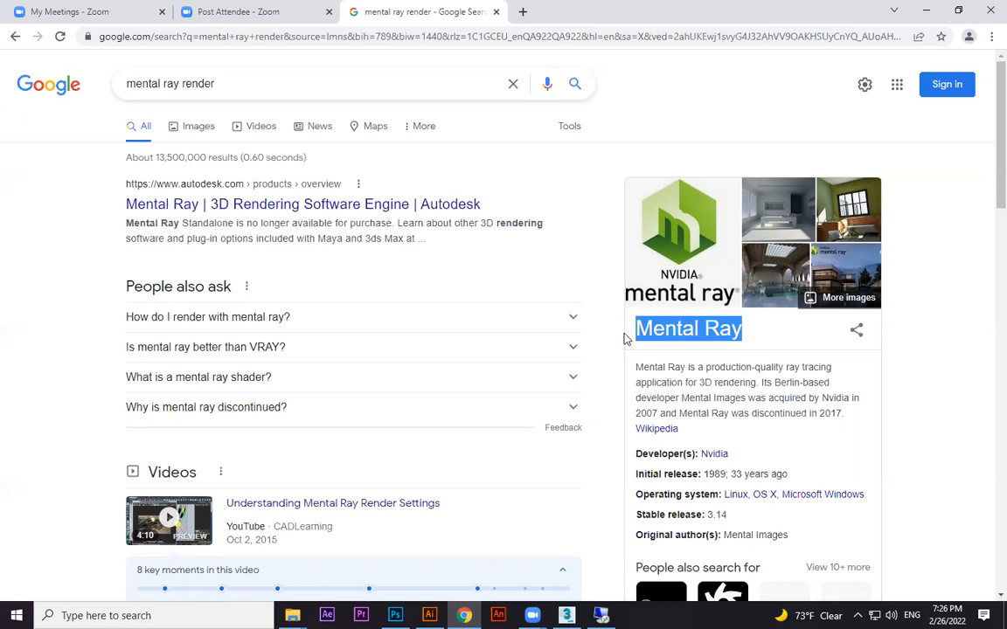
Search Google for "vray render", examine V-Ray's description and developer, and minimize the browser from the mental ray results page
{"action": "left_click_drag", "start_coordinate": [245, 89], "coordinate": [2, 100]}
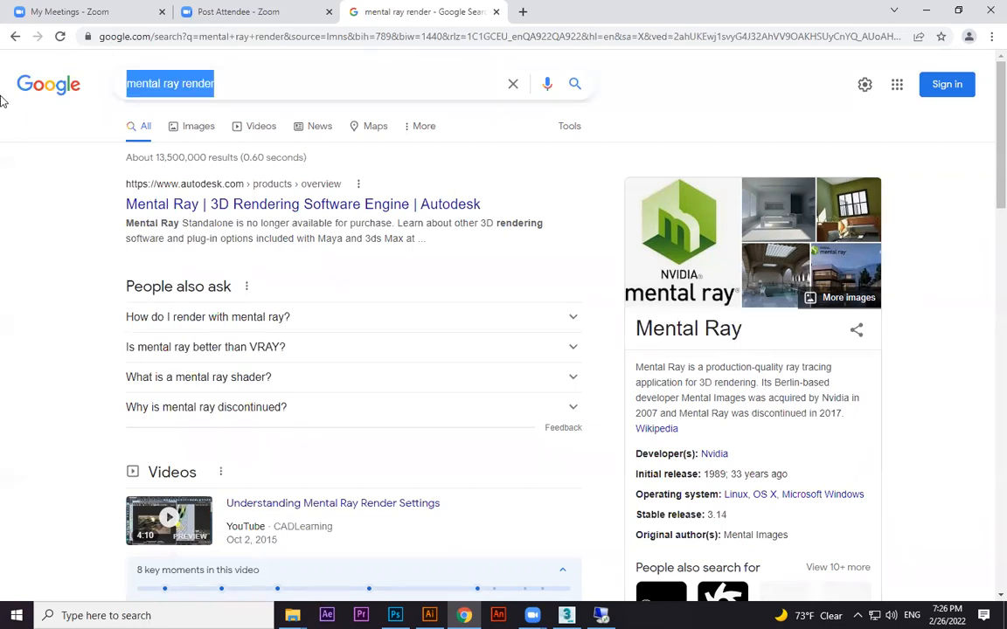
{"action": "key", "text": "BackSpace"}
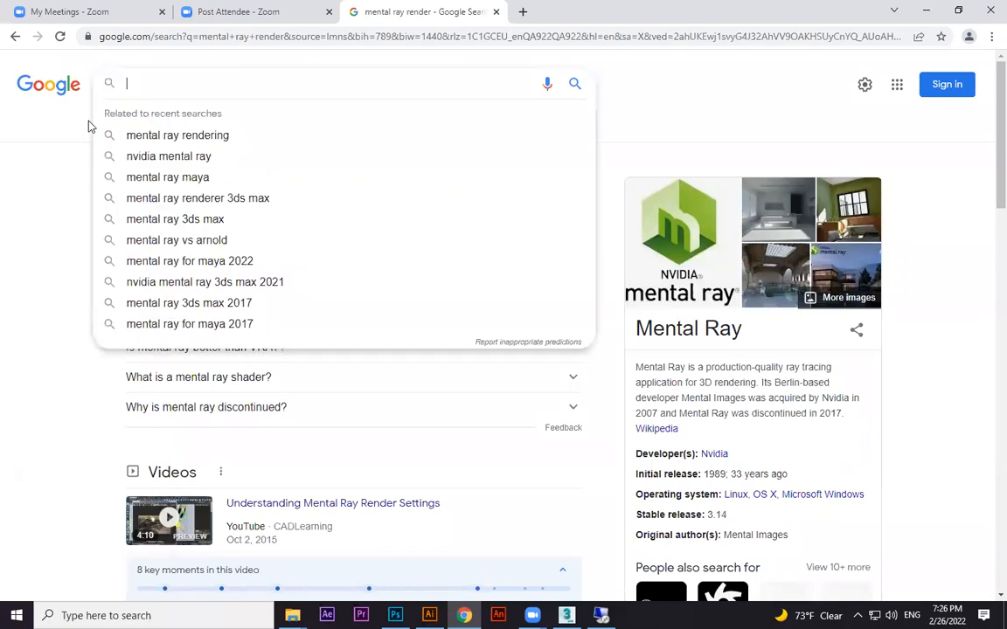
{"action": "type", "text": "vray "}
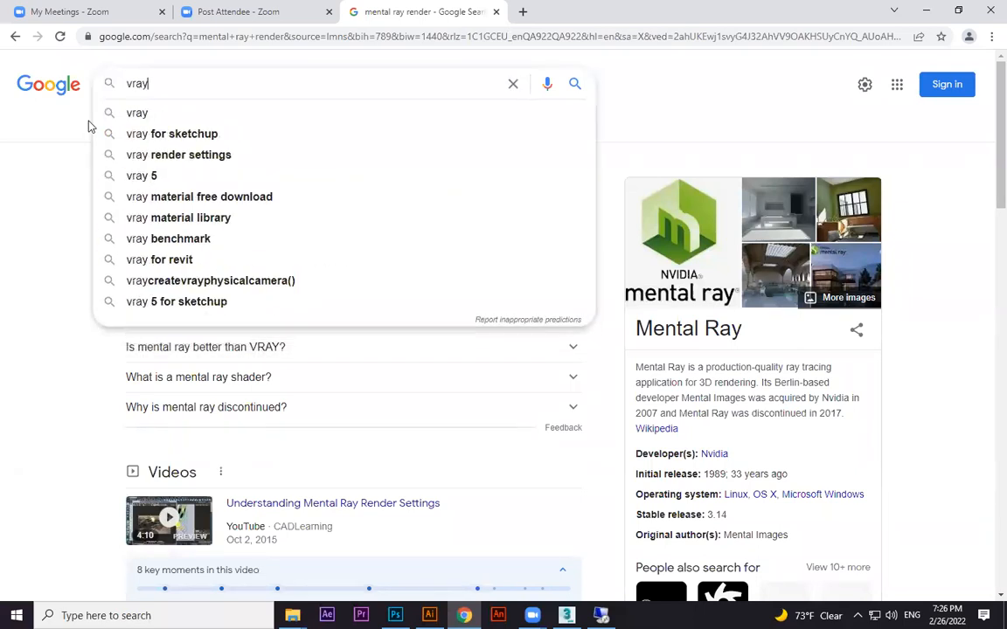
{"action": "type", "text": "render"}
{"action": "key", "text": "Return"}
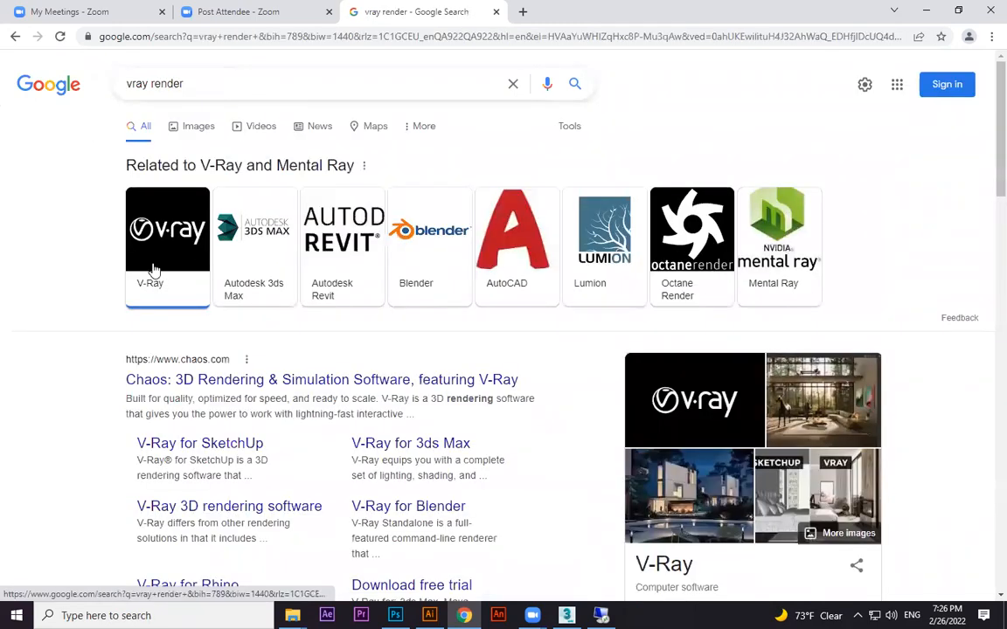
{"action": "scroll", "coordinate": [743, 383], "scroll_direction": "down", "scroll_amount": 1}
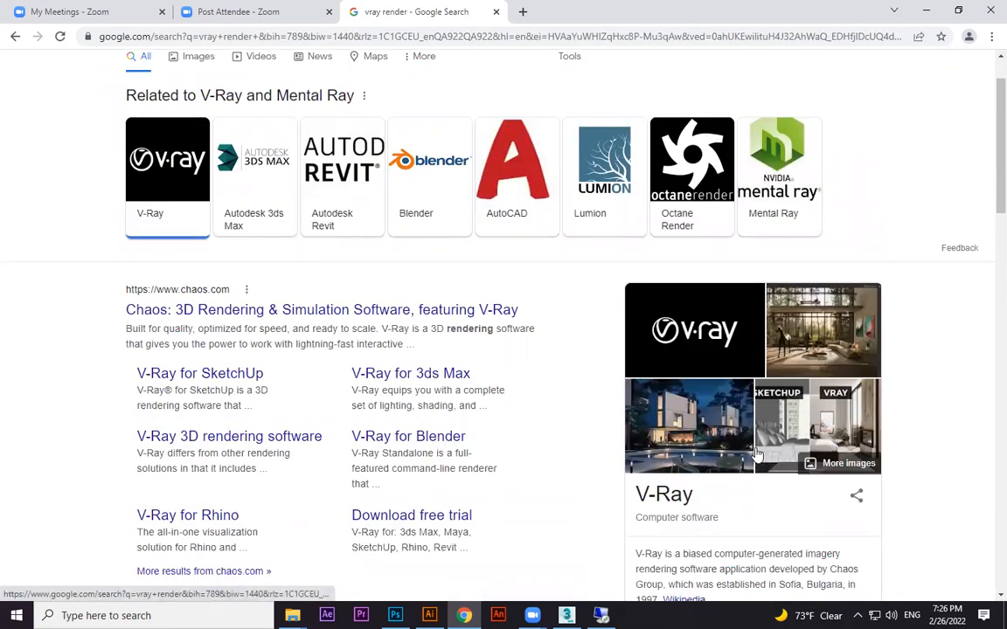
{"action": "scroll", "coordinate": [656, 433], "scroll_direction": "down", "scroll_amount": 2}
{"action": "left_click_drag", "start_coordinate": [636, 413], "coordinate": [829, 435]}
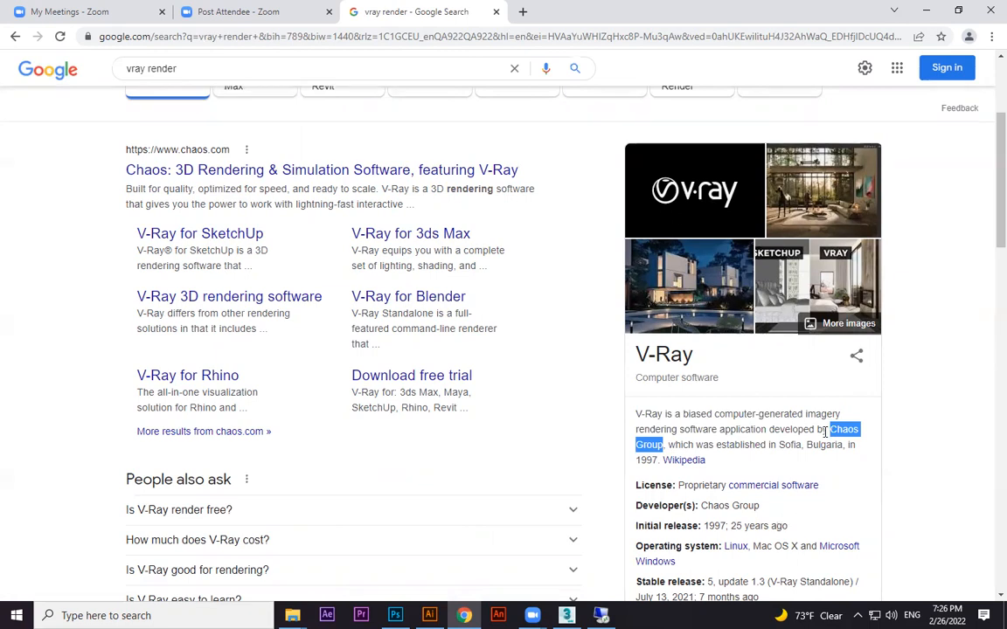
{"action": "left_click", "coordinate": [15, 36]}
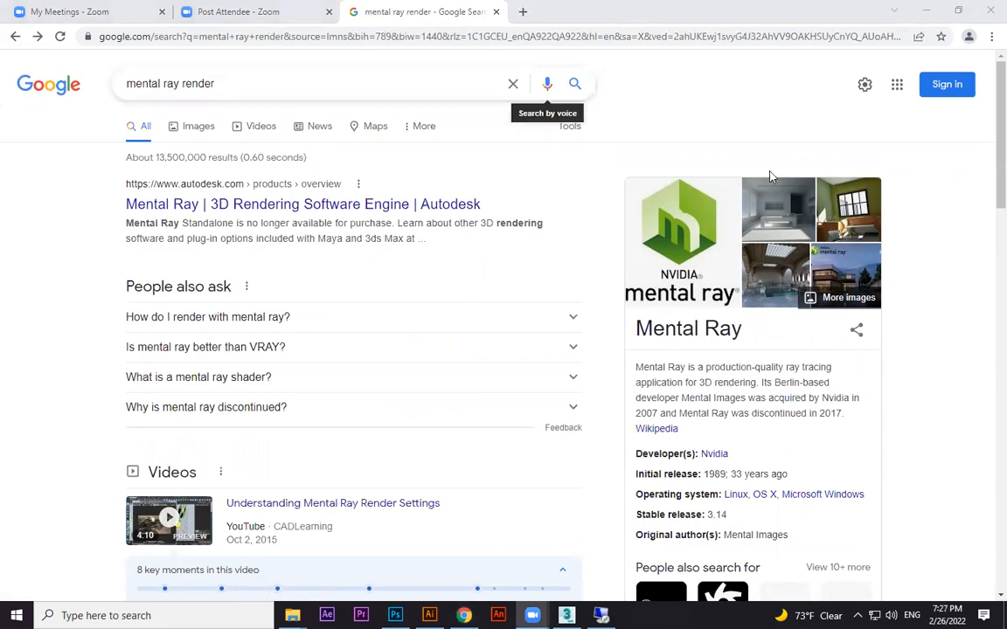
{"action": "left_click", "coordinate": [926, 10]}
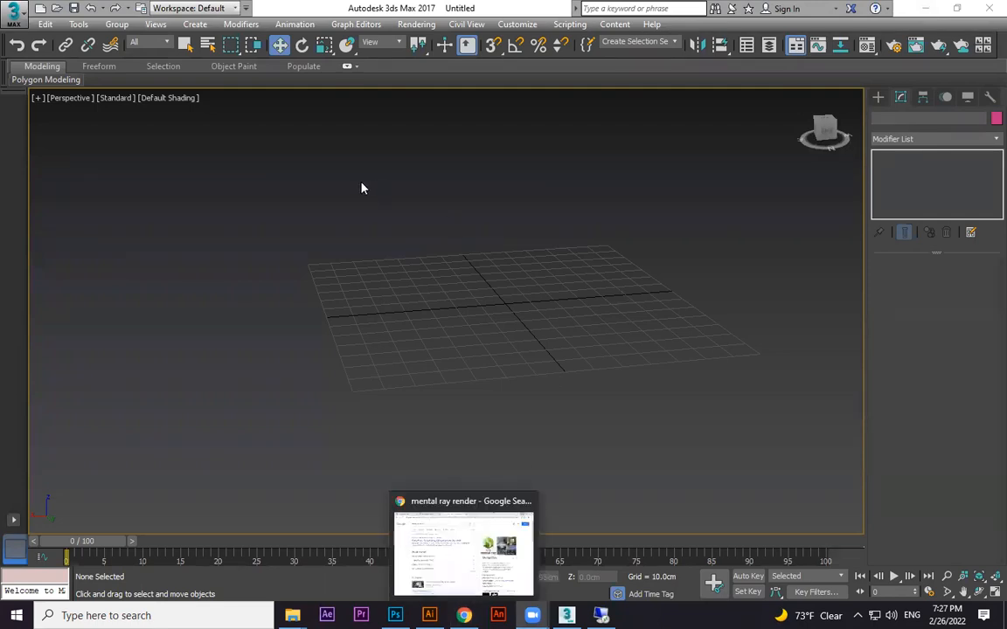
Open Paint and draw a long black horizontal floor line crossed near its right end by a vertical wall line about 547 px long
{"action": "key", "text": "super+r"}
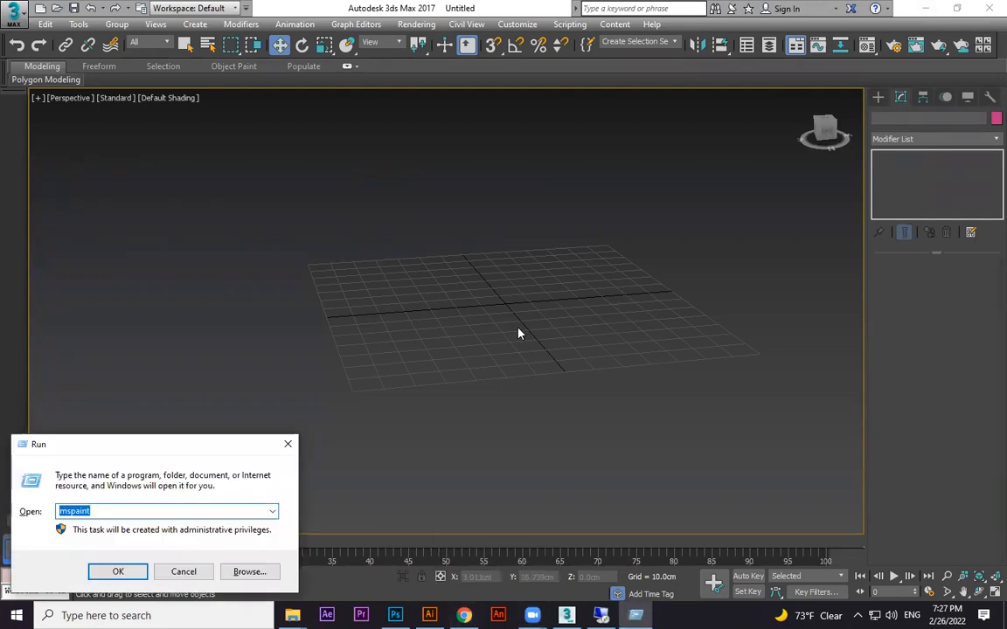
{"action": "key", "text": "Return"}
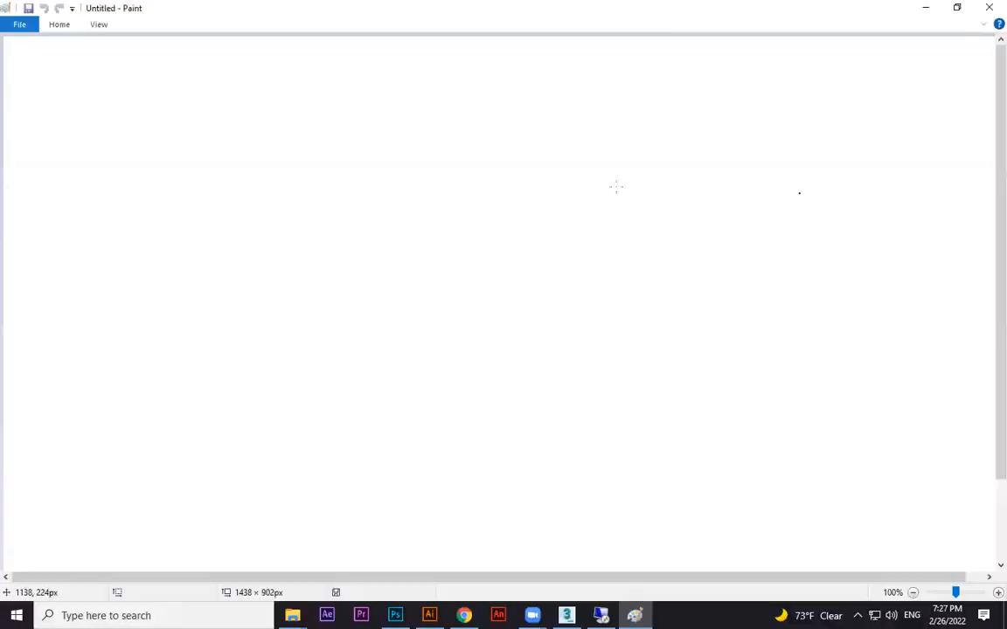
{"action": "left_click", "coordinate": [60, 25]}
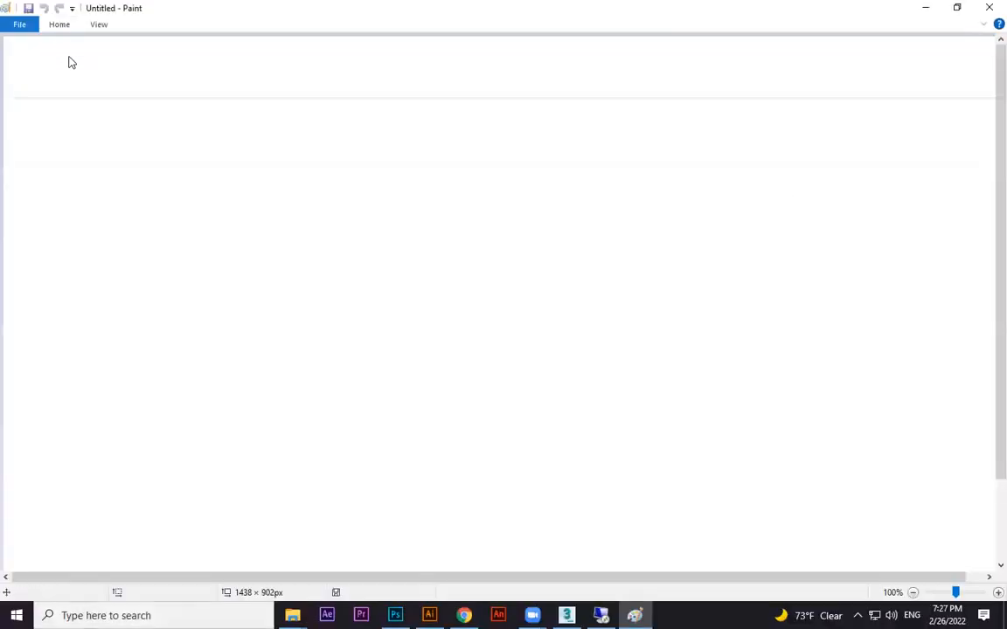
{"action": "left_click", "coordinate": [265, 45]}
{"action": "left_click_drag", "start_coordinate": [177, 380], "coordinate": [846, 380]}
{"action": "left_click_drag", "start_coordinate": [738, 88], "coordinate": [725, 470]}
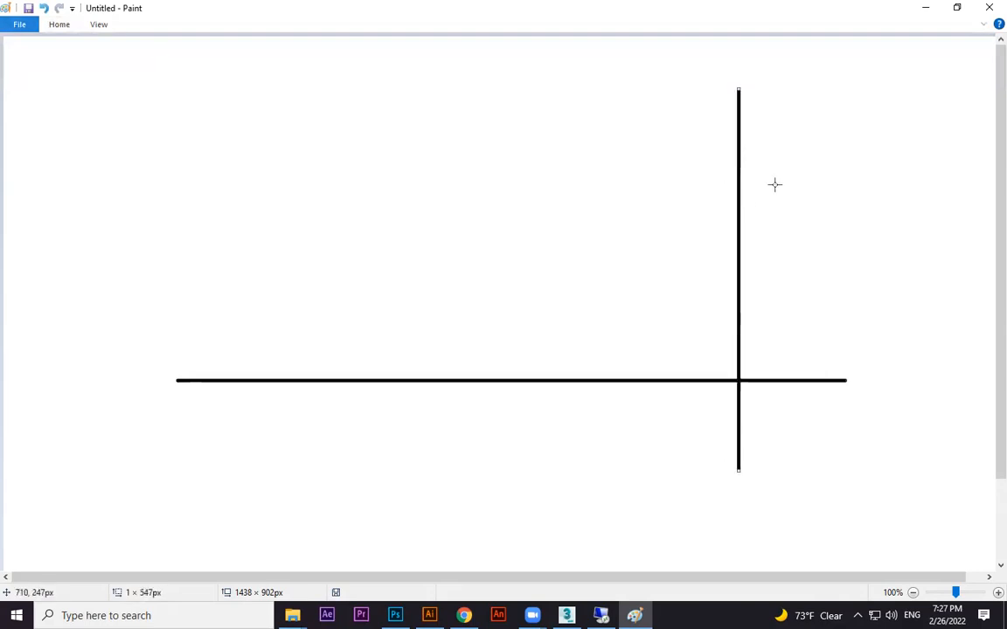
Erase a window gap in the upper part of the vertical wall line and switch to the brush
{"action": "left_click", "coordinate": [57, 25]}
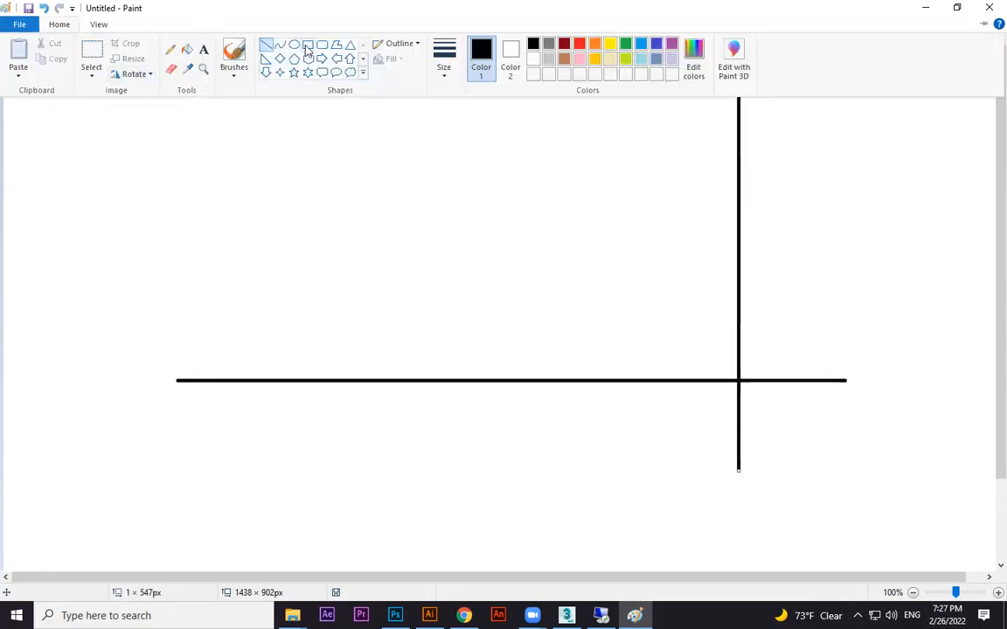
{"action": "left_click", "coordinate": [172, 69]}
{"action": "left_click_drag", "start_coordinate": [739, 160], "coordinate": [739, 220]}
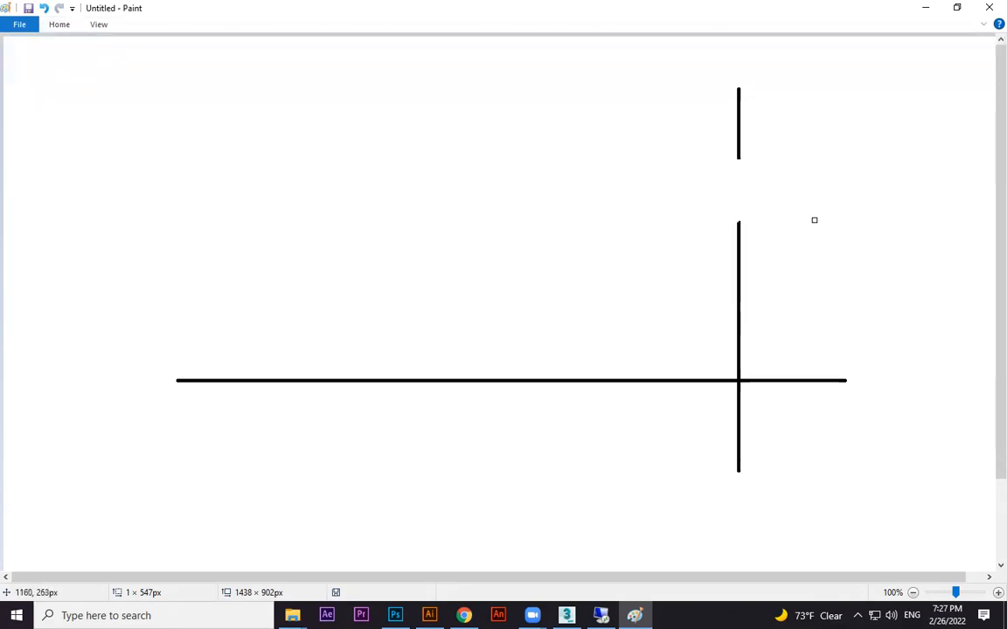
{"action": "left_click", "coordinate": [62, 25]}
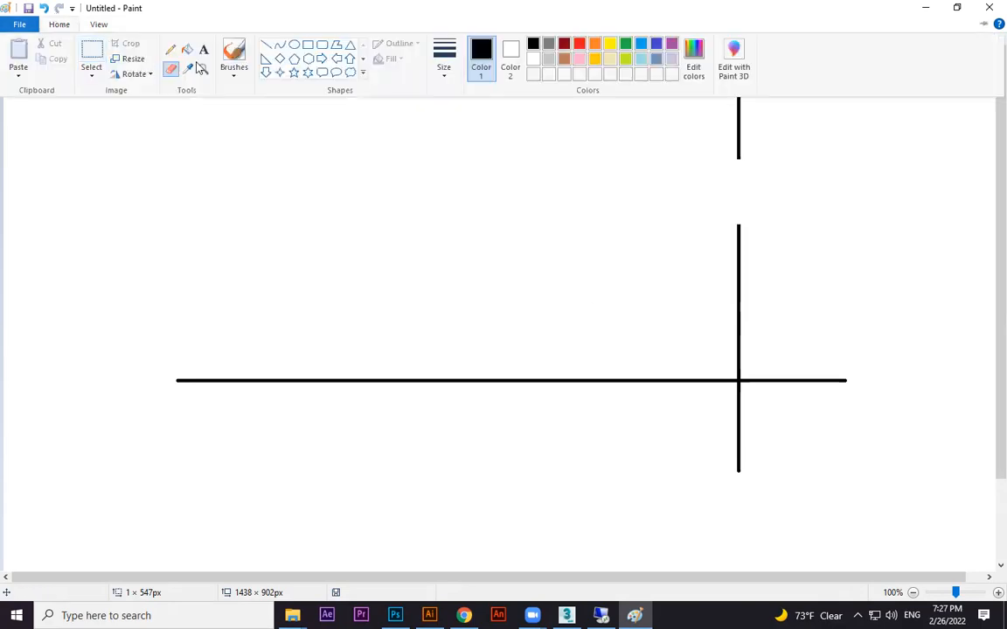
{"action": "left_click", "coordinate": [231, 53]}
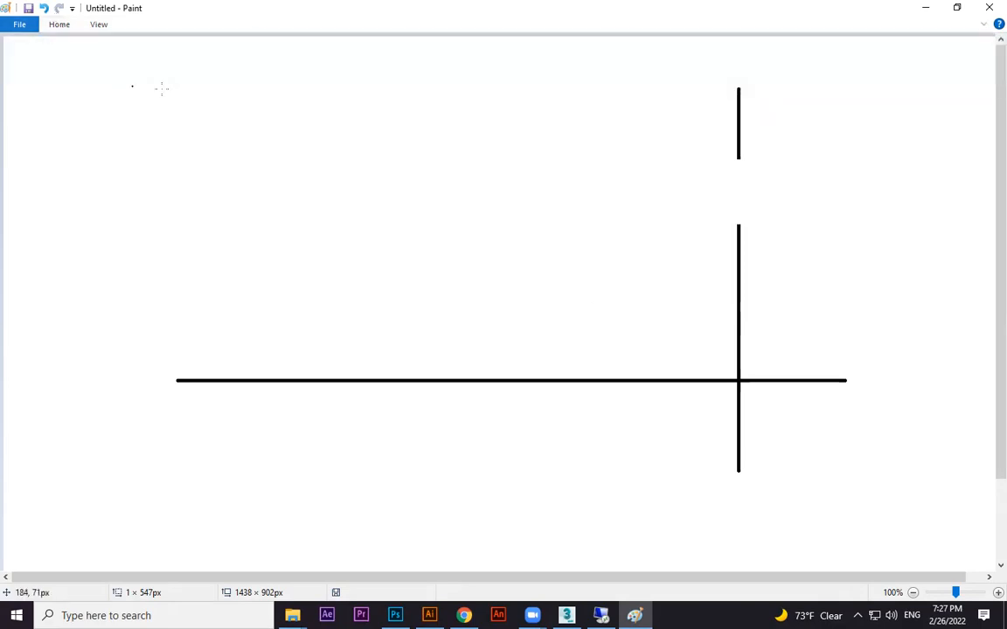
{"action": "mouse_move", "coordinate": [230, 435]}
{"action": "left_mouse_down"}
{"action": "mouse_move", "coordinate": [227, 40]}
{"action": "mouse_move", "coordinate": [208, 93]}
{"action": "left_mouse_up"}
{"action": "left_click_drag", "start_coordinate": [841, 107], "coordinate": [4, 85]}
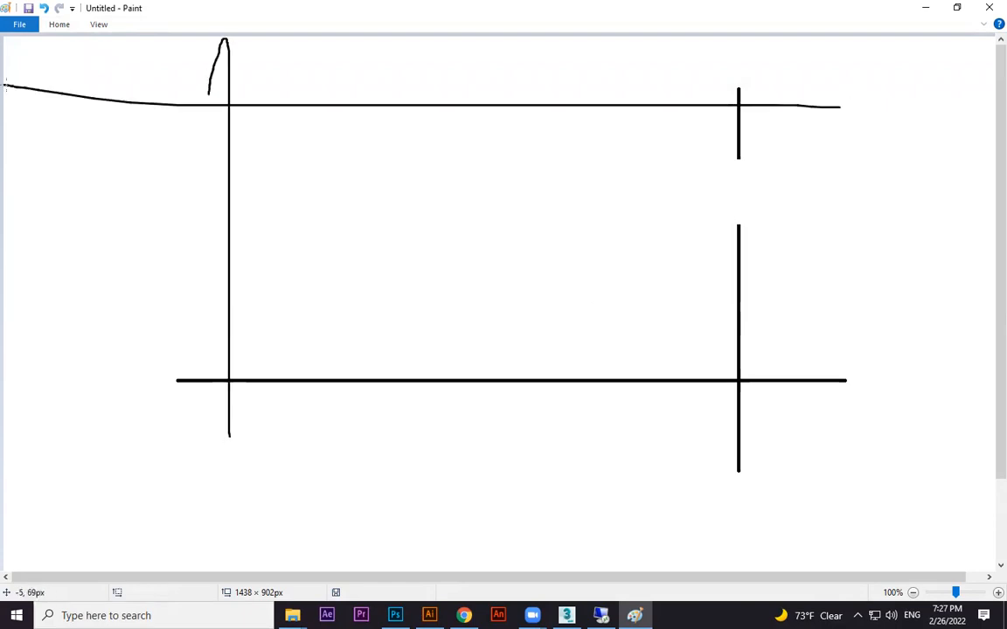
{"action": "key", "text": "ctrl+z"}
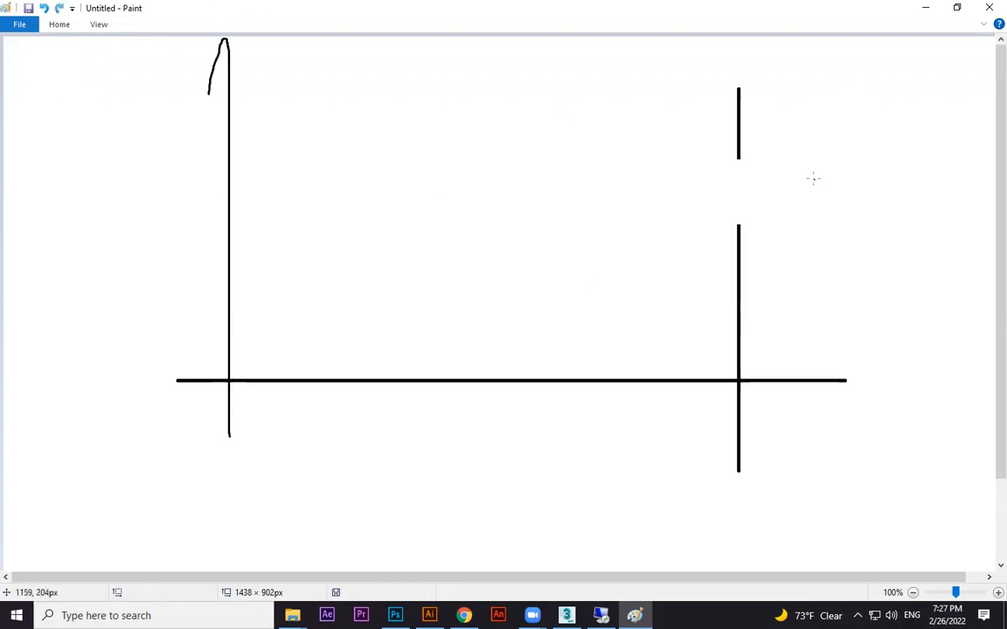
{"action": "key", "text": "ctrl+z"}
Brush a black vertical wall across the floor line's left end and a horizontal ceiling line joining both walls
{"action": "left_click_drag", "start_coordinate": [250, 96], "coordinate": [243, 456]}
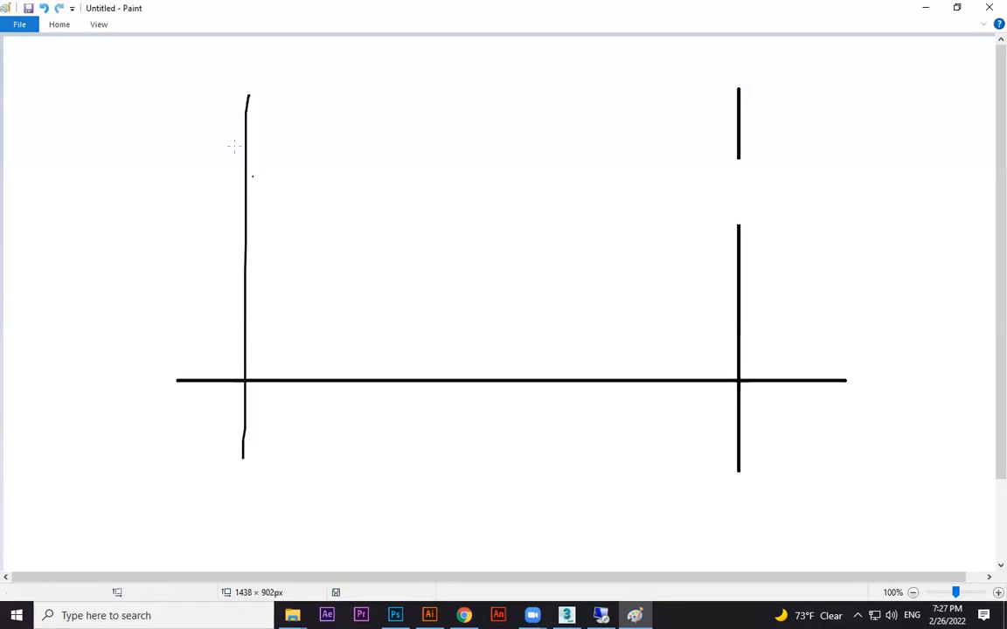
{"action": "left_click_drag", "start_coordinate": [227, 119], "coordinate": [776, 118]}
Draw a dark red light arrow from outside the window gap diagonally down toward the middle of the floor
{"action": "left_click", "coordinate": [59, 24]}
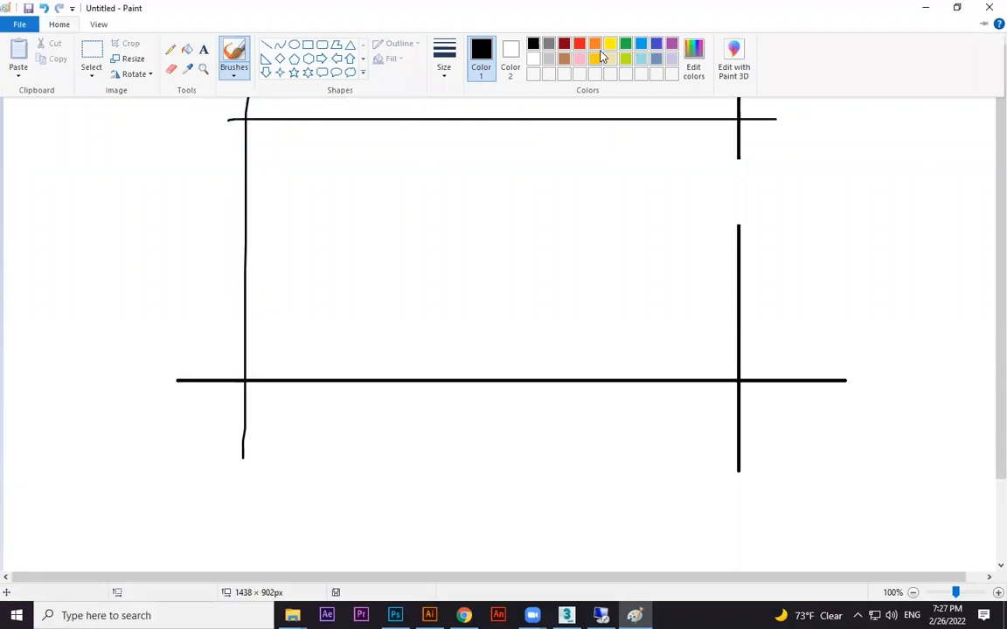
{"action": "left_click", "coordinate": [563, 43]}
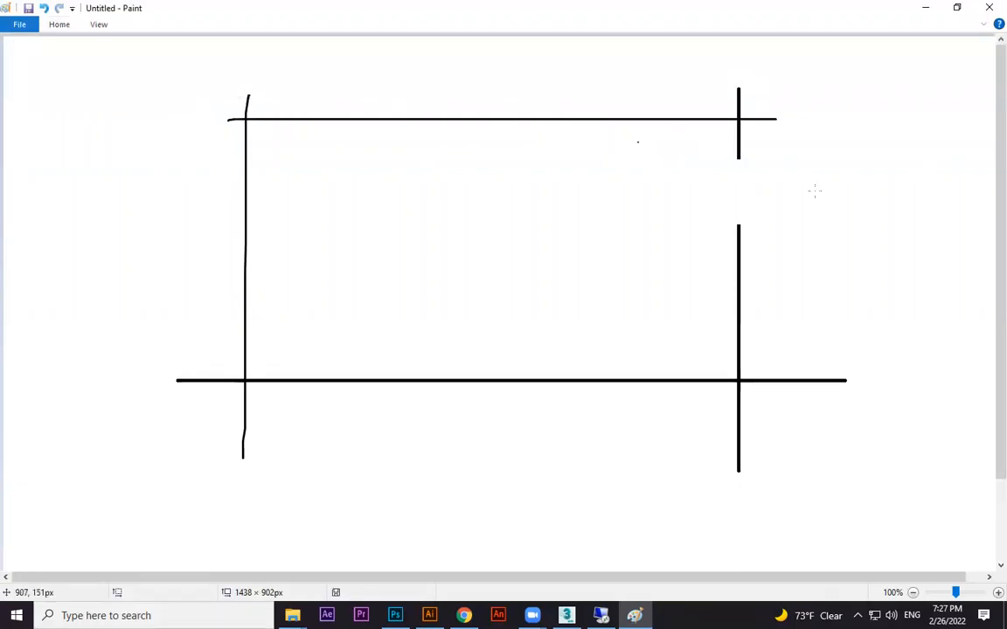
{"action": "left_click_drag", "start_coordinate": [792, 158], "coordinate": [489, 337]}
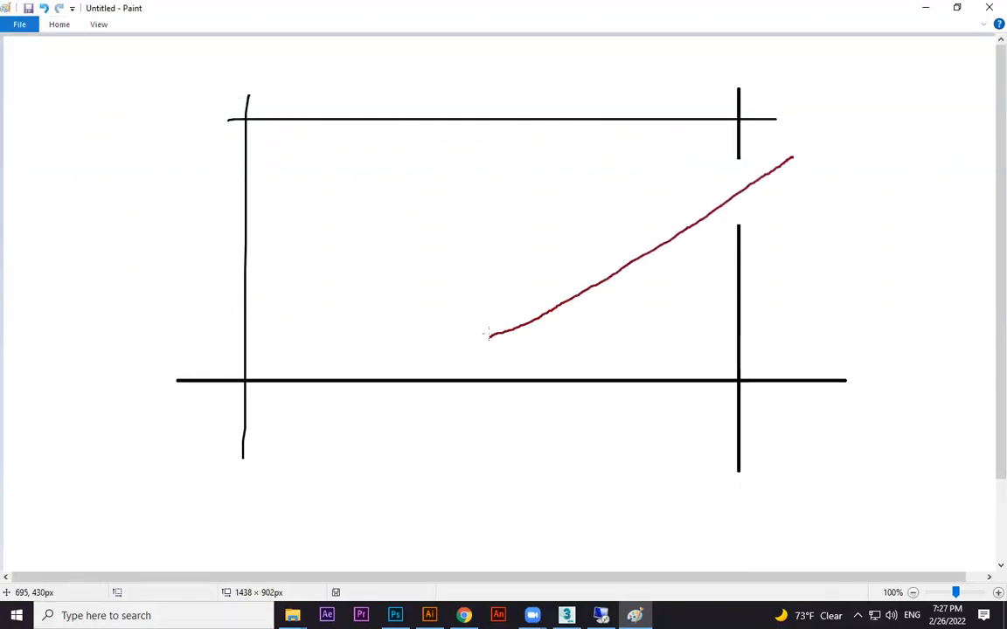
{"action": "left_click_drag", "start_coordinate": [511, 302], "coordinate": [533, 340]}
Draw a green bounce arrow from the floor up to the top of the left wall, undoing the extra stroke
{"action": "left_click", "coordinate": [61, 24]}
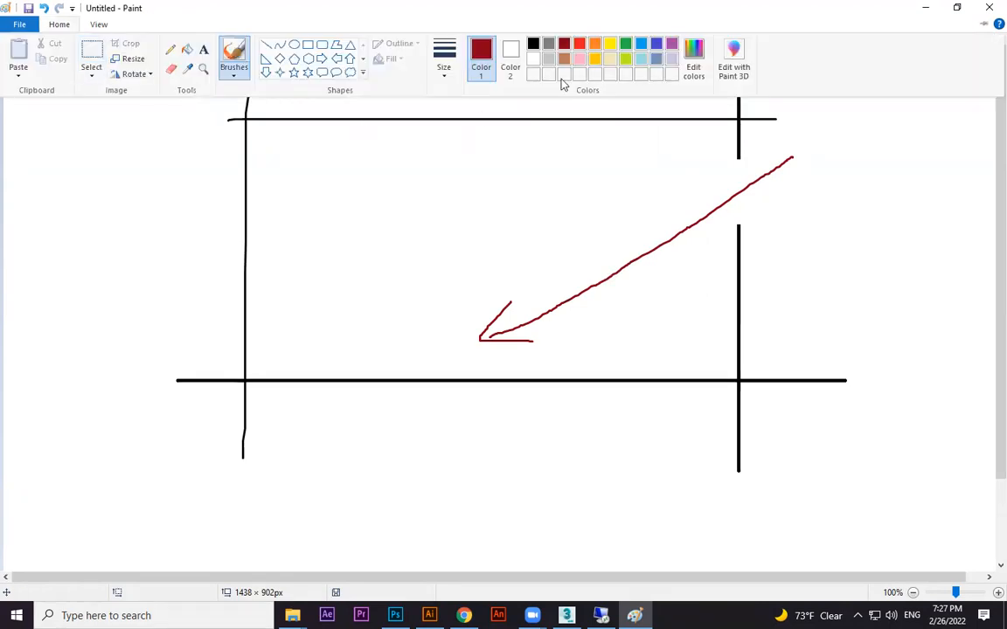
{"action": "left_click", "coordinate": [426, 364]}
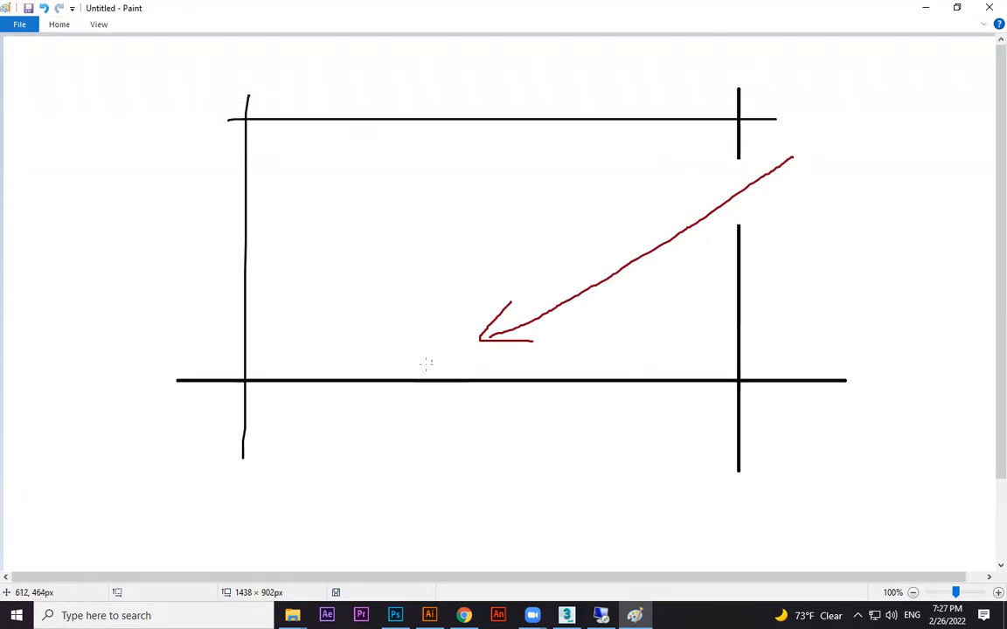
{"action": "mouse_move", "coordinate": [424, 366]}
{"action": "left_mouse_down"}
{"action": "mouse_move", "coordinate": [312, 218]}
{"action": "mouse_move", "coordinate": [266, 176]}
{"action": "mouse_move", "coordinate": [271, 217]}
{"action": "left_mouse_up"}
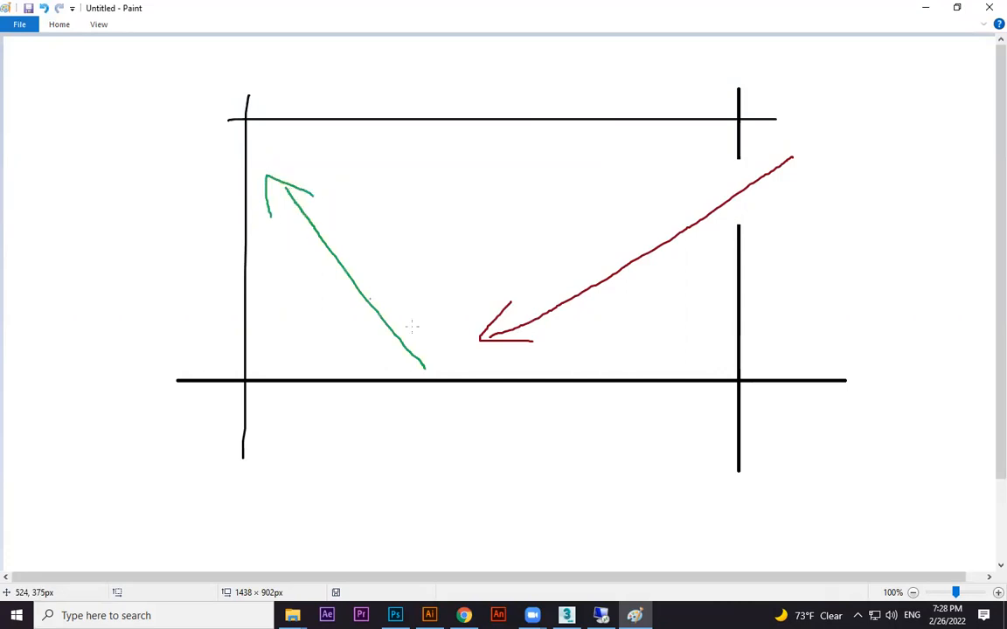
{"action": "left_click_drag", "start_coordinate": [701, 194], "coordinate": [562, 292]}
{"action": "key", "text": "ctrl+z"}
Add four more green bounce arrows: along the ceiling, down from it, up from the floor, and down near the window
{"action": "mouse_move", "coordinate": [267, 154]}
{"action": "left_mouse_down"}
{"action": "mouse_move", "coordinate": [349, 139]}
{"action": "mouse_move", "coordinate": [351, 158]}
{"action": "left_mouse_up"}
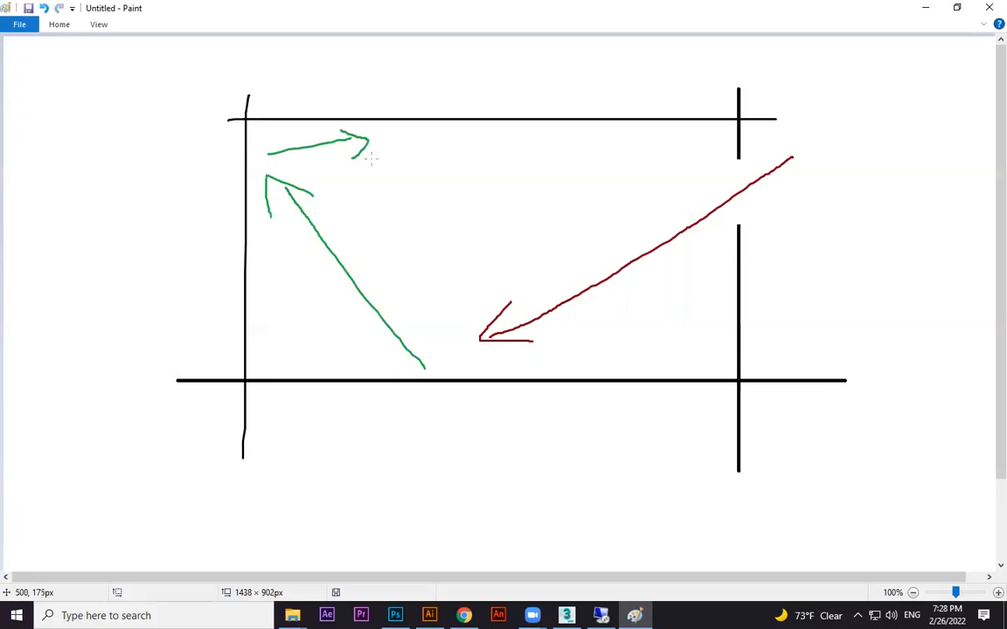
{"action": "left_click_drag", "start_coordinate": [431, 125], "coordinate": [448, 225]}
{"action": "mouse_move", "coordinate": [458, 315]}
{"action": "left_mouse_down"}
{"action": "mouse_move", "coordinate": [589, 191]}
{"action": "mouse_move", "coordinate": [579, 225]}
{"action": "left_mouse_up"}
{"action": "mouse_move", "coordinate": [631, 167]}
{"action": "left_mouse_down"}
{"action": "mouse_move", "coordinate": [677, 205]}
{"action": "mouse_move", "coordinate": [661, 218]}
{"action": "left_mouse_up"}
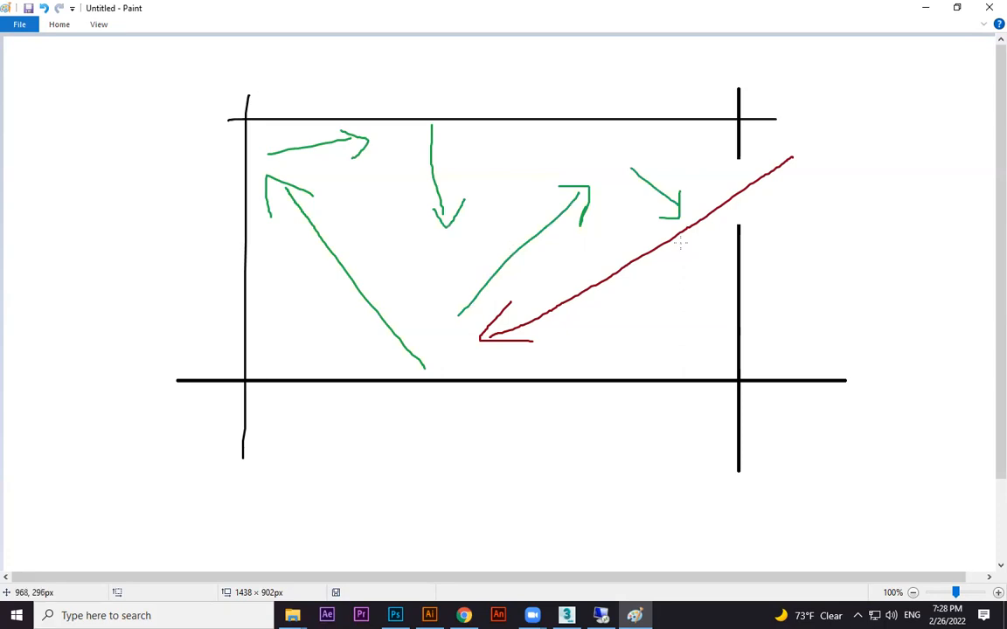
Label the dark red incoming arrow "P" and the long green bounce arrow "S" with green brush letters
{"action": "left_click", "coordinate": [925, 8]}
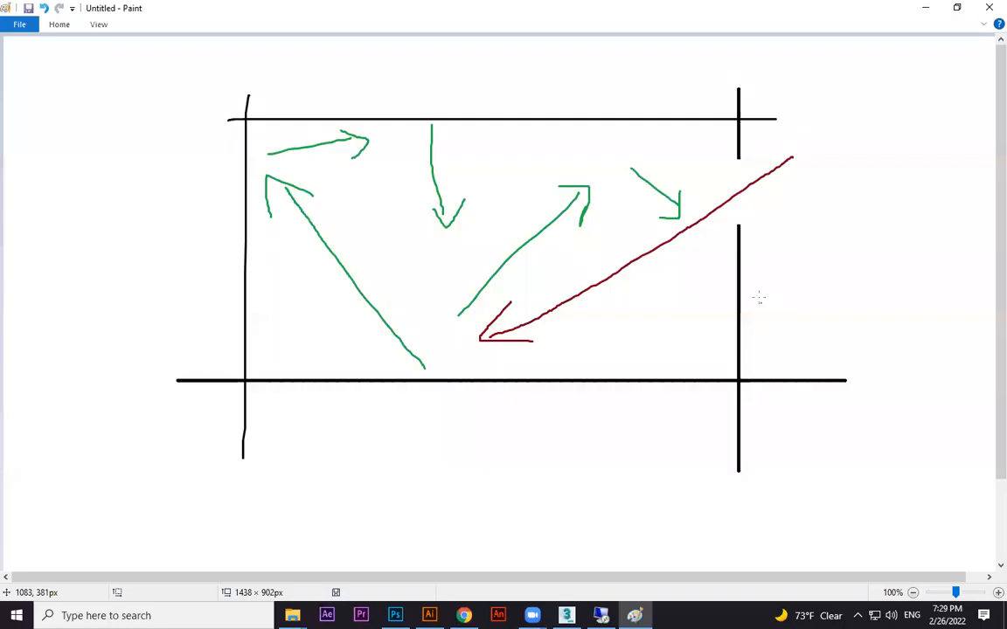
{"action": "mouse_move", "coordinate": [812, 147]}
{"action": "left_mouse_down"}
{"action": "mouse_move", "coordinate": [812, 174]}
{"action": "mouse_move", "coordinate": [814, 166]}
{"action": "left_mouse_up"}
{"action": "left_click_drag", "start_coordinate": [799, 163], "coordinate": [818, 162]}
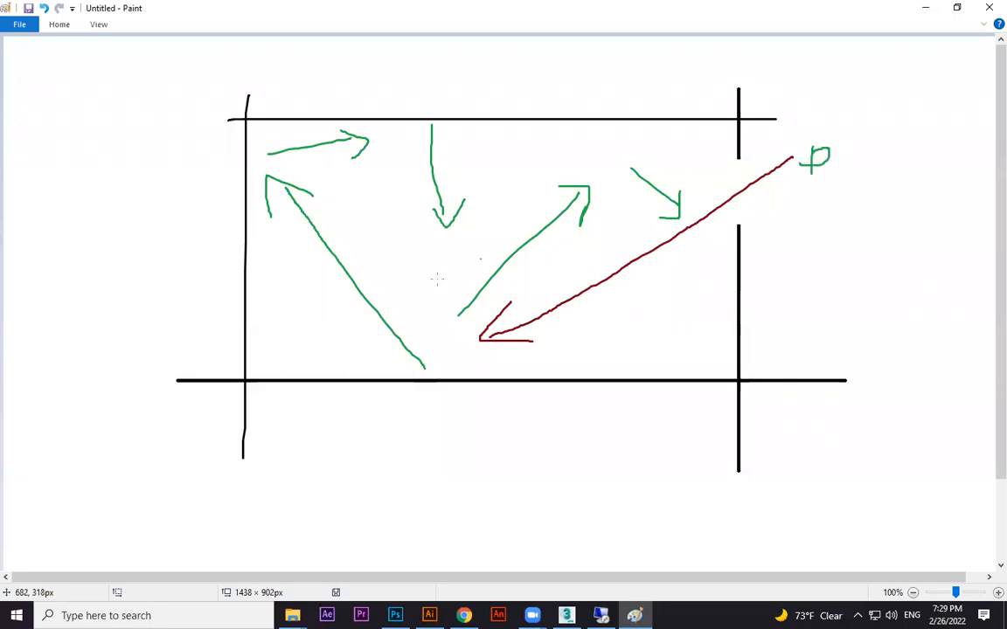
{"action": "mouse_move", "coordinate": [365, 215]}
{"action": "left_mouse_down"}
{"action": "mouse_move", "coordinate": [349, 219]}
{"action": "mouse_move", "coordinate": [348, 236]}
{"action": "left_mouse_up"}
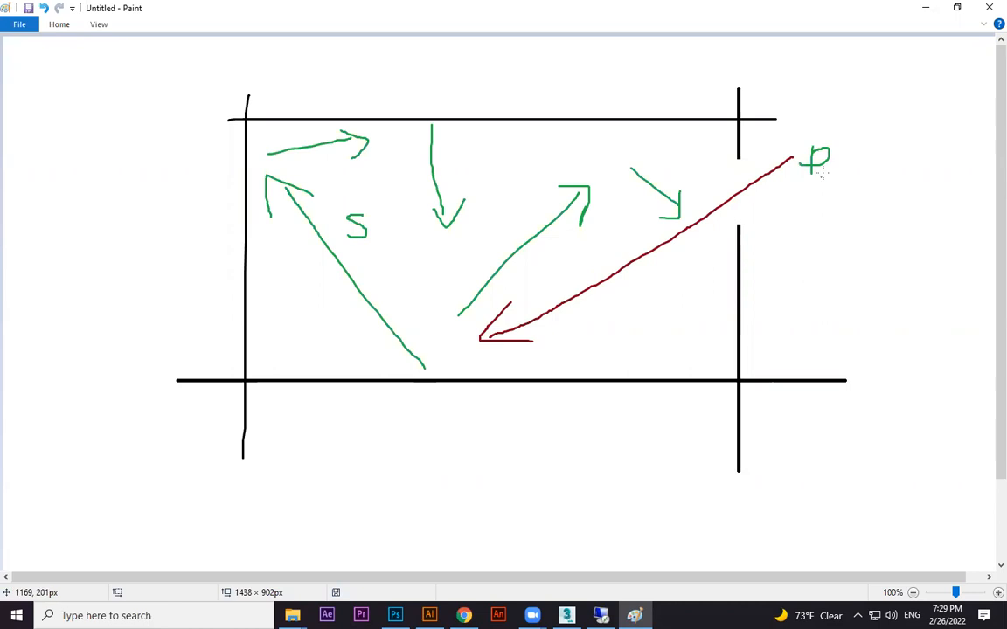
{"action": "left_click_drag", "start_coordinate": [428, 72], "coordinate": [249, 194]}
{"action": "mouse_move", "coordinate": [368, 349]}
{"action": "left_mouse_down"}
{"action": "mouse_move", "coordinate": [568, 38]}
{"action": "mouse_move", "coordinate": [360, 135]}
{"action": "left_mouse_up"}
{"action": "key", "text": "ctrl+z"}
{"action": "key", "text": "ctrl+z"}
Close the Paint light-bounce sketch without saving it and return to 3ds Max
{"action": "left_click", "coordinate": [987, 8]}
{"action": "left_click", "coordinate": [526, 307]}
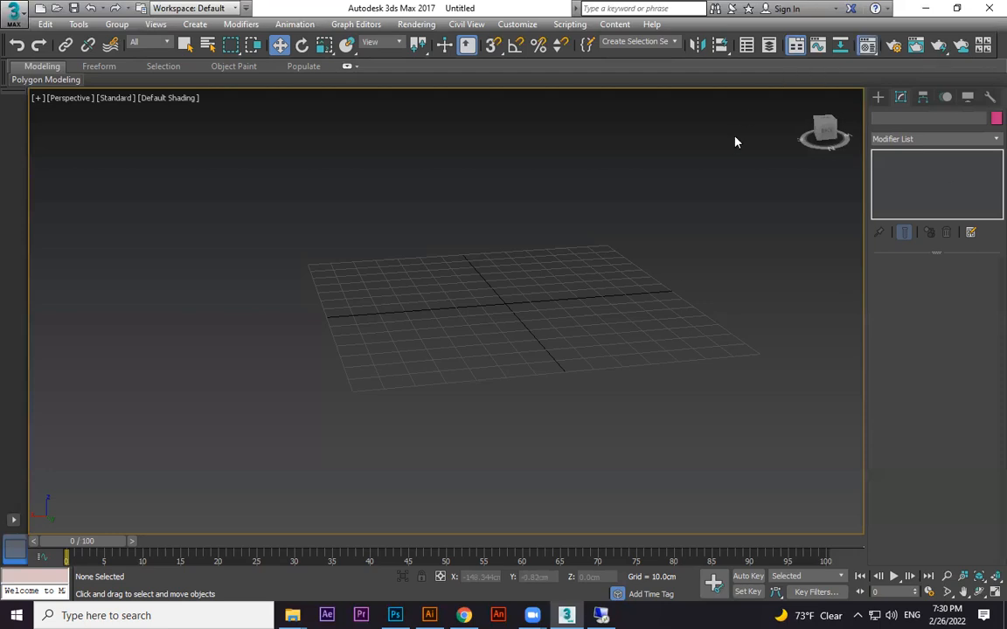
Review the material types offered under the Scanline Renderer for the first material slot, leaving its Standard type as it is
{"action": "key", "text": "m"}
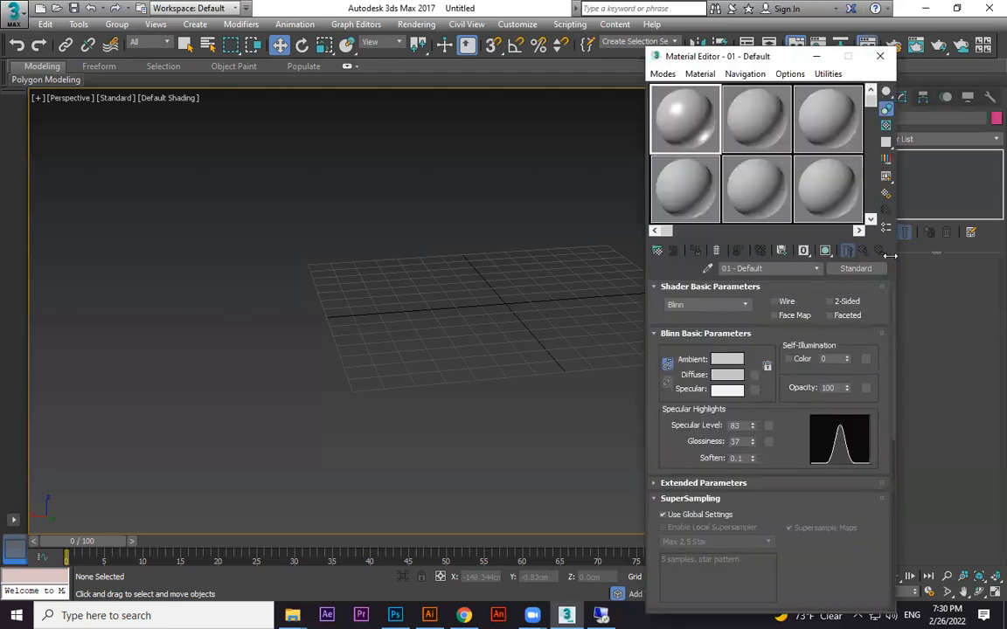
{"action": "left_click", "coordinate": [863, 270]}
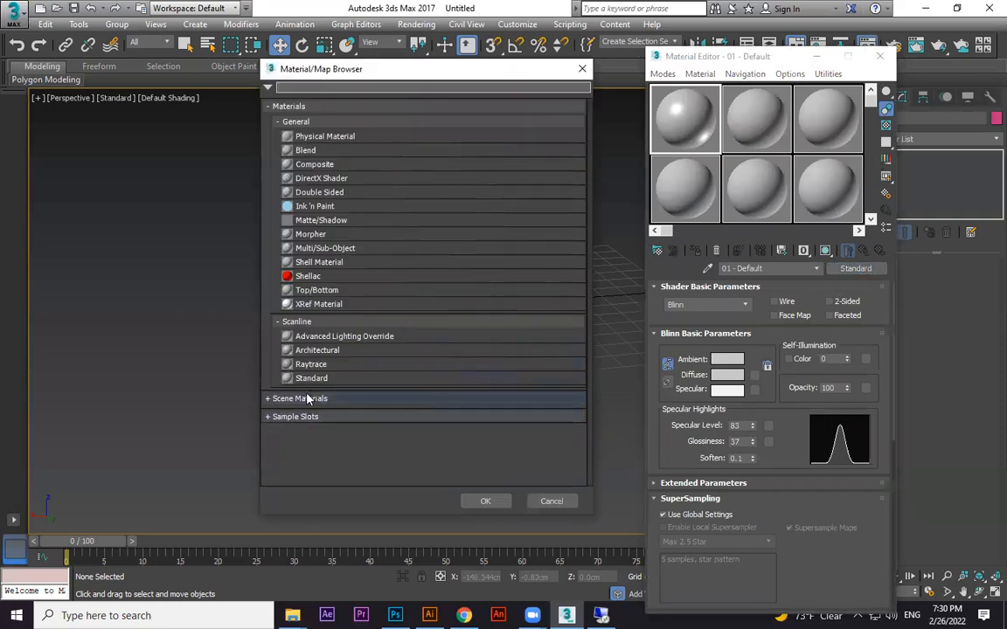
{"action": "left_click", "coordinate": [582, 68]}
{"action": "left_click", "coordinate": [879, 56]}
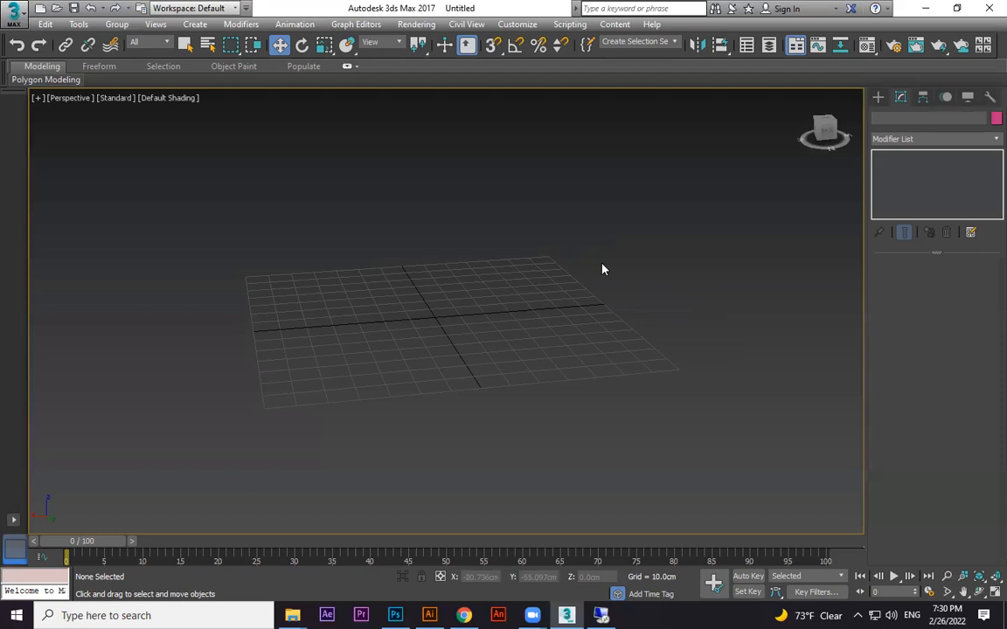
{"action": "key", "text": "m"}
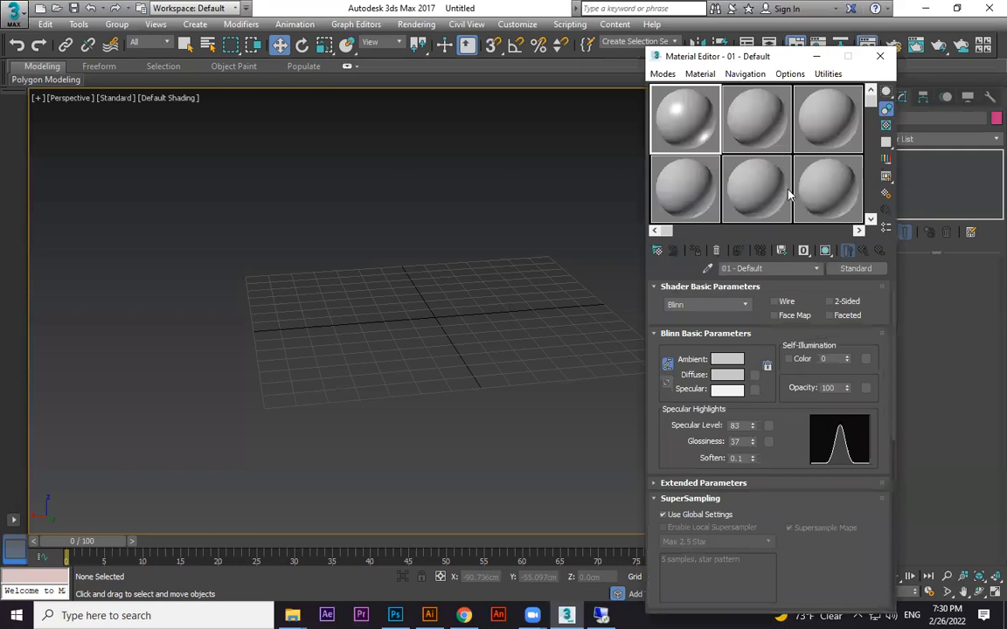
{"action": "left_click", "coordinate": [880, 57]}
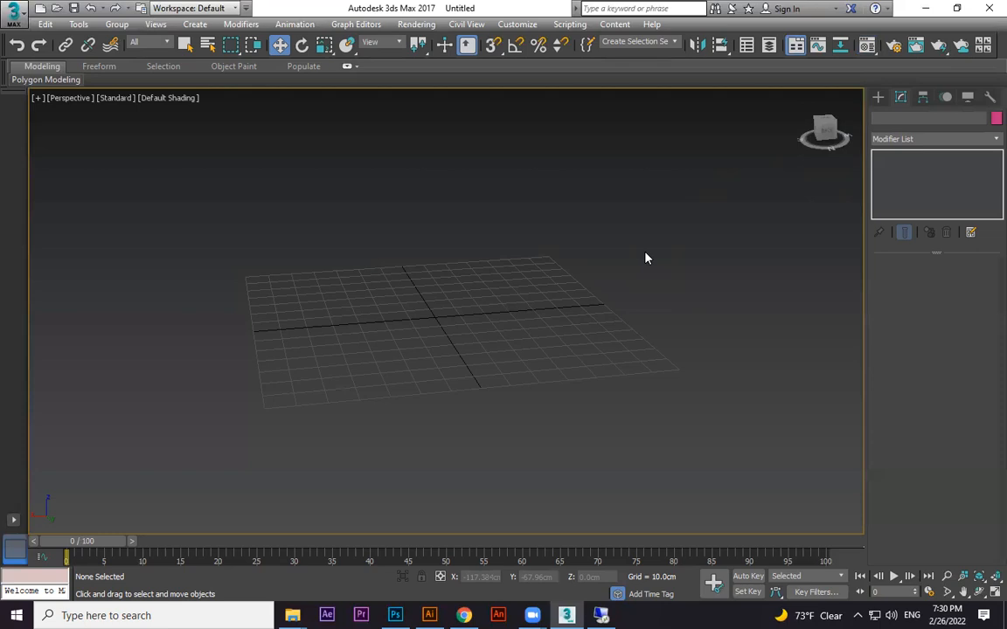
Set the production renderer to NVIDIA mental ray in Render Setup
{"action": "key", "text": "m"}
{"action": "key", "text": "F10"}
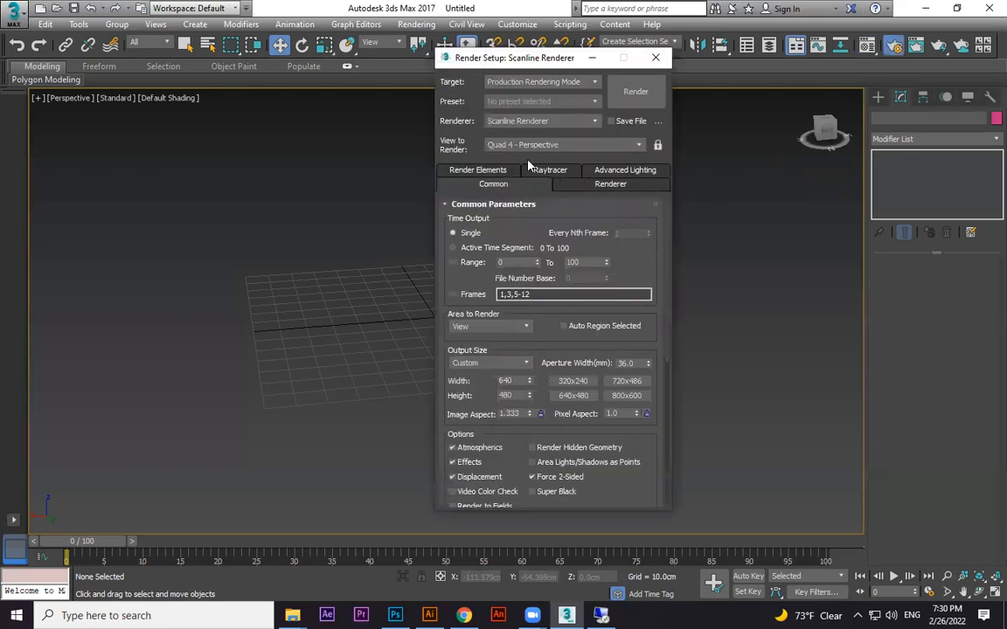
{"action": "left_click", "coordinate": [593, 123]}
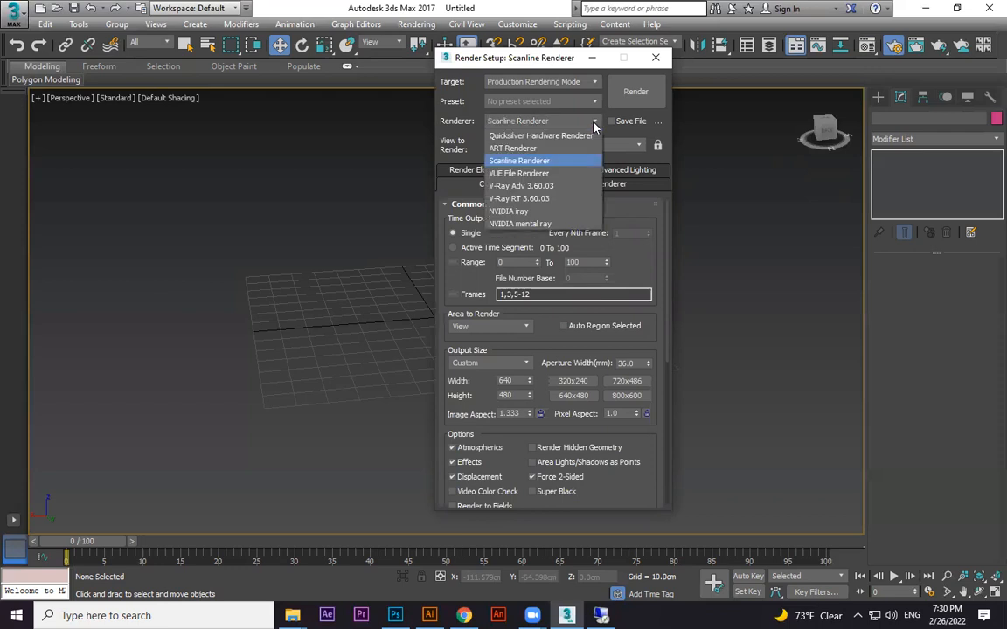
{"action": "left_click", "coordinate": [545, 223]}
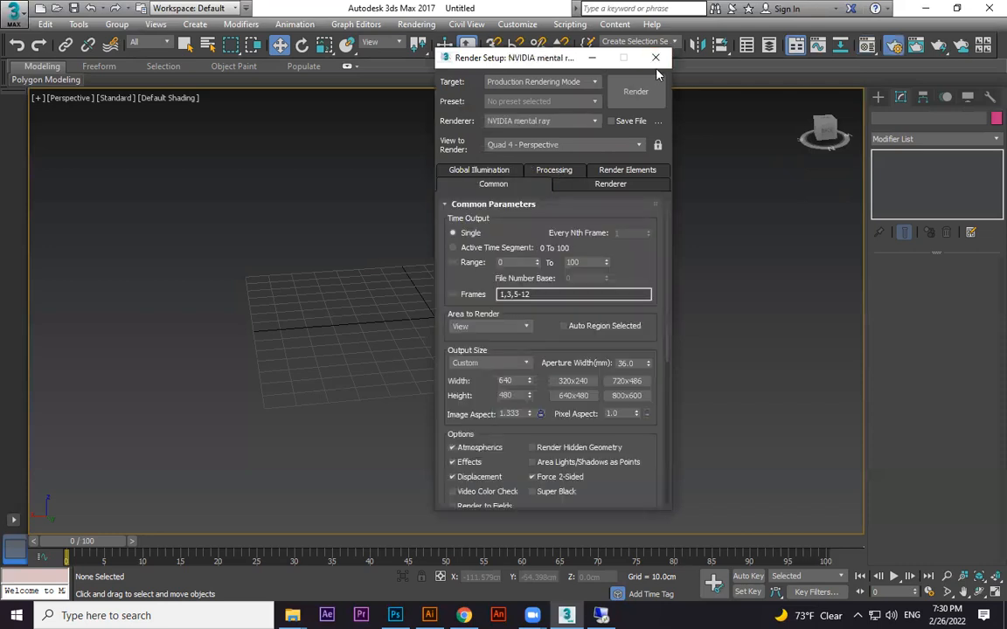
{"action": "left_click", "coordinate": [657, 59]}
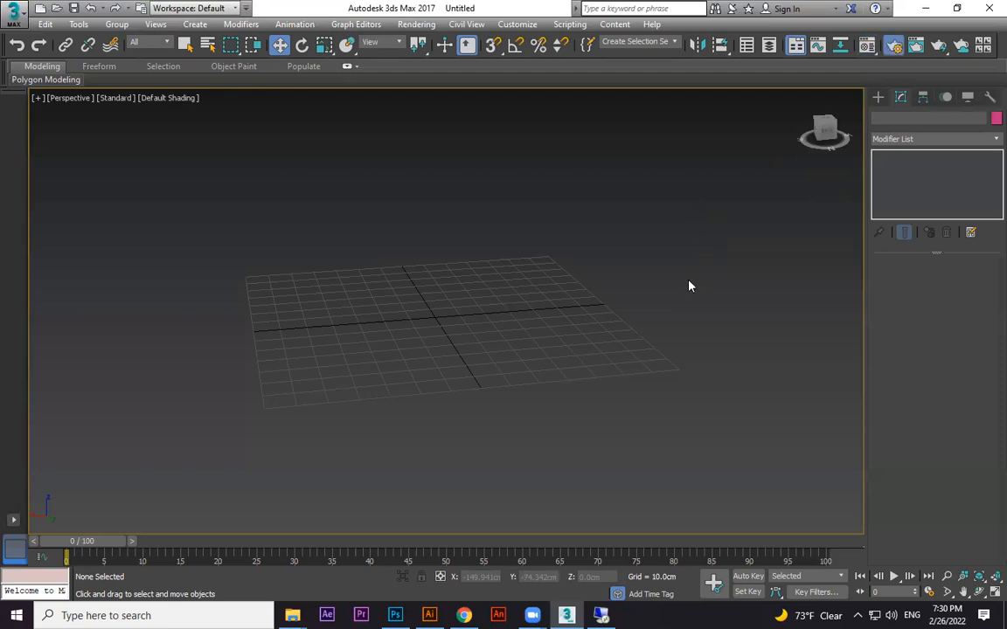
Examine the Autodesk, General, Scanline and mental ray material types available for the second material slot without choosing one
{"action": "key", "text": "F10"}
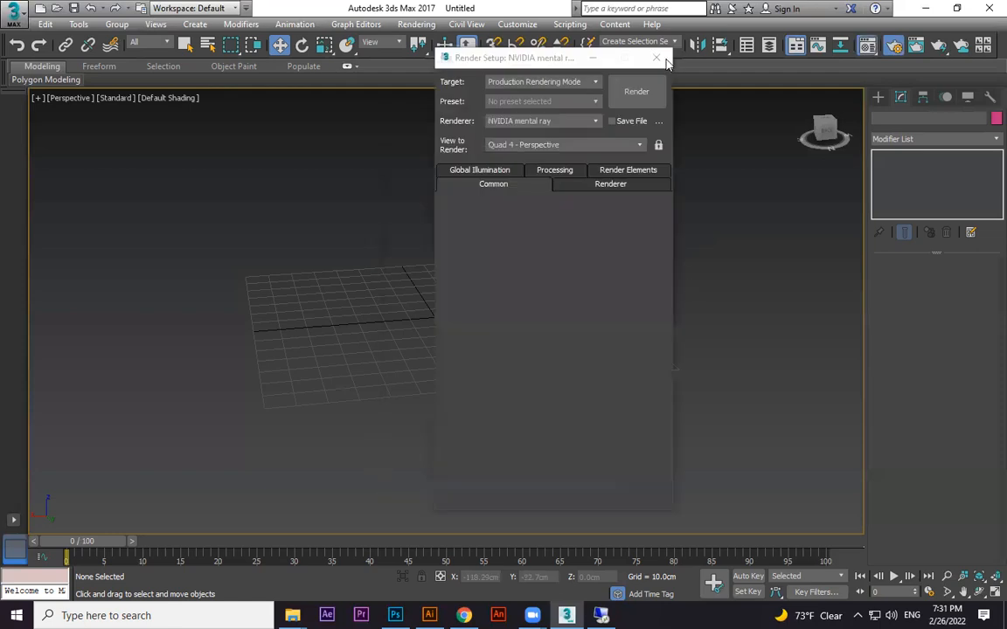
{"action": "key", "text": "m"}
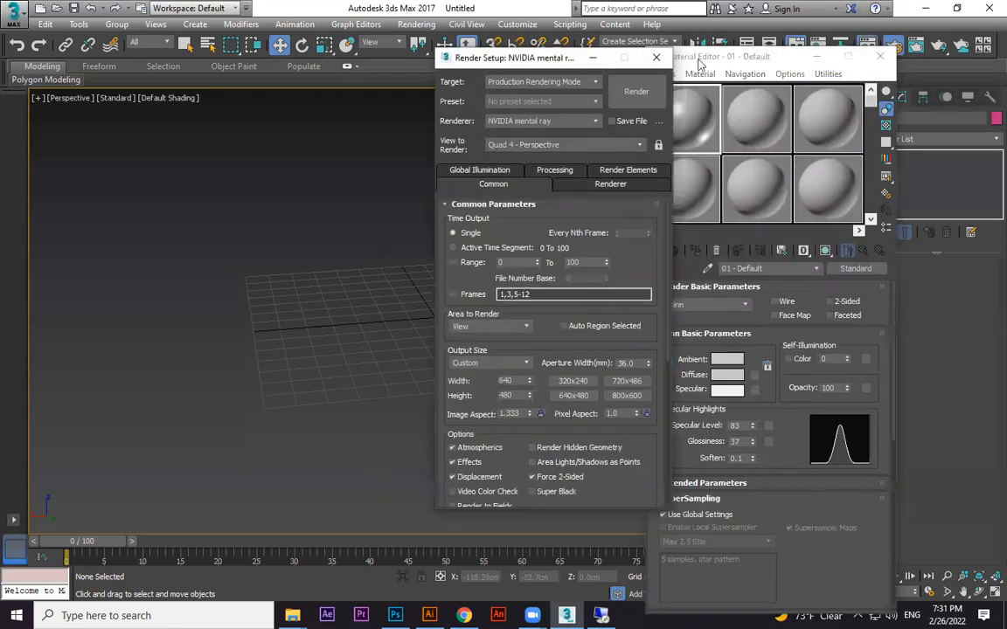
{"action": "key", "text": "F10"}
{"action": "left_click", "coordinate": [762, 123]}
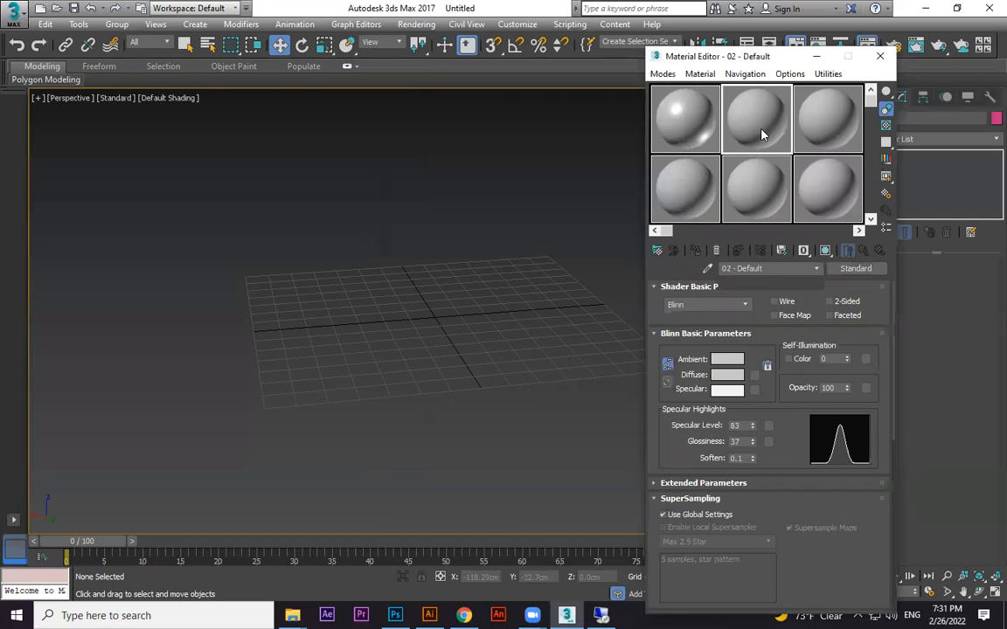
{"action": "left_click", "coordinate": [860, 270]}
{"action": "scroll", "coordinate": [358, 407], "scroll_direction": "down", "scroll_amount": 2}
{"action": "scroll", "coordinate": [363, 402], "scroll_direction": "down", "scroll_amount": 1}
{"action": "scroll", "coordinate": [349, 253], "scroll_direction": "up", "scroll_amount": 4}
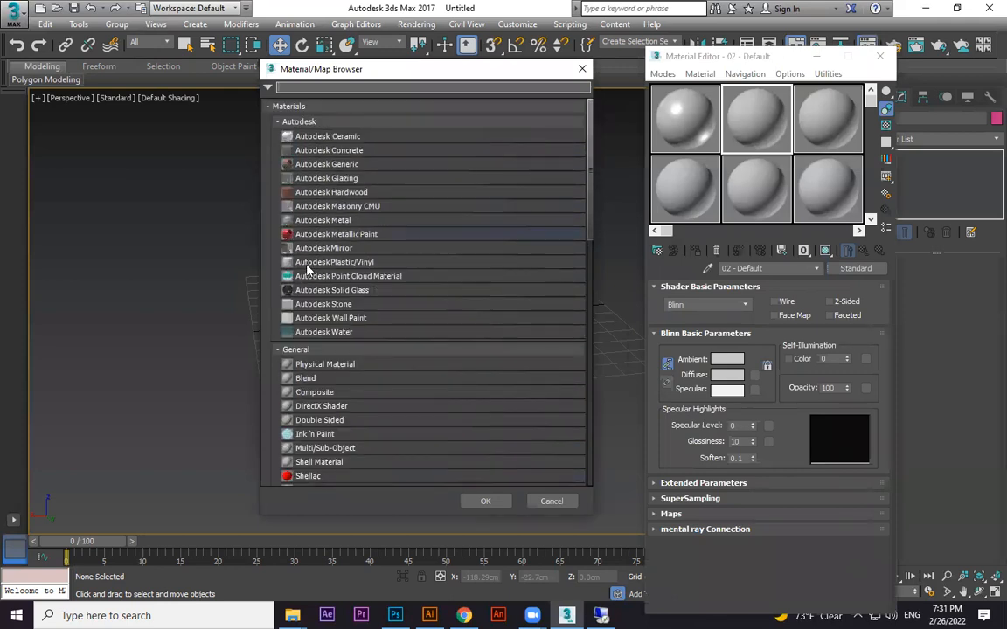
{"action": "scroll", "coordinate": [314, 322], "scroll_direction": "down", "scroll_amount": 5}
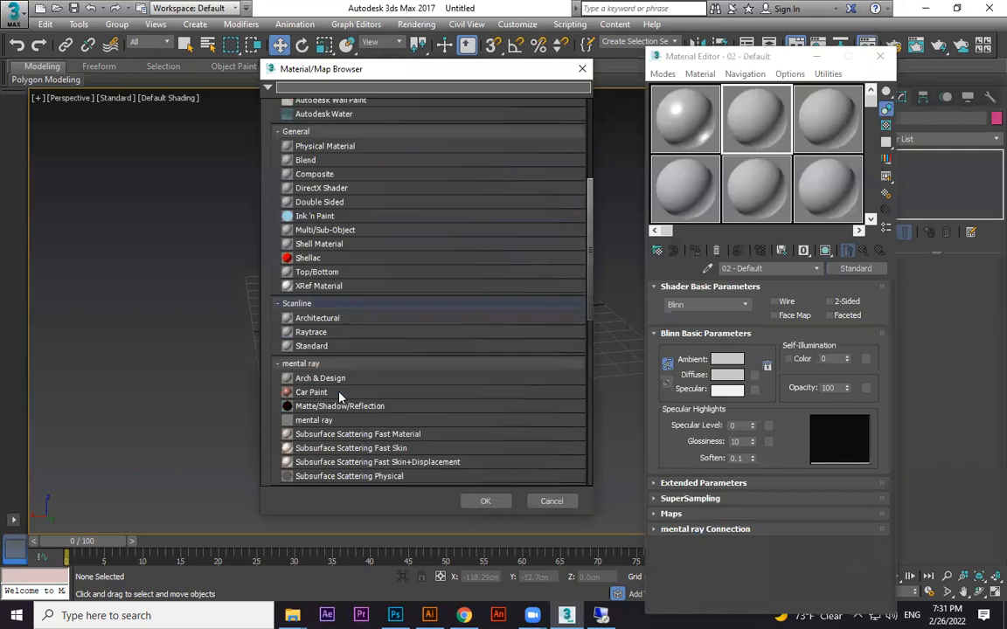
{"action": "scroll", "coordinate": [339, 398], "scroll_direction": "down", "scroll_amount": 1}
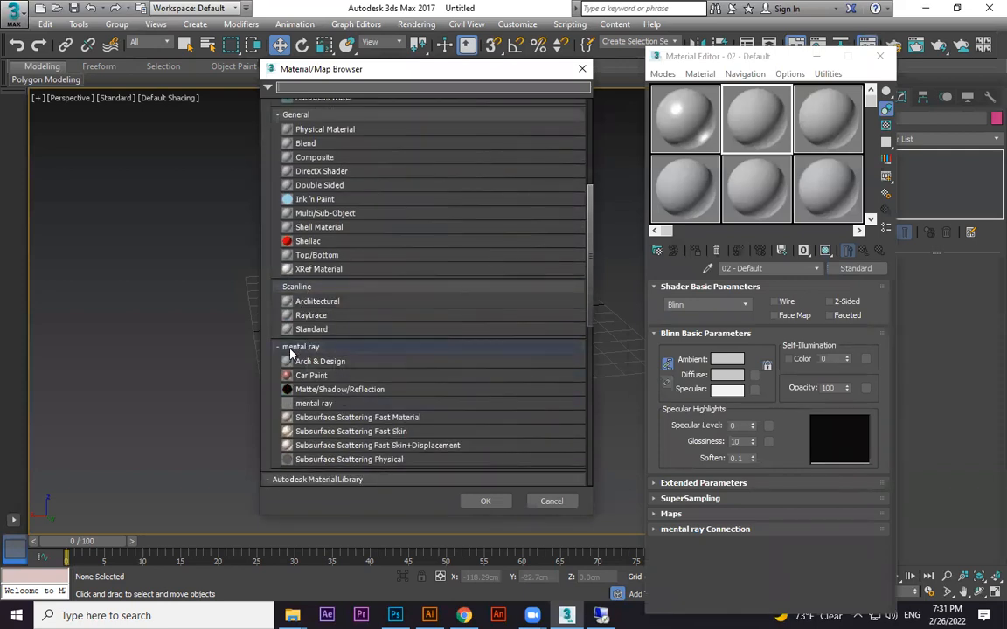
{"action": "scroll", "coordinate": [331, 351], "scroll_direction": "down", "scroll_amount": 2}
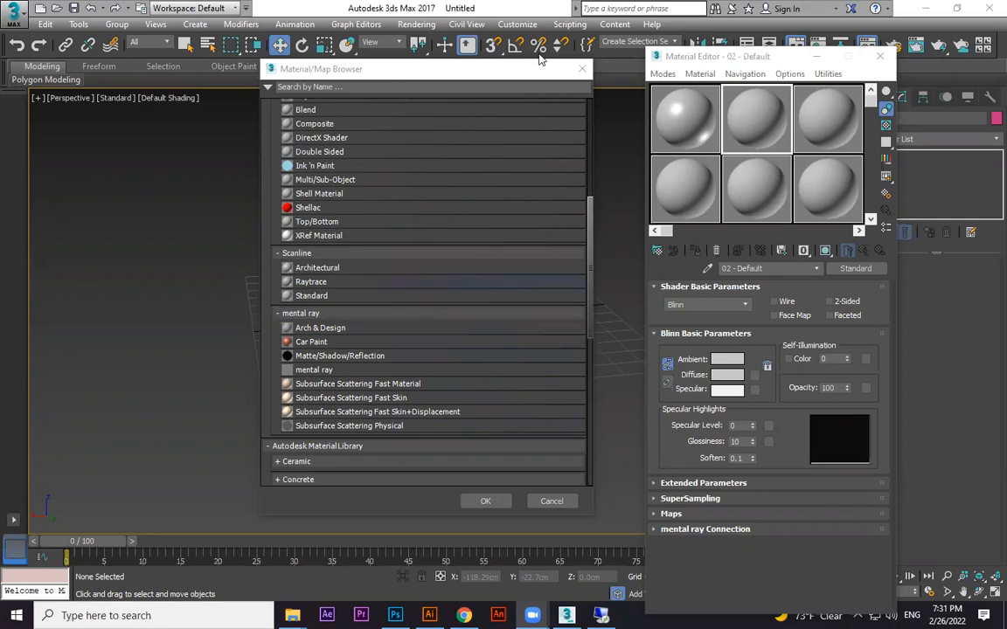
{"action": "left_click", "coordinate": [582, 68]}
{"action": "left_click", "coordinate": [879, 56]}
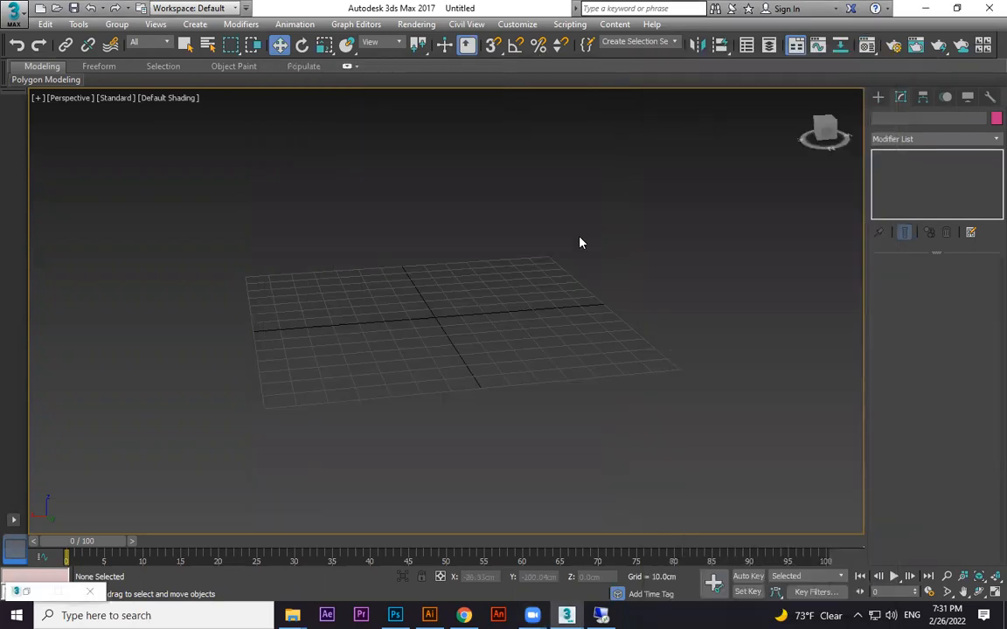
Inspect the list of available renderers in Render Setup, keeping NVIDIA mental ray assigned
{"action": "key", "text": "m"}
{"action": "key", "text": "F10"}
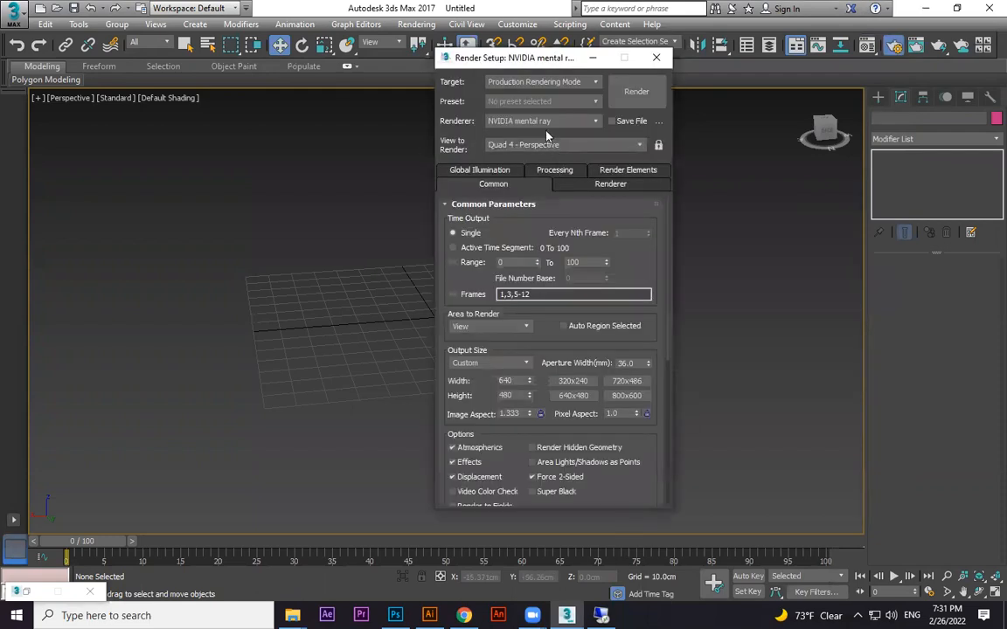
{"action": "left_click", "coordinate": [544, 122]}
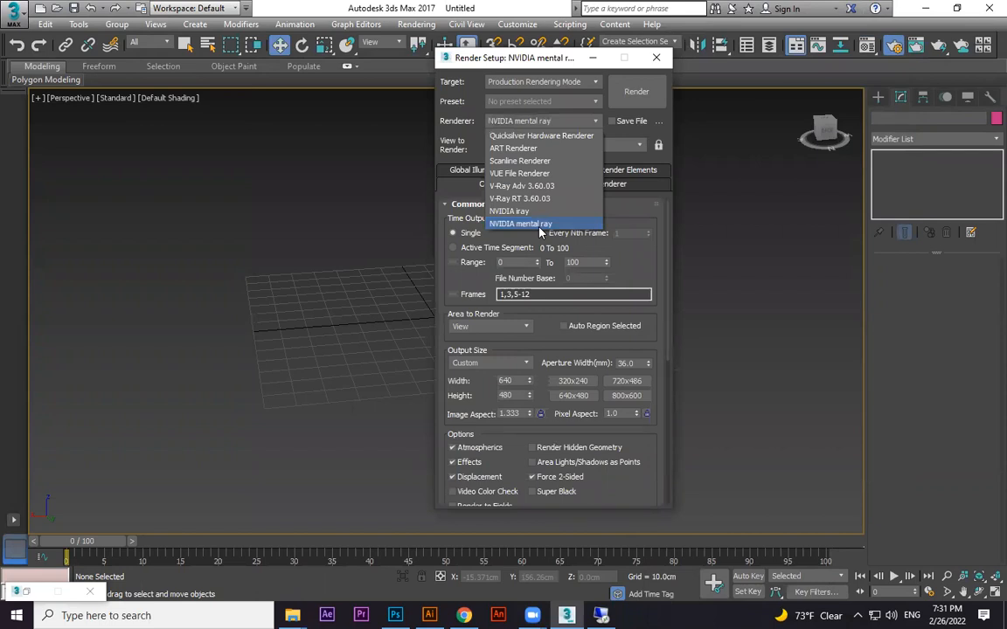
{"action": "left_click", "coordinate": [657, 59]}
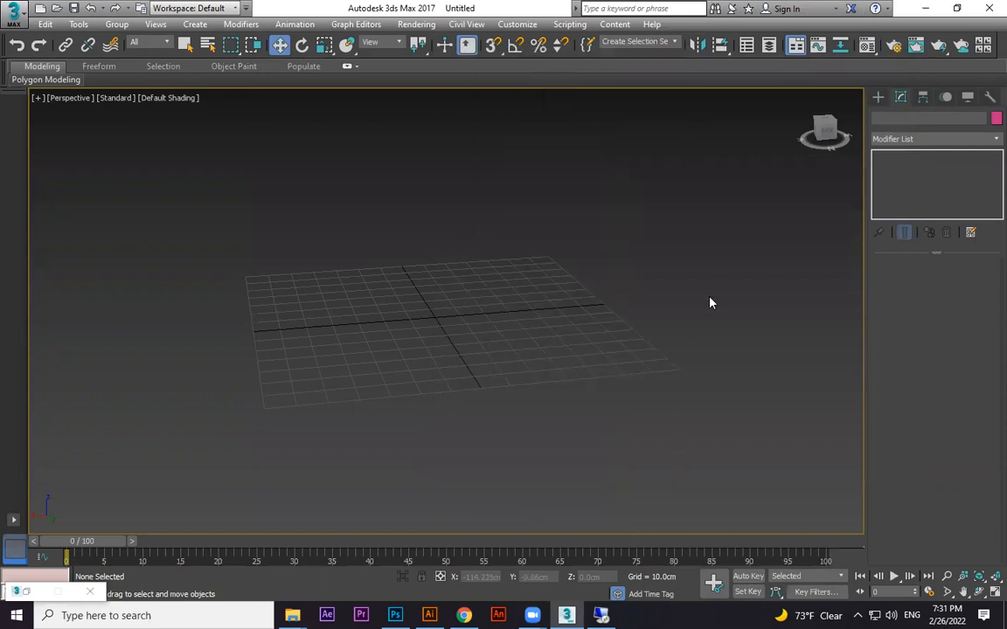
Look through the mental ray material group for the second material slot again and close the Material Editor
{"action": "key", "text": "m"}
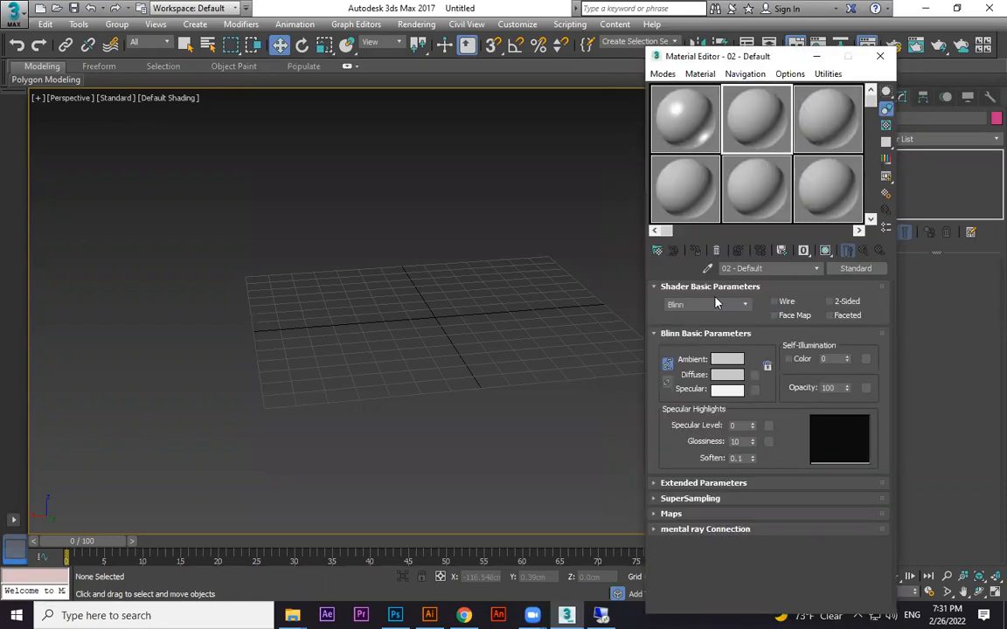
{"action": "left_click", "coordinate": [856, 269]}
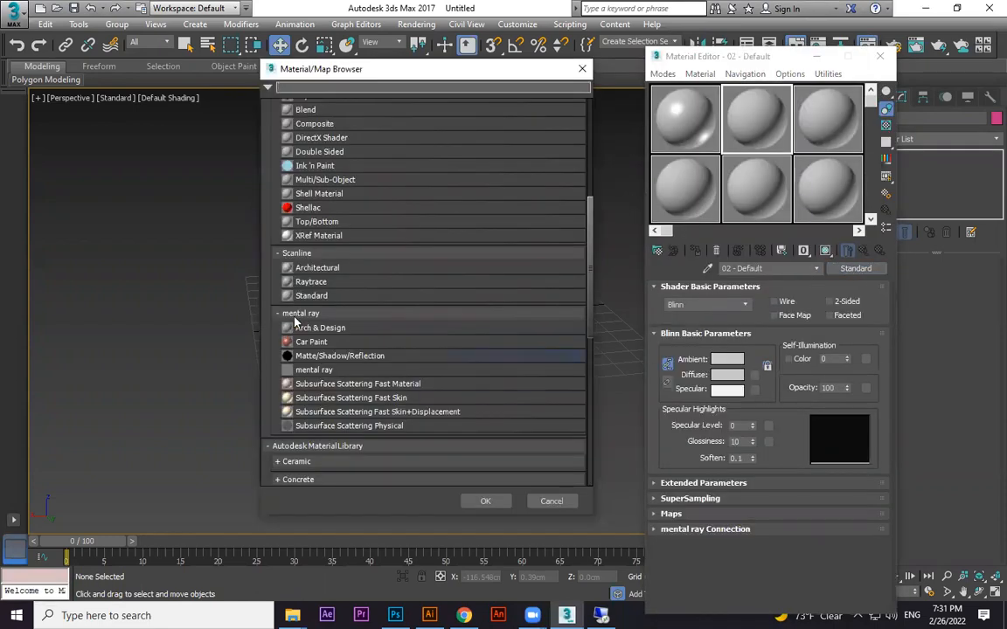
{"action": "scroll", "coordinate": [326, 328], "scroll_direction": "down", "scroll_amount": 1}
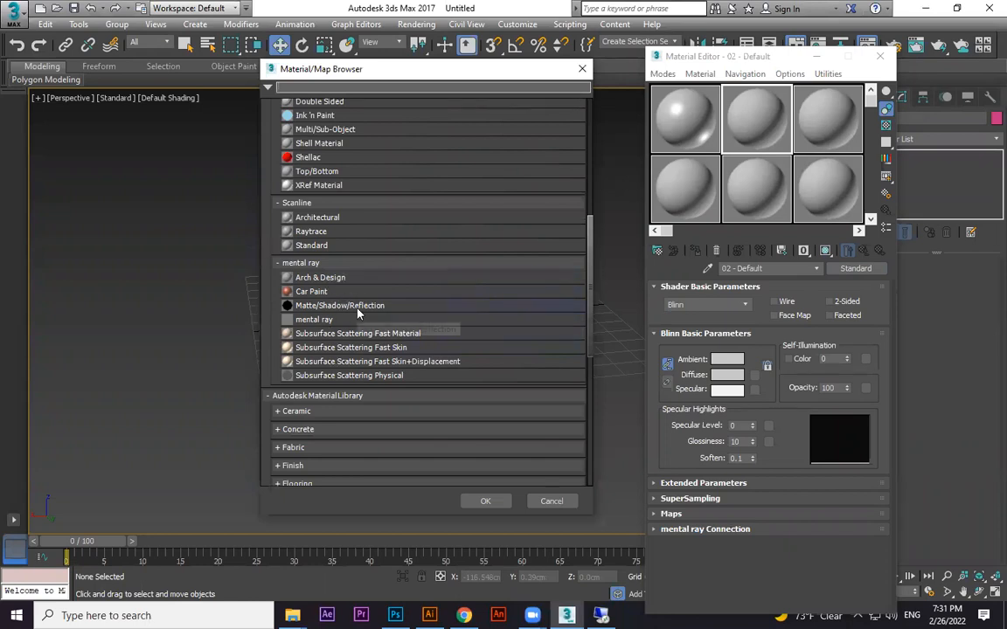
{"action": "scroll", "coordinate": [430, 219], "scroll_direction": "up", "scroll_amount": 5}
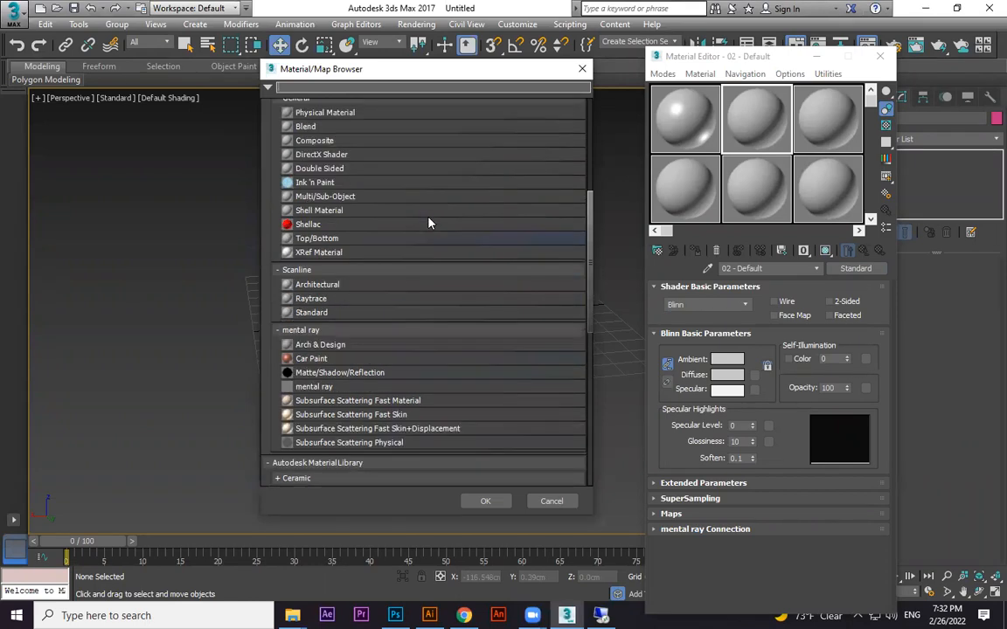
{"action": "left_click", "coordinate": [582, 68]}
{"action": "left_click_drag", "start_coordinate": [673, 56], "coordinate": [504, 76]}
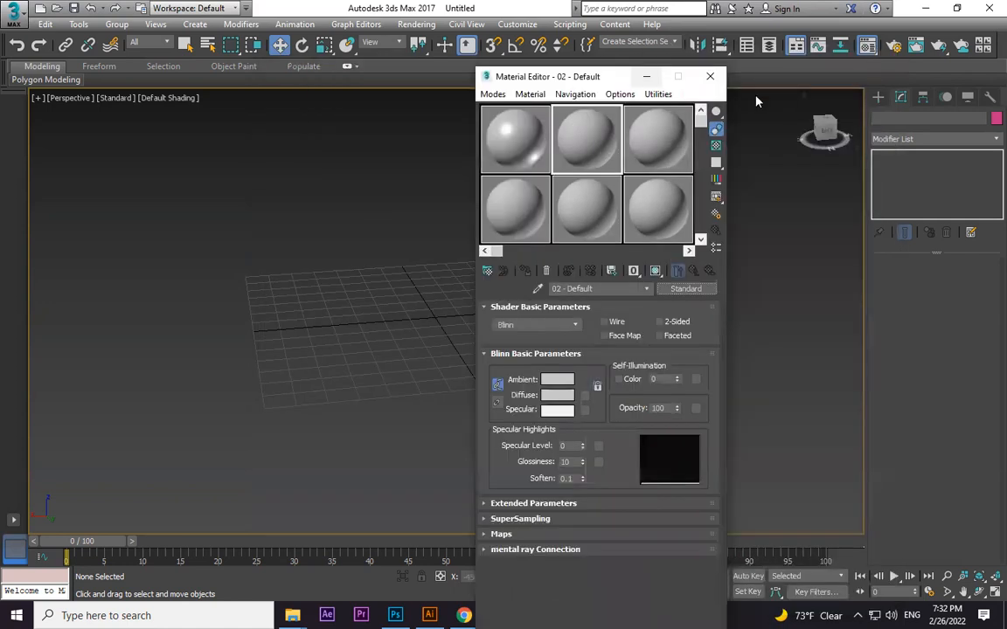
{"action": "left_click", "coordinate": [710, 76]}
Compare the light types offered in the Photometric and Standard light categories, including the mental ray lights
{"action": "left_click", "coordinate": [880, 98]}
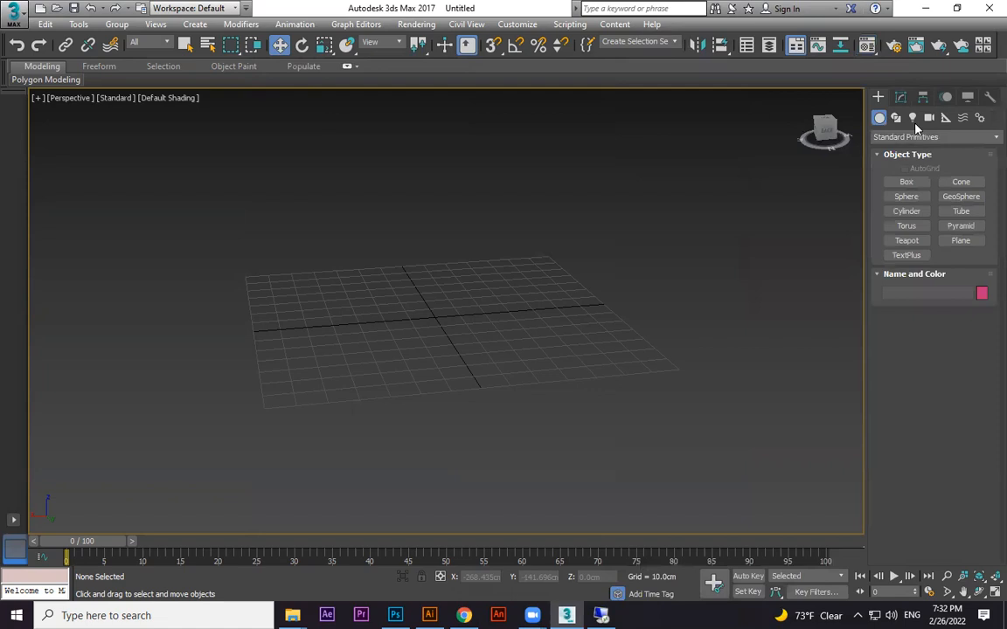
{"action": "left_click", "coordinate": [912, 117]}
{"action": "left_click", "coordinate": [899, 138]}
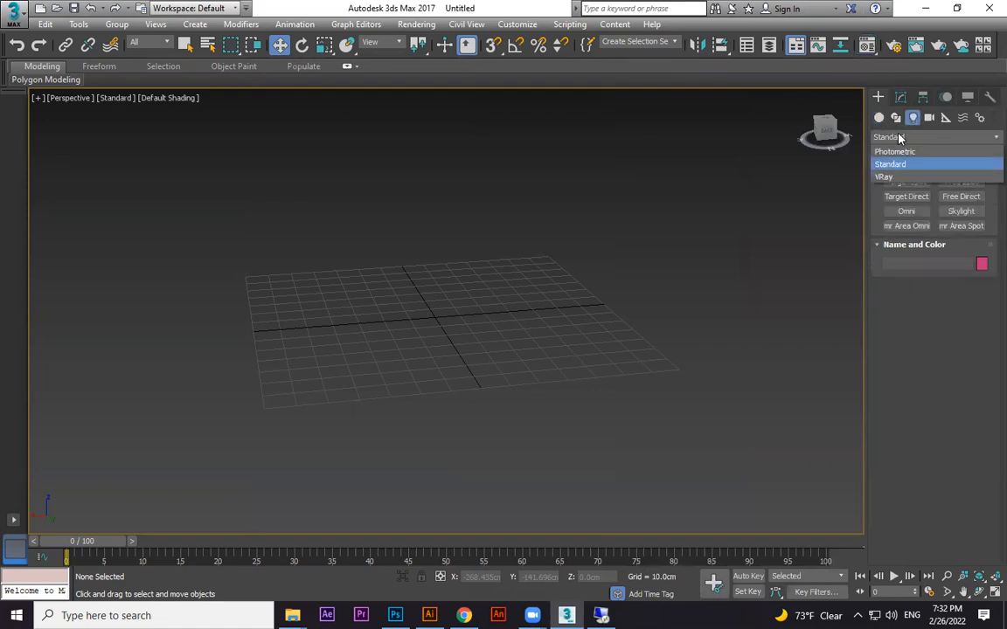
{"action": "left_click", "coordinate": [895, 151]}
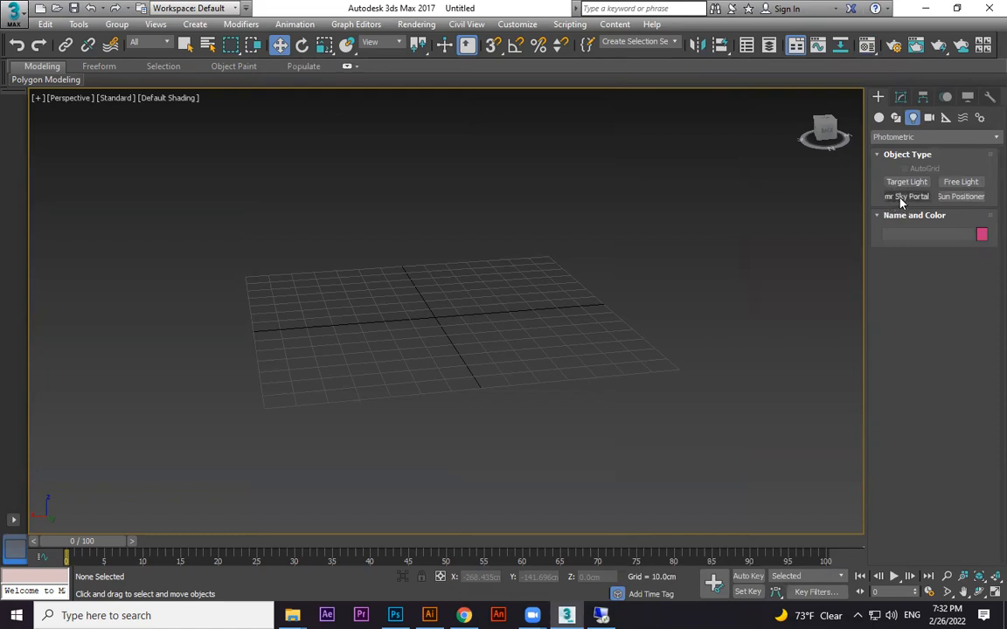
{"action": "left_click", "coordinate": [914, 138]}
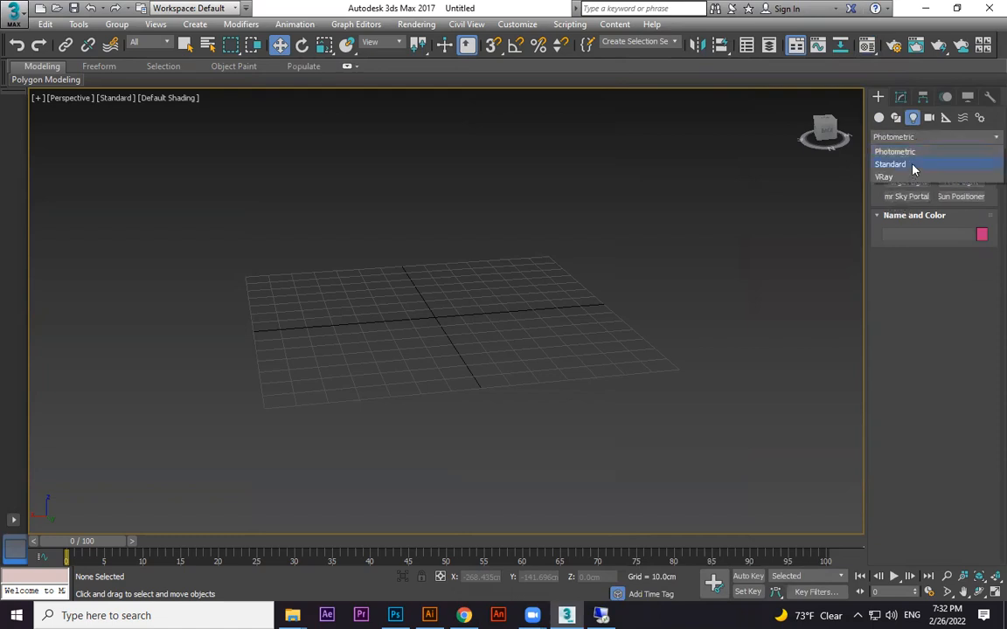
{"action": "left_click", "coordinate": [911, 166]}
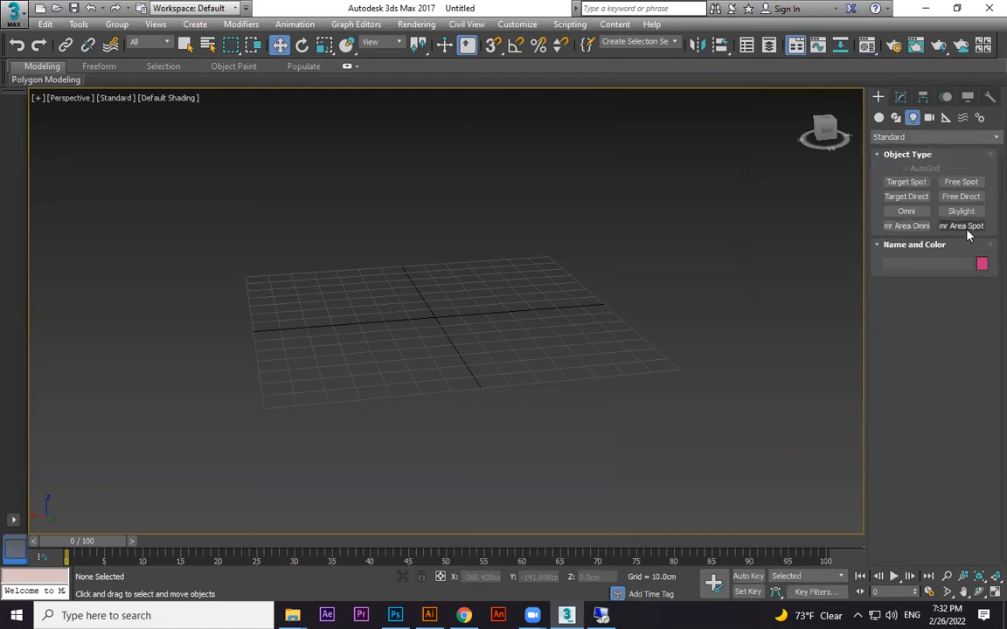
Check the assigned renderer in Render Setup and create a teapot with a radius of about 44.3 cm near the grid's centre
{"action": "left_click", "coordinate": [879, 117]}
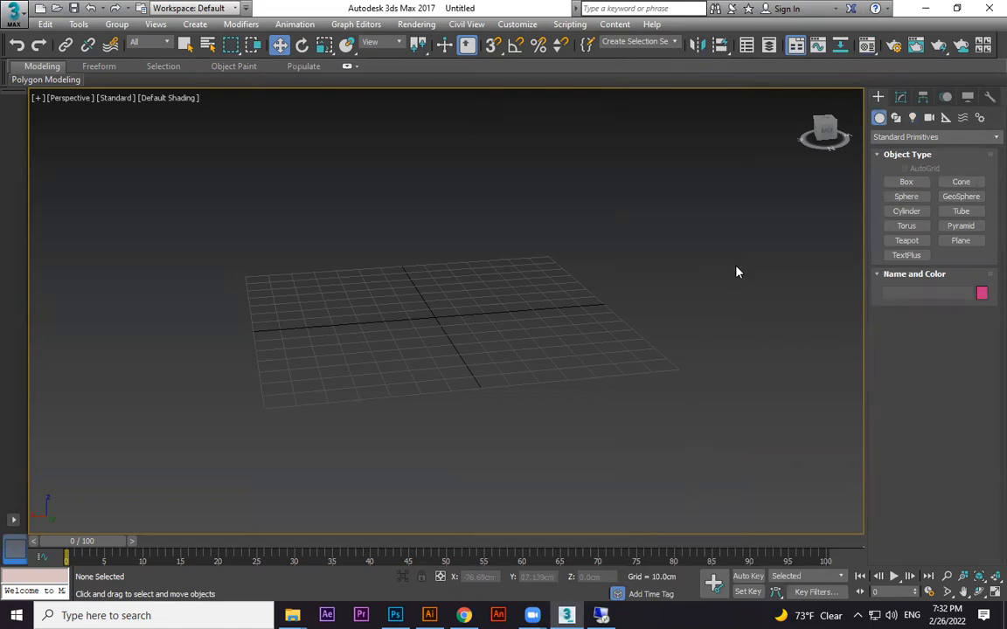
{"action": "key", "text": "F10"}
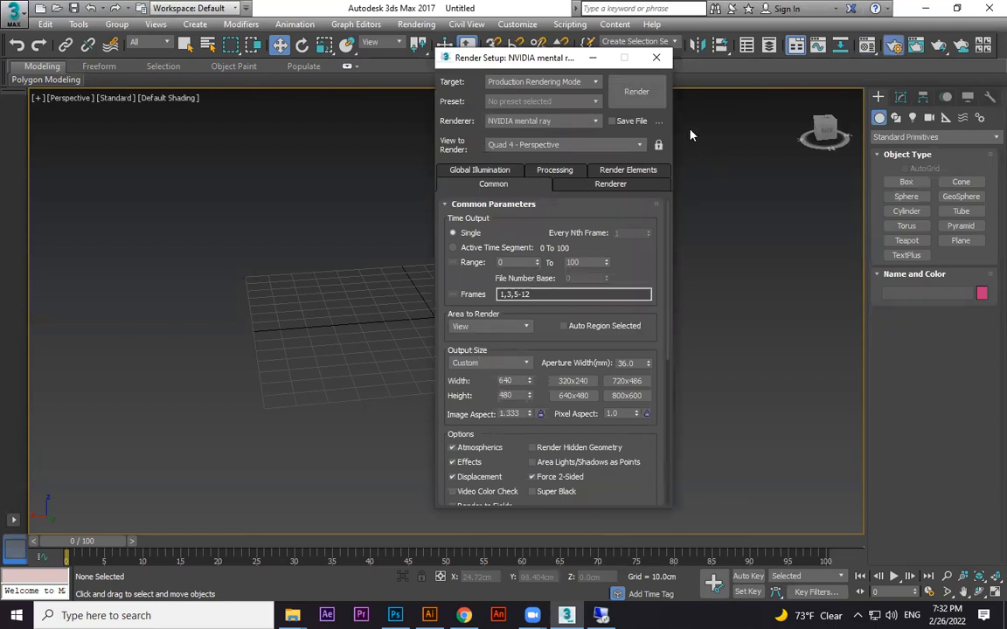
{"action": "left_click", "coordinate": [656, 58]}
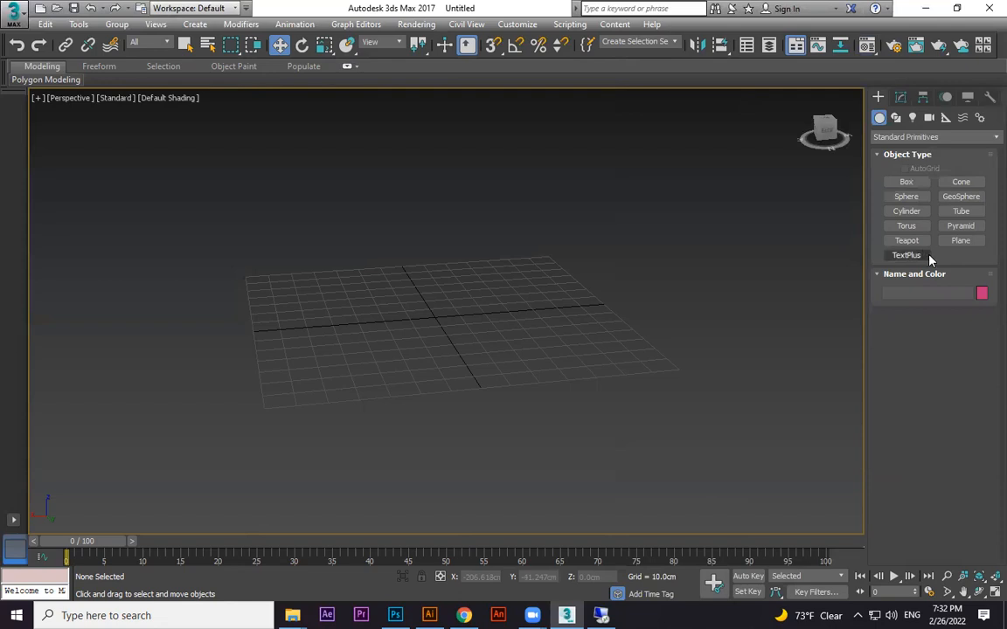
{"action": "left_click", "coordinate": [913, 240]}
{"action": "left_click_drag", "start_coordinate": [459, 335], "coordinate": [507, 335]}
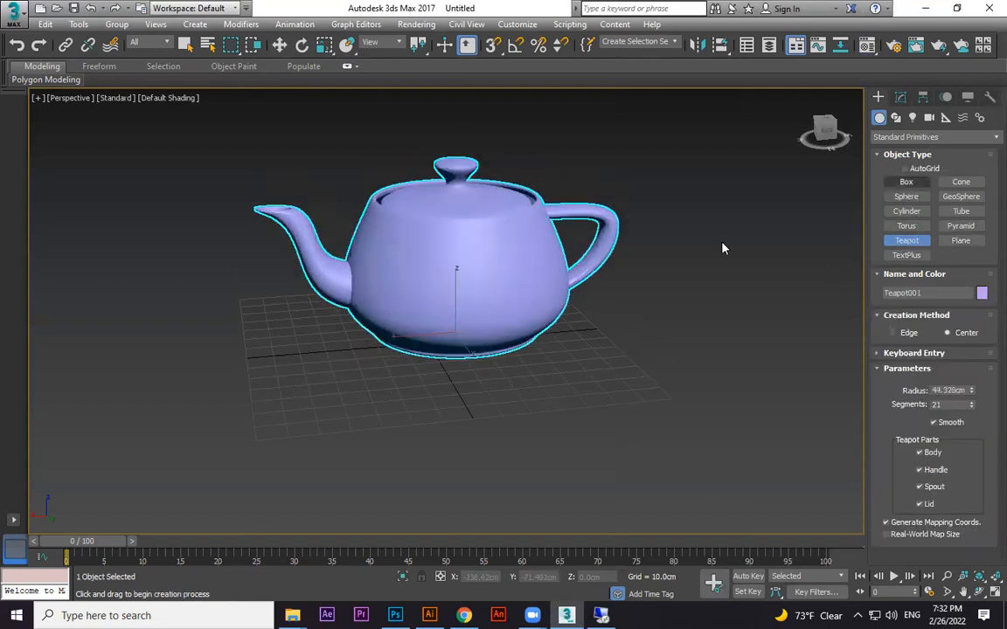
Create a box floor about 241.7 by 256.8 cm and -5.2 cm high beneath the teapot, and render the perspective view
{"action": "left_click", "coordinate": [906, 181]}
{"action": "left_click_drag", "start_coordinate": [105, 260], "coordinate": [862, 416]}
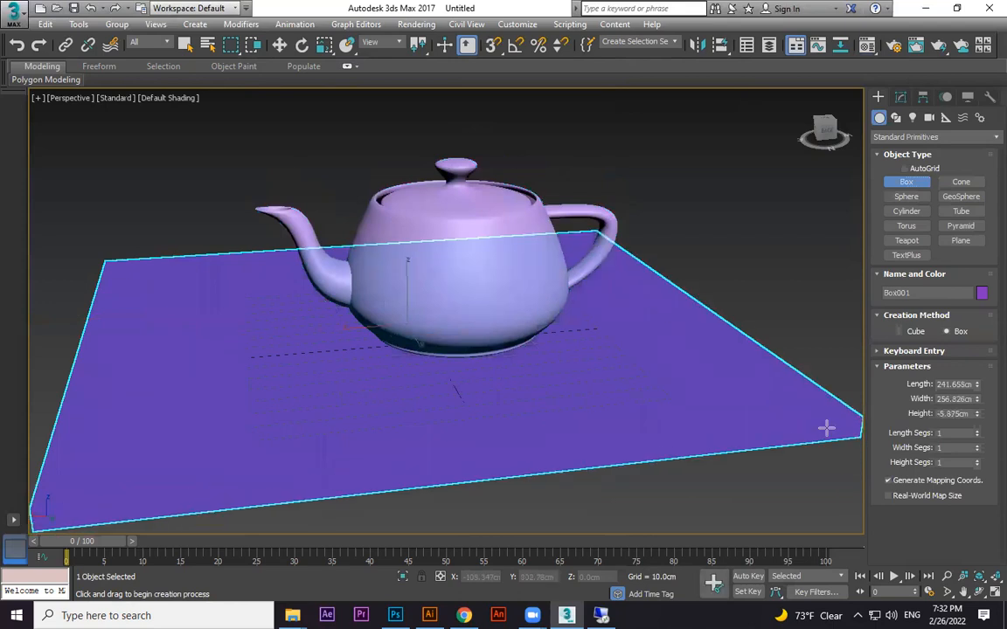
{"action": "key", "text": "shift+q"}
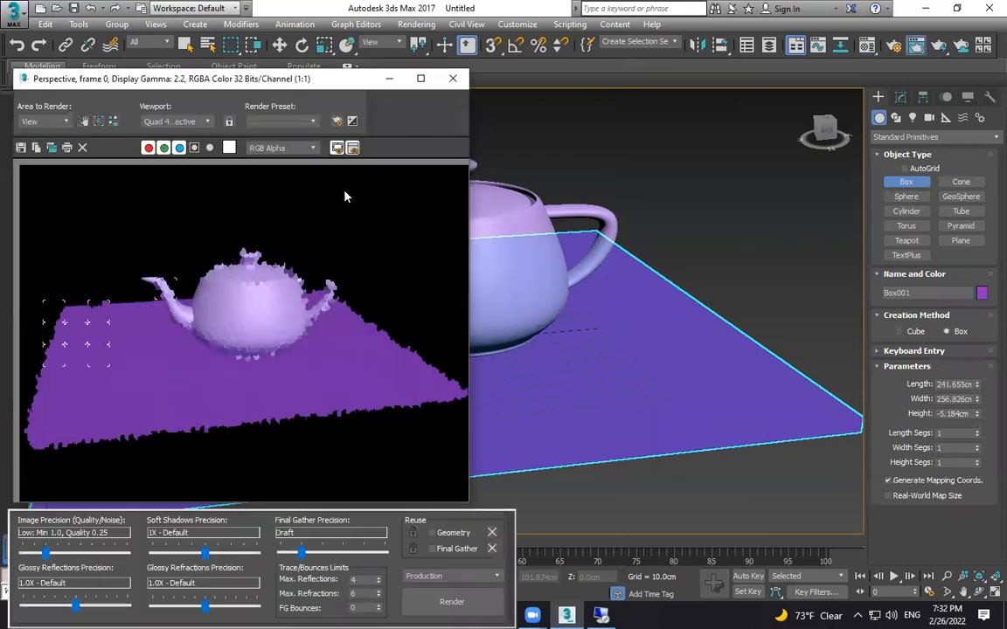
{"action": "left_click", "coordinate": [453, 77]}
Assign the Scanline Renderer in Render Setup and render the perspective view for comparison
{"action": "key", "text": "F10"}
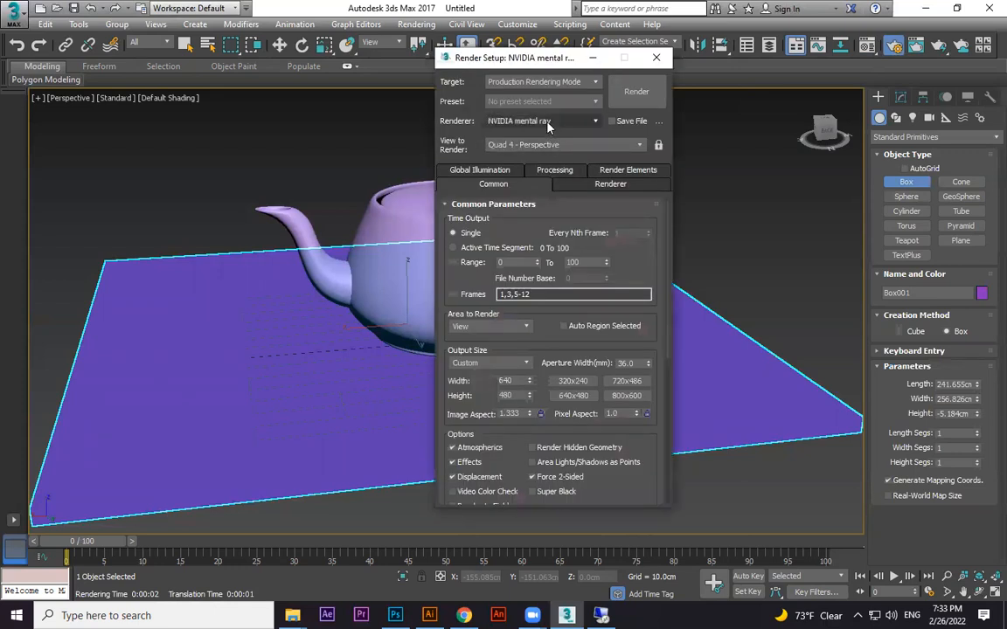
{"action": "left_click", "coordinate": [540, 121]}
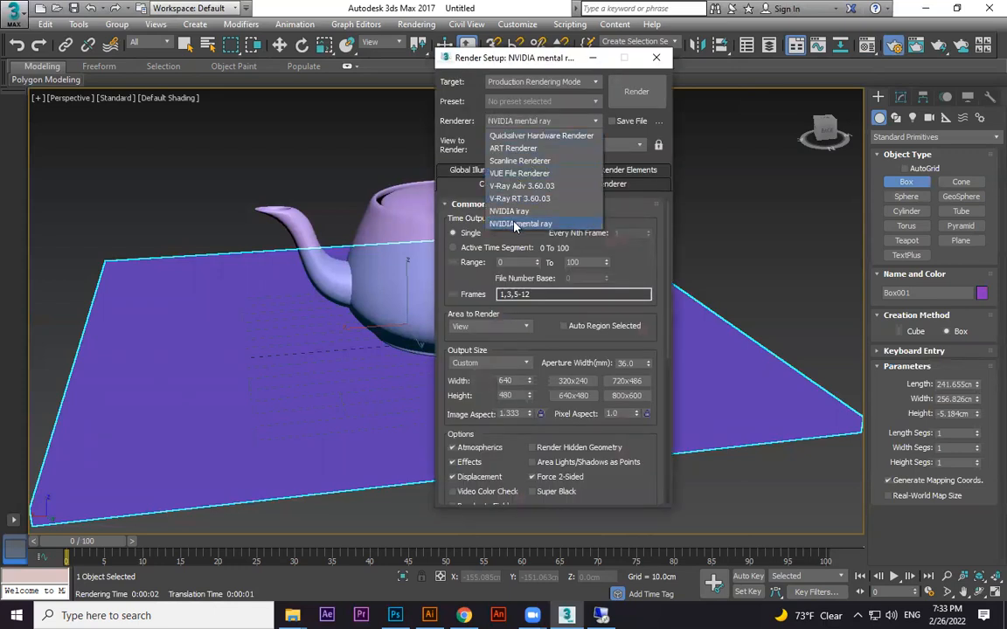
{"action": "left_click", "coordinate": [520, 161]}
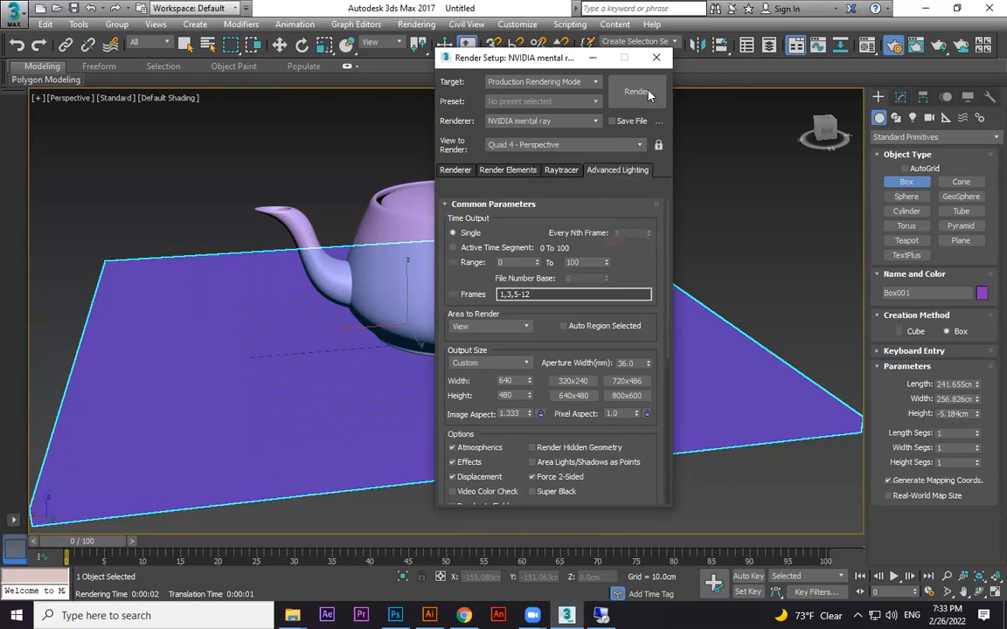
{"action": "key", "text": "shift+q"}
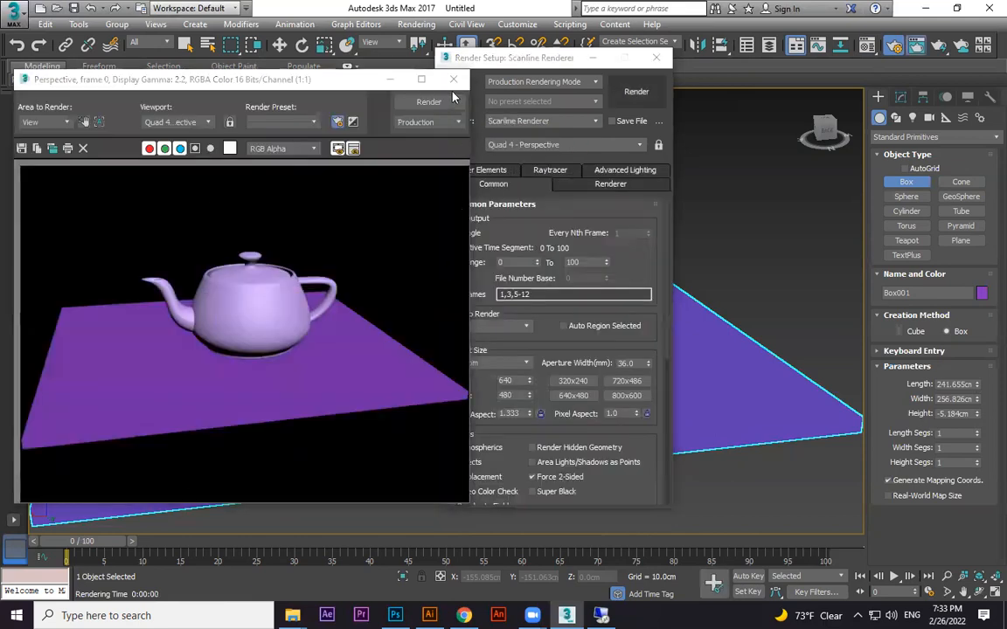
{"action": "left_click", "coordinate": [453, 80]}
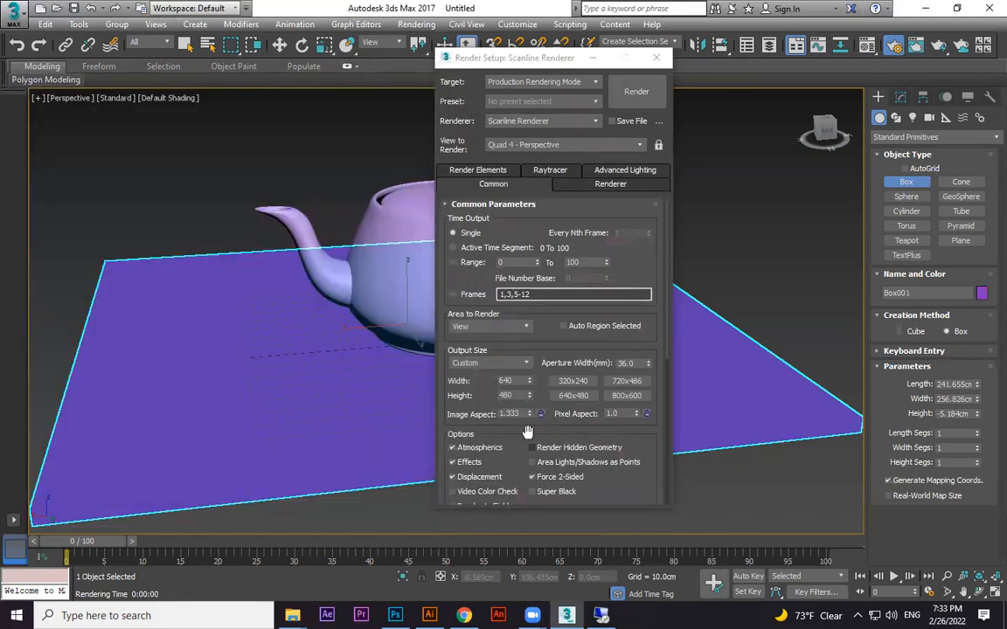
{"action": "left_click", "coordinate": [502, 363]}
{"action": "left_click", "coordinate": [475, 306]}
{"action": "left_click", "coordinate": [656, 57]}
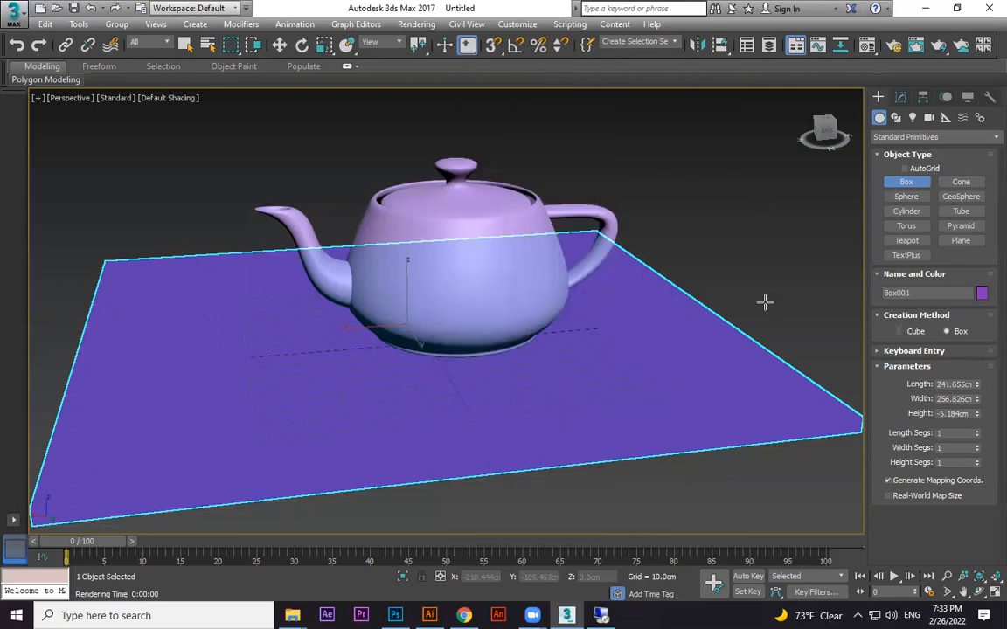
Set the render output size to HDTV (video) at 1280x720 and render the perspective view
{"action": "key", "text": "F10"}
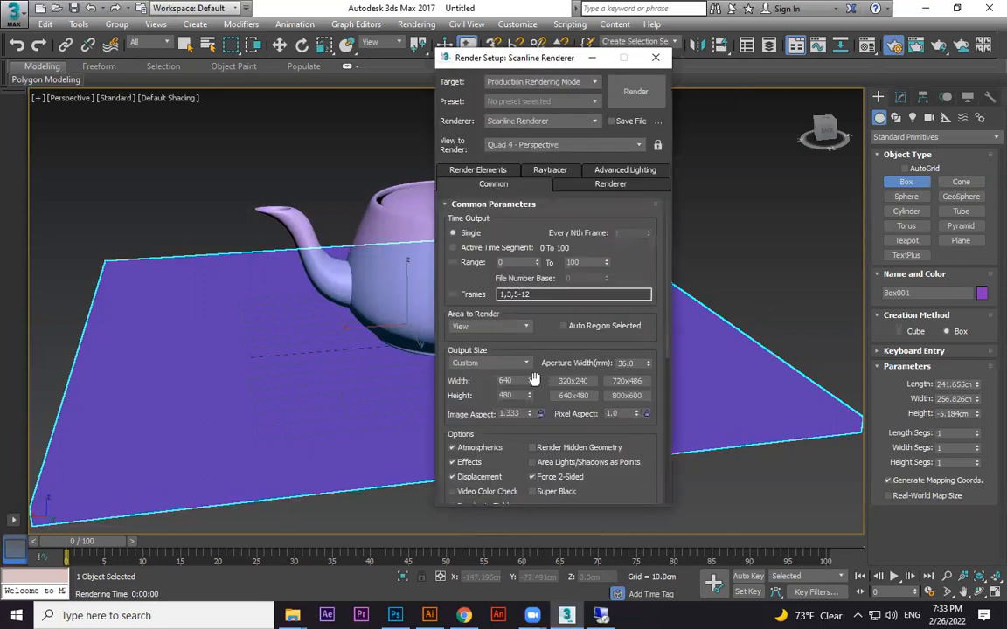
{"action": "left_click", "coordinate": [502, 364]}
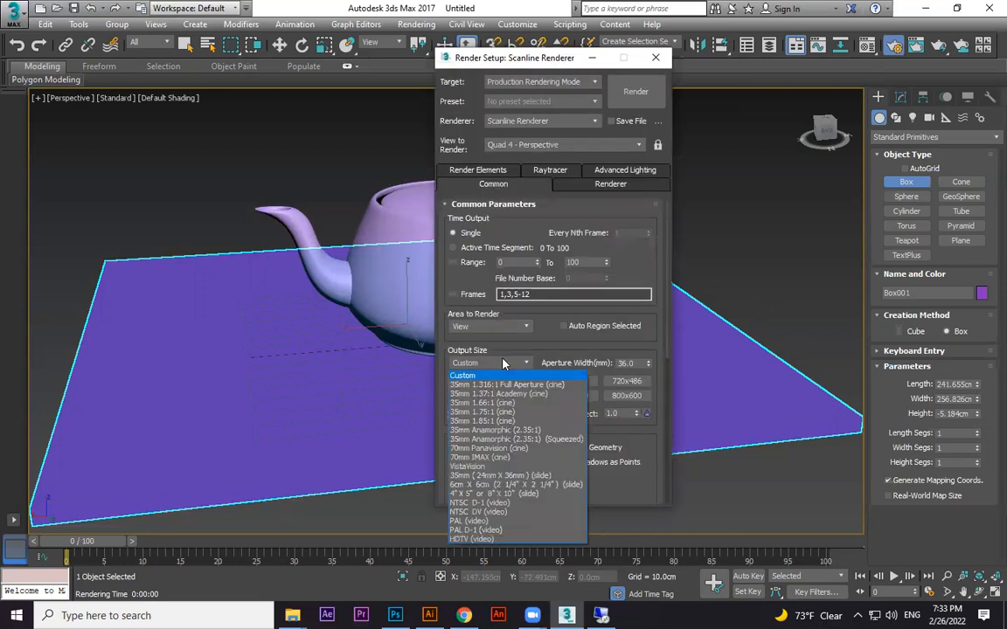
{"action": "left_click", "coordinate": [495, 539]}
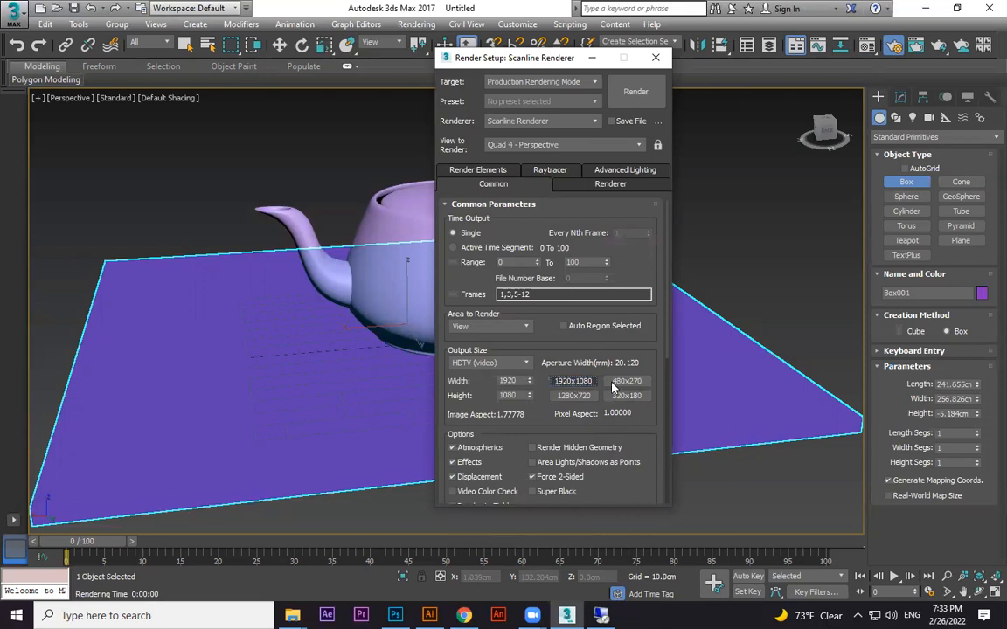
{"action": "left_click", "coordinate": [574, 395]}
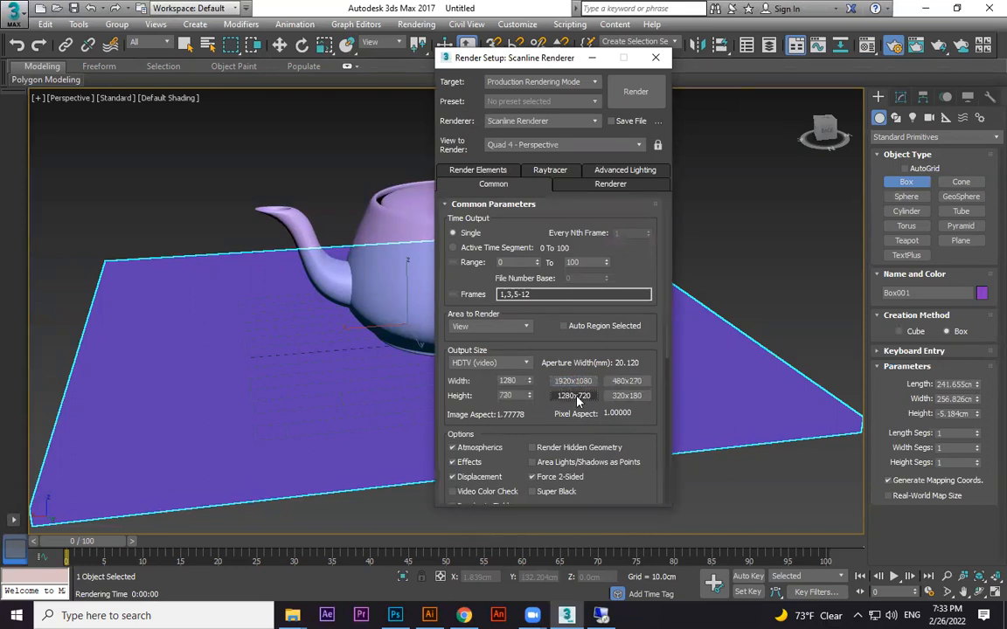
{"action": "left_click", "coordinate": [625, 92]}
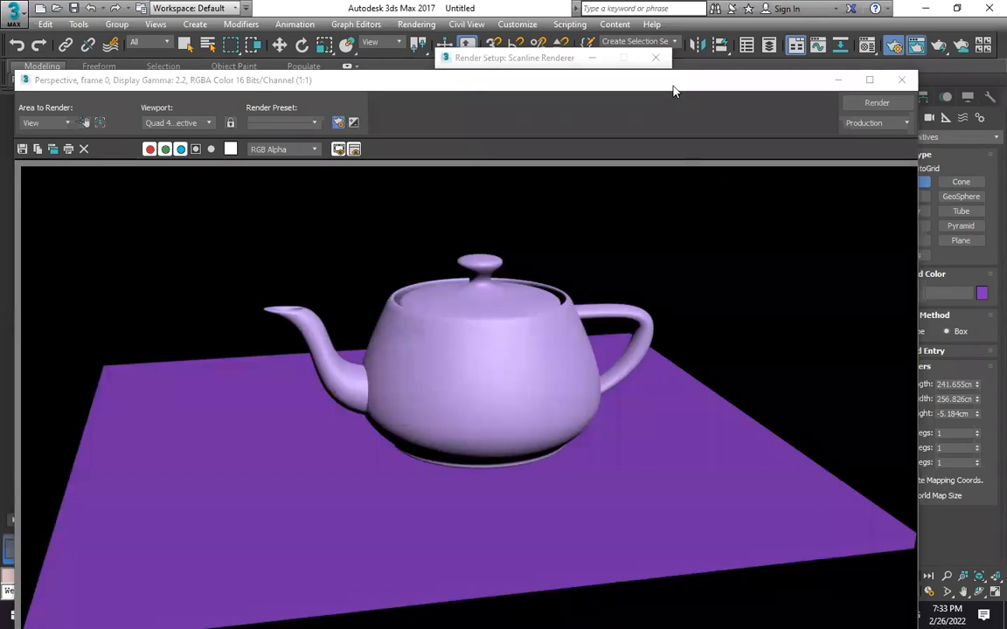
{"action": "left_click_drag", "start_coordinate": [673, 88], "coordinate": [717, 19]}
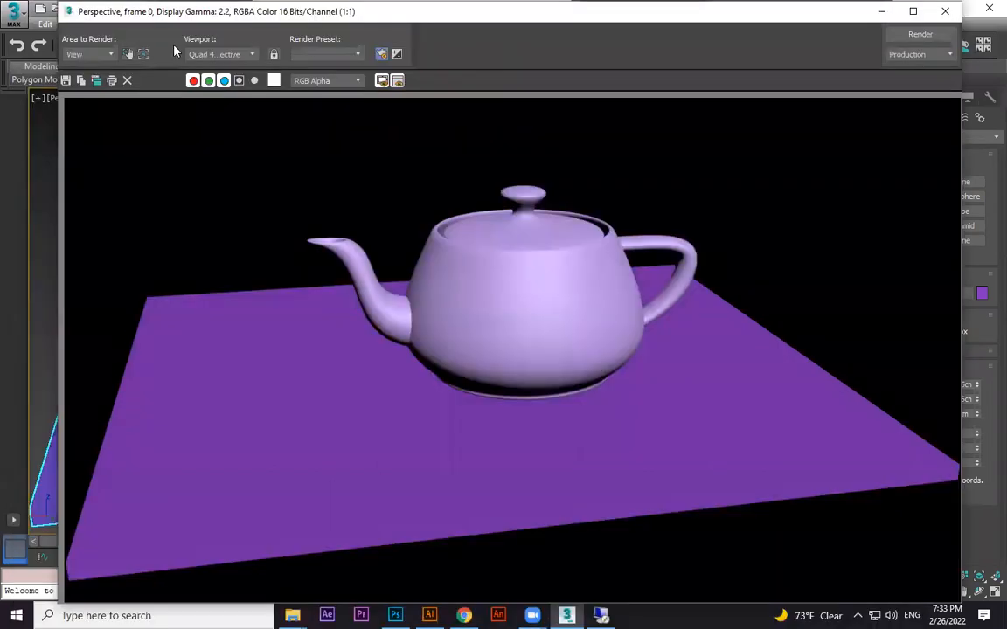
Save the rendered image to the Desktop as a PNG named test, with RGB 48 bit colour and alpha channel
{"action": "left_click", "coordinate": [68, 81]}
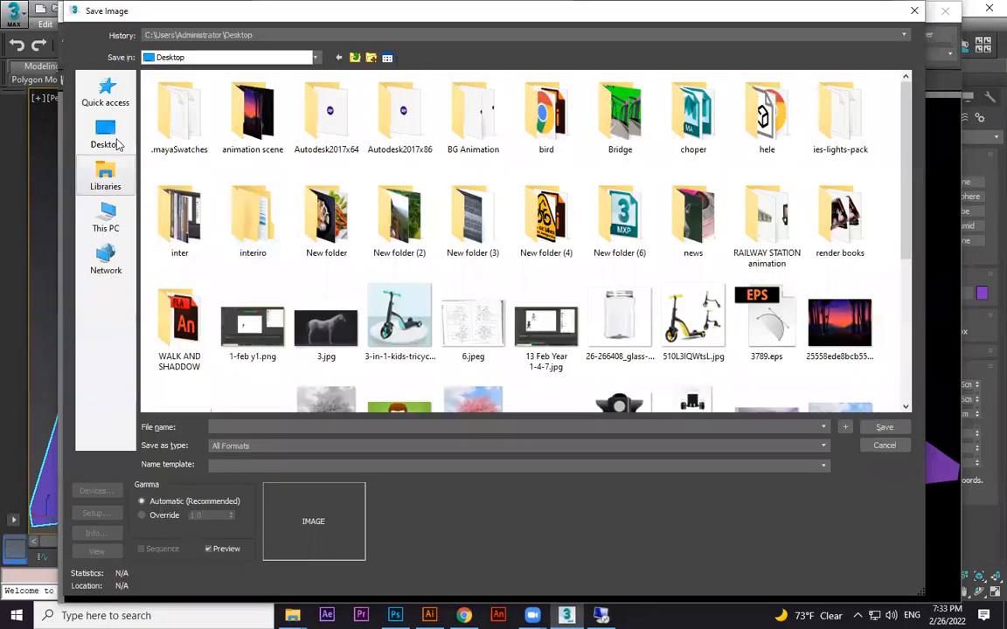
{"action": "left_click", "coordinate": [116, 143]}
{"action": "left_click", "coordinate": [273, 427]}
{"action": "type", "text": "fr"}
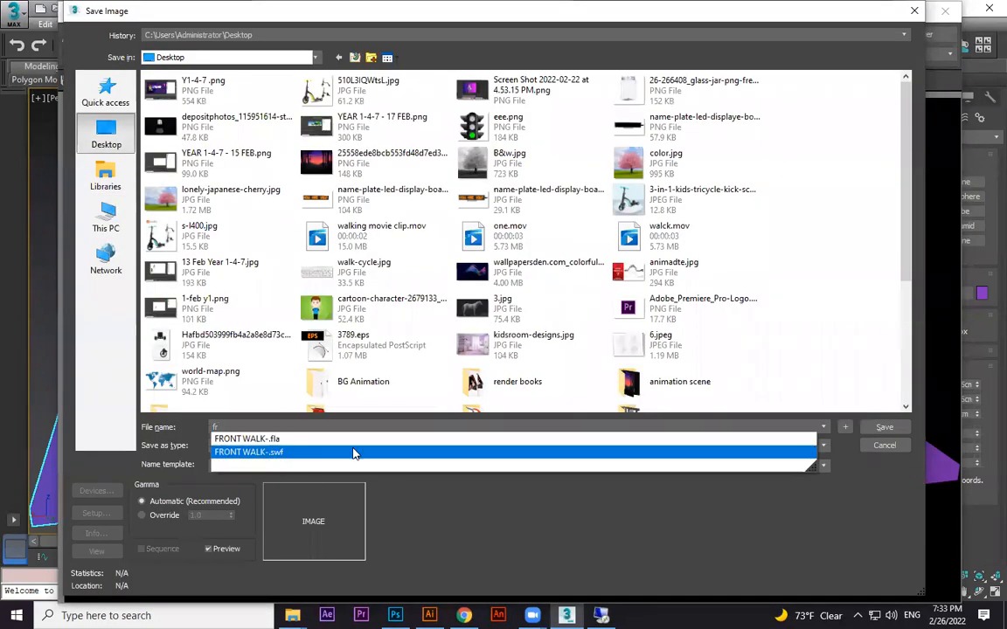
{"action": "key", "text": "BackSpace"}
{"action": "key", "text": "BackSpace"}
{"action": "type", "text": "test"}
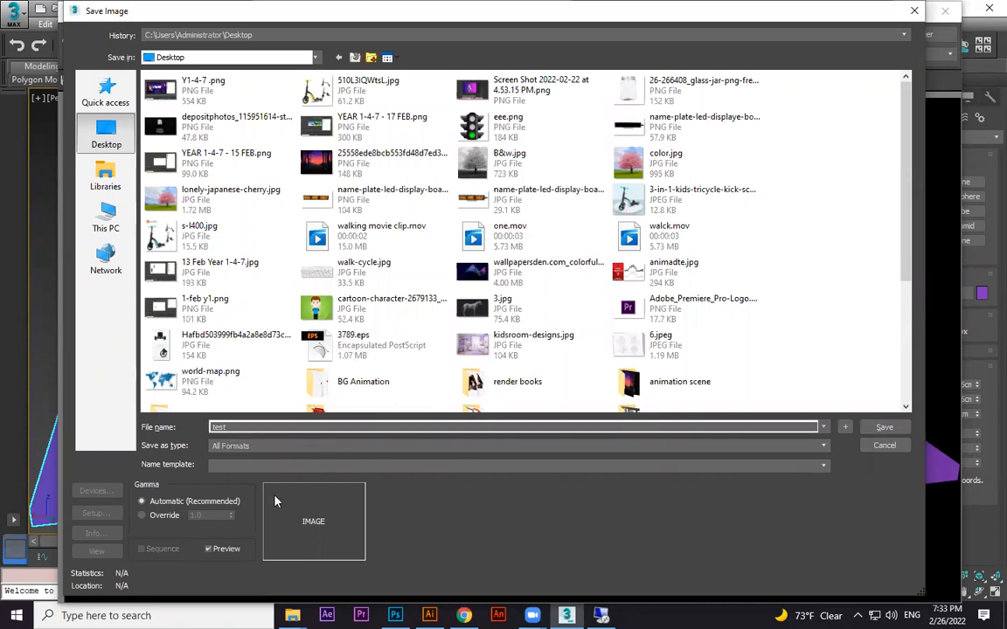
{"action": "left_click", "coordinate": [246, 445]}
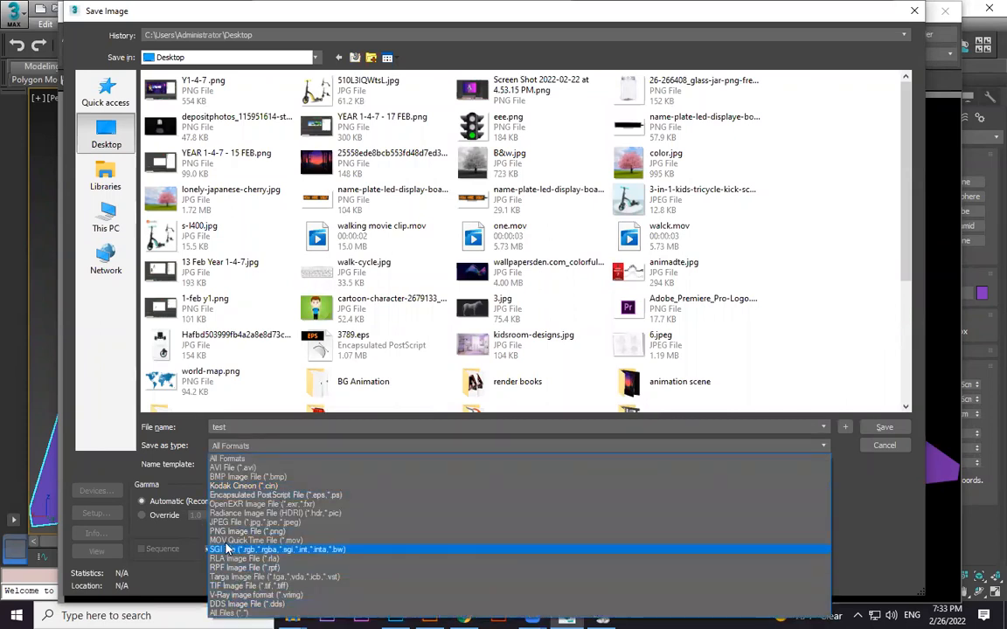
{"action": "left_click", "coordinate": [260, 448]}
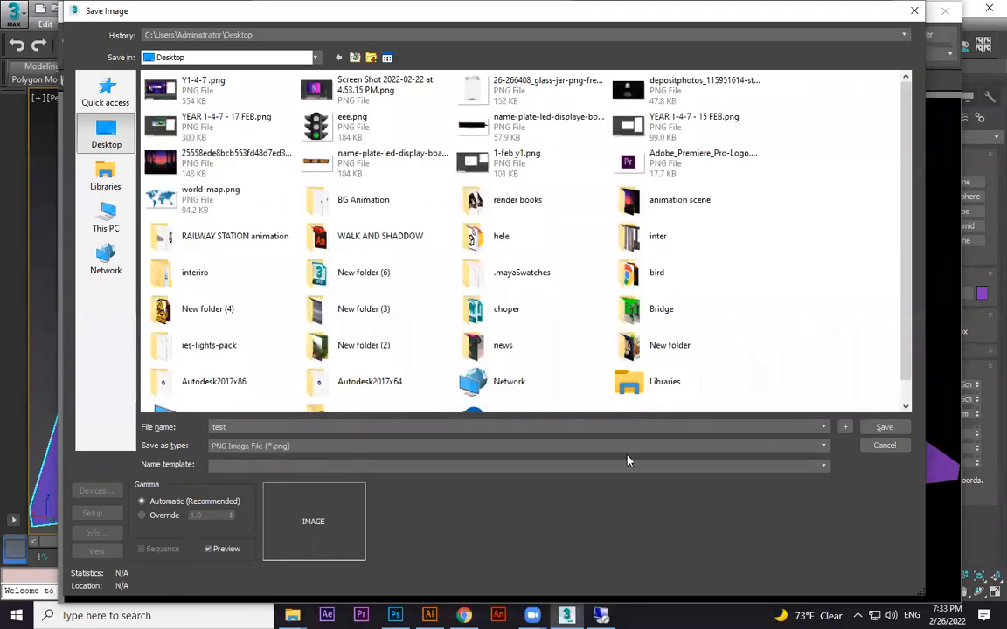
{"action": "left_click", "coordinate": [885, 427]}
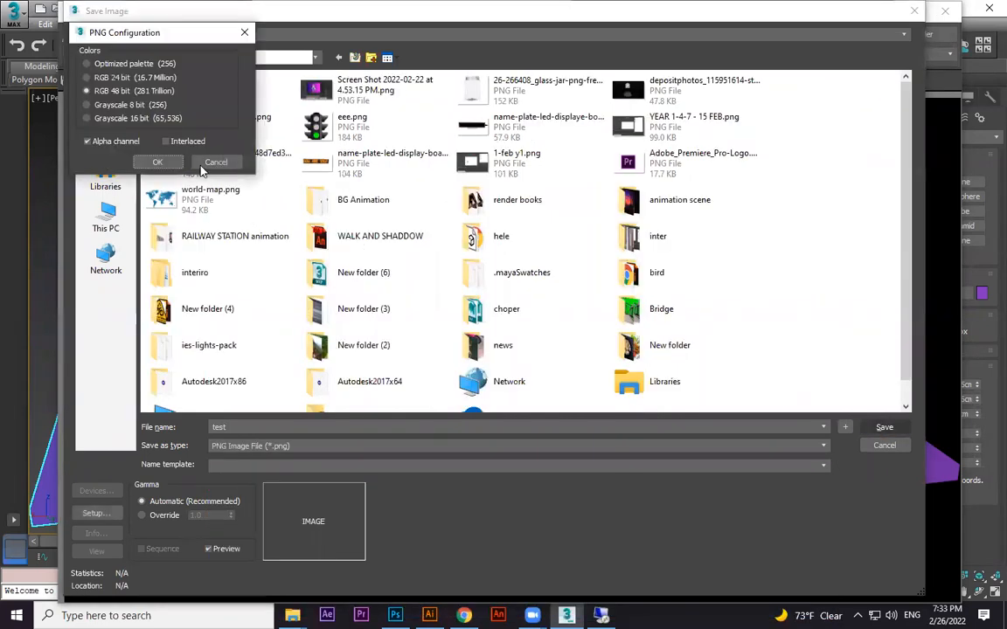
{"action": "left_click", "coordinate": [156, 160]}
{"action": "left_click", "coordinate": [944, 15]}
View the saved test.png from the Windows desktop in the Photos app and close it
{"action": "key", "text": "super+d"}
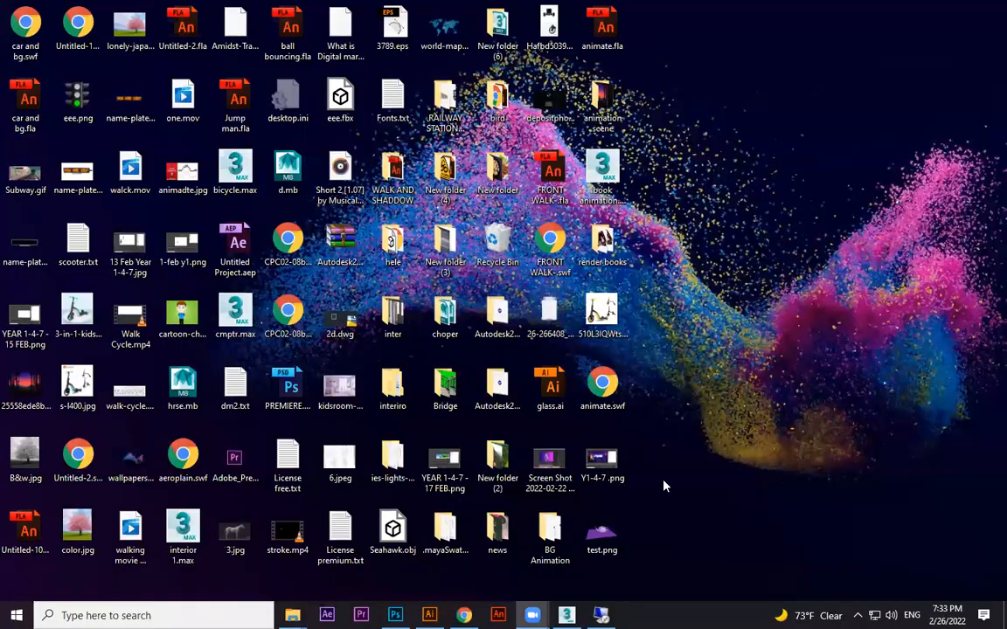
{"action": "double_click", "coordinate": [603, 534]}
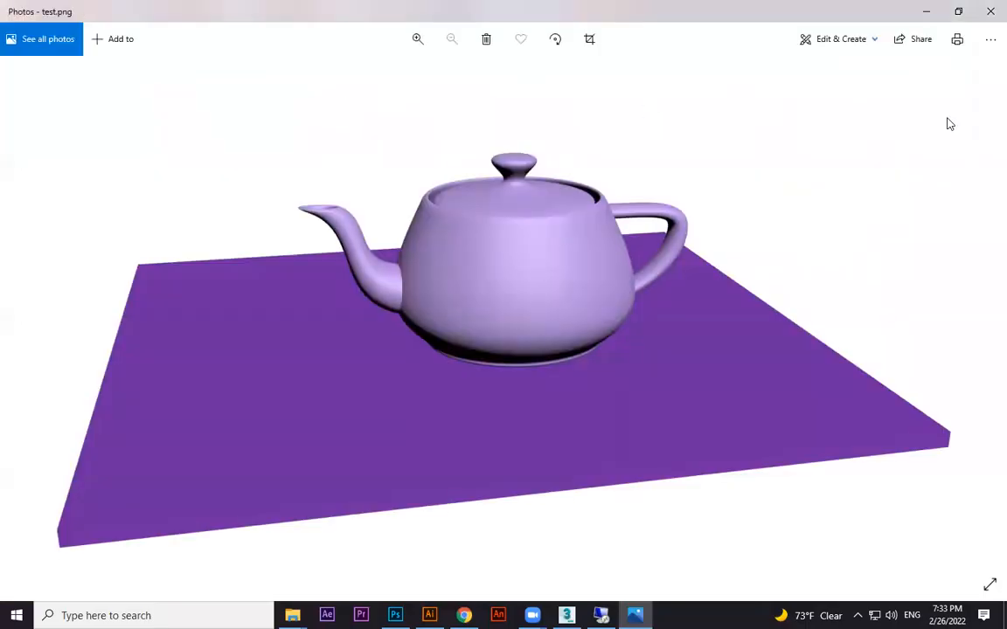
{"action": "left_click", "coordinate": [990, 11]}
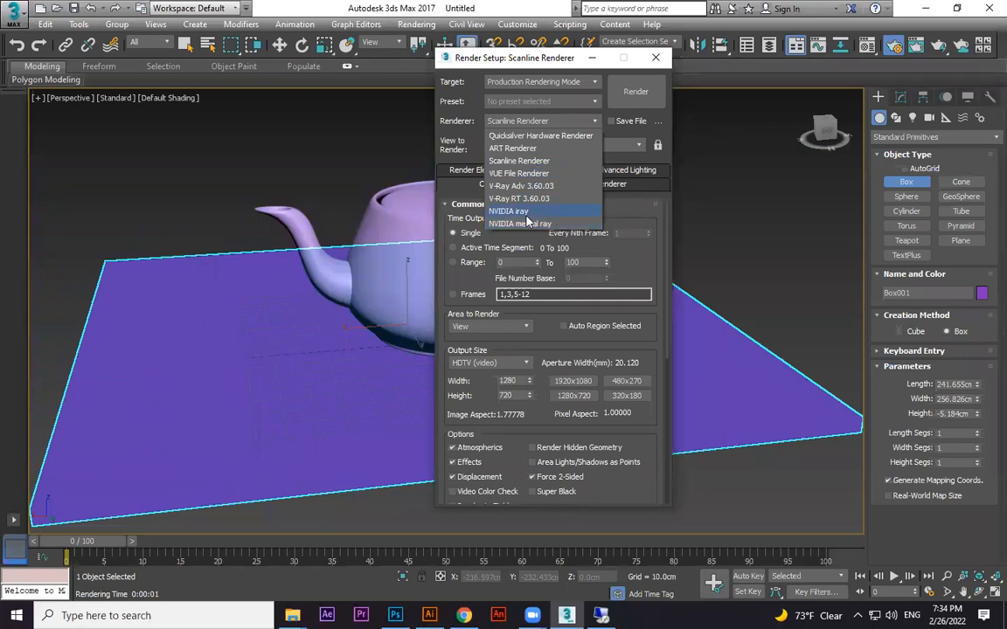
Assign NVIDIA mental ray as the renderer and render the perspective view of the teapot
{"action": "left_click", "coordinate": [524, 224]}
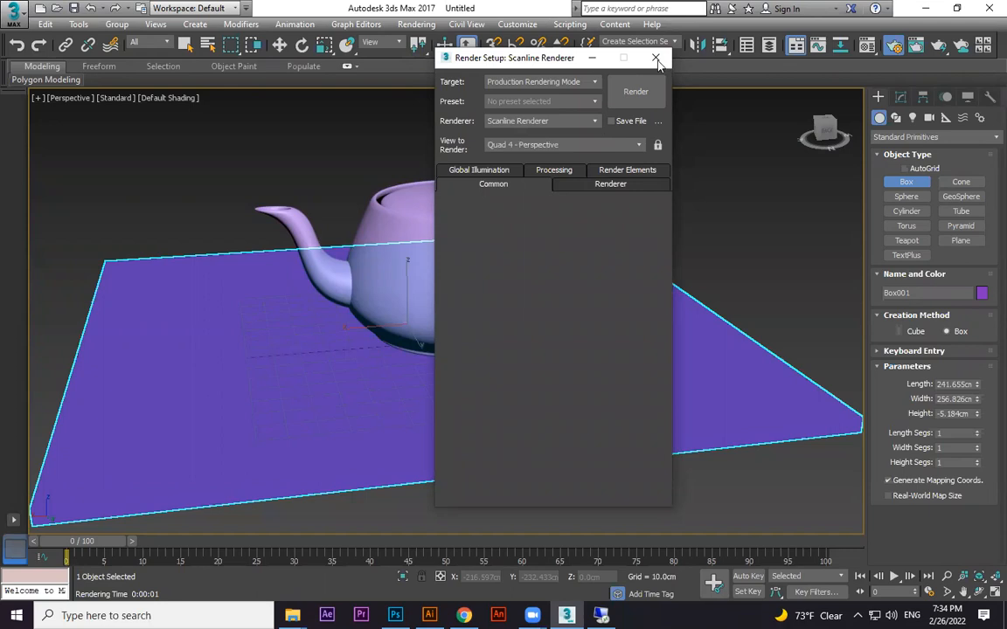
{"action": "left_click", "coordinate": [657, 61]}
{"action": "key", "text": "w"}
{"action": "middle_click_drag", "start_coordinate": [629, 214], "coordinate": [672, 281]}
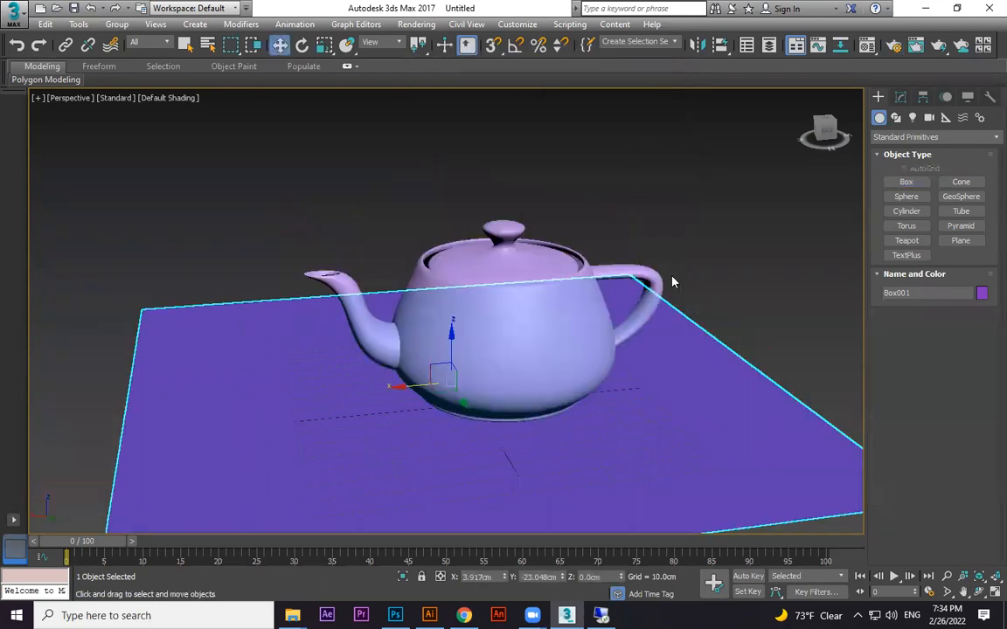
{"action": "key", "text": "shift+q"}
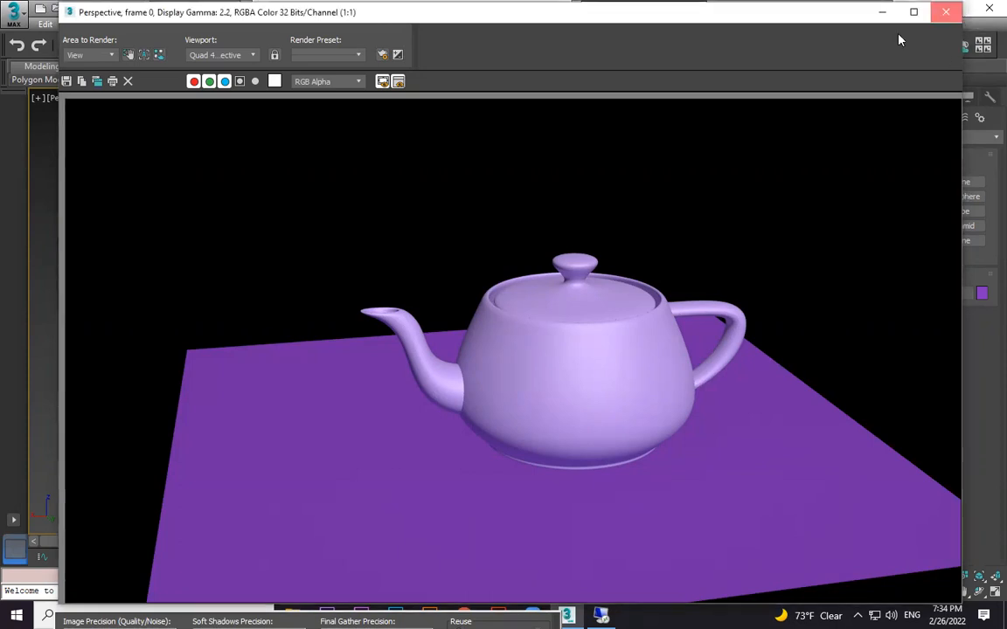
{"action": "left_click", "coordinate": [955, 12]}
Reduce the render output size to 480x270 and render the perspective view again
{"action": "key", "text": "F10"}
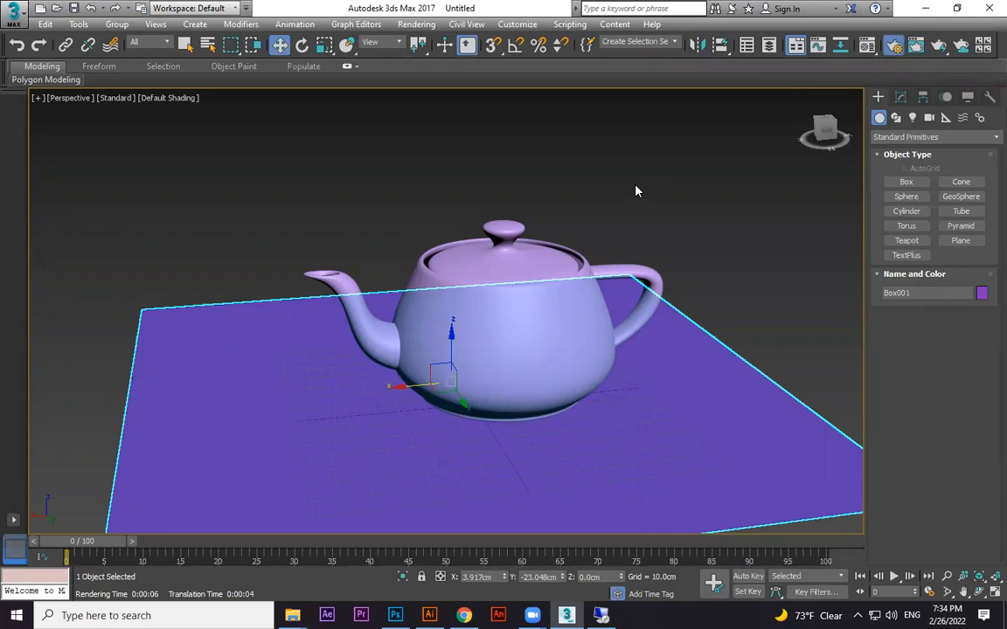
{"action": "key", "text": "F10"}
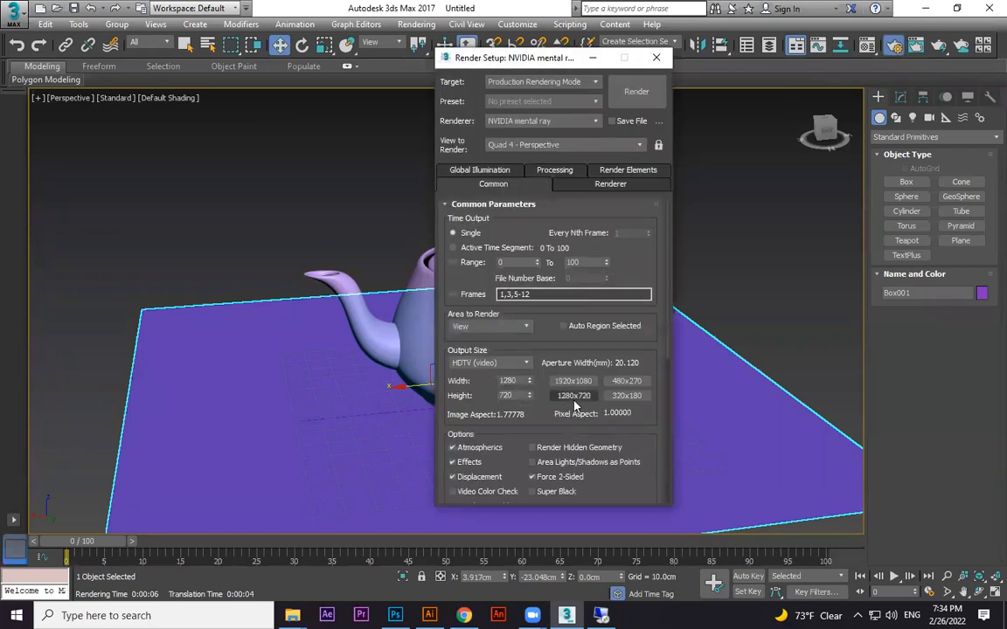
{"action": "left_click", "coordinate": [626, 381]}
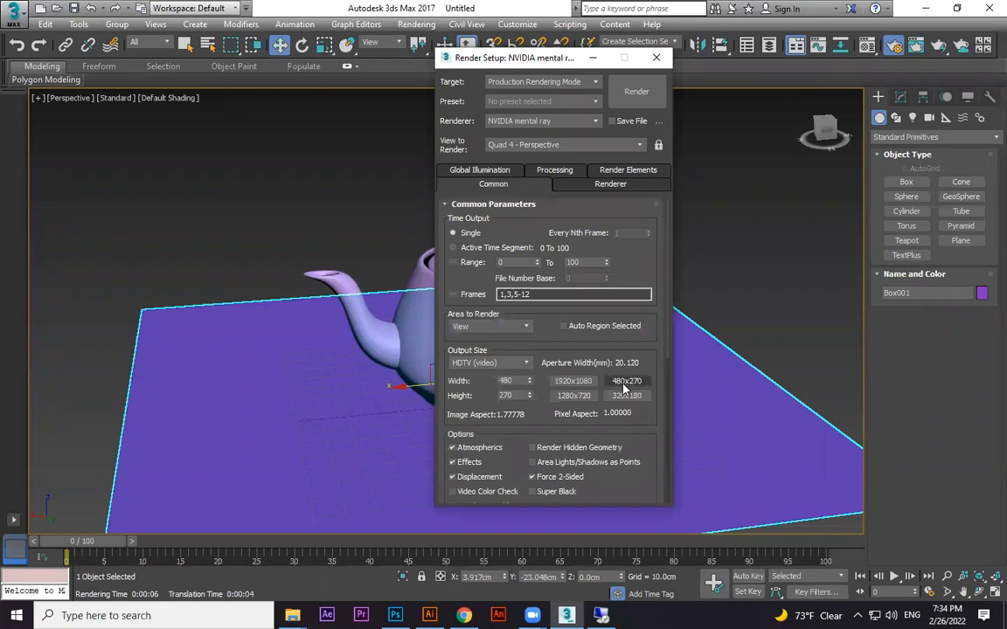
{"action": "left_click", "coordinate": [637, 90]}
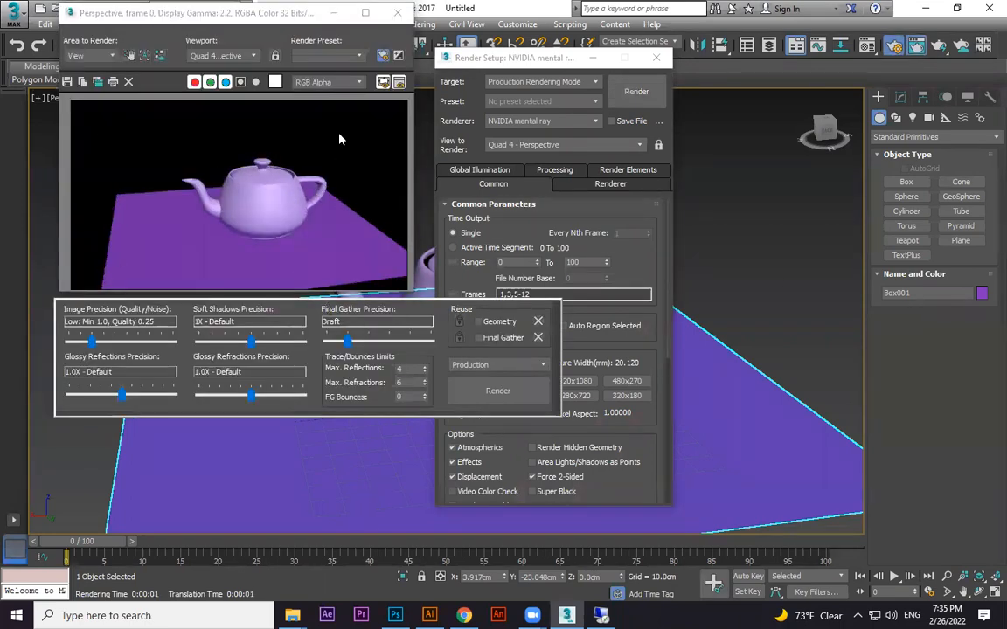
{"action": "left_click", "coordinate": [397, 13]}
{"action": "left_click", "coordinate": [653, 61]}
Check in Render Setup that NVIDIA mental ray is the assigned renderer, keeping it selected
{"action": "middle_click_drag", "start_coordinate": [724, 253], "coordinate": [632, 262]}
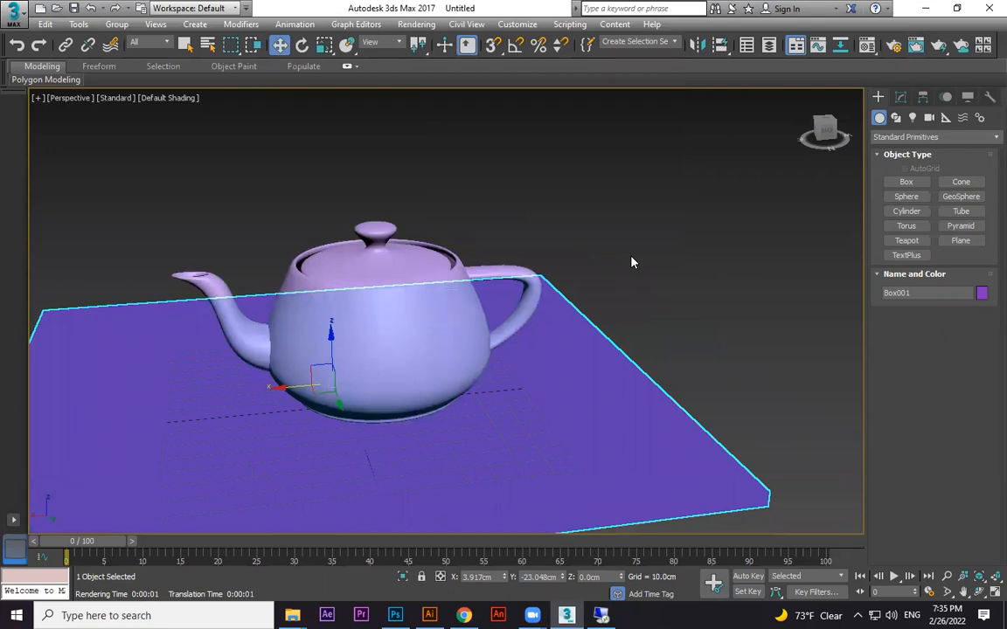
{"action": "key", "text": "F10"}
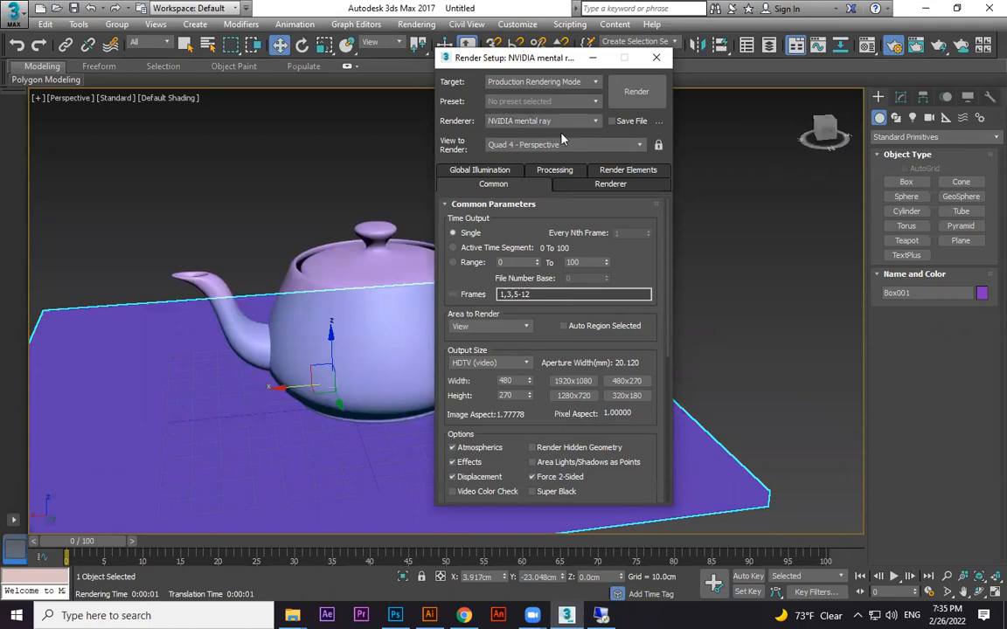
{"action": "left_click", "coordinate": [554, 124]}
{"action": "left_click", "coordinate": [524, 222]}
{"action": "key", "text": "F10"}
{"action": "mouse_move", "coordinate": [649, 252]}
{"action": "middle_mouse_down", "text": "alt"}
{"action": "mouse_move", "coordinate": [665, 264]}
{"action": "mouse_move", "coordinate": [640, 253]}
{"action": "middle_mouse_up", "text": "alt"}
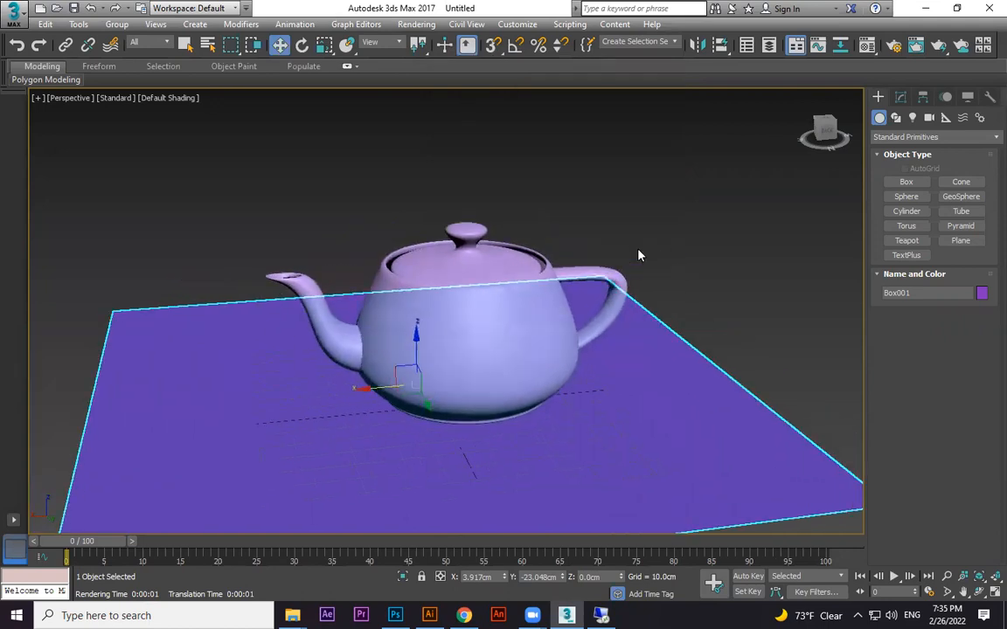
Change the second sample slot to an Autodesk Metallic Paint material and assign it to the teapot
{"action": "key", "text": "m"}
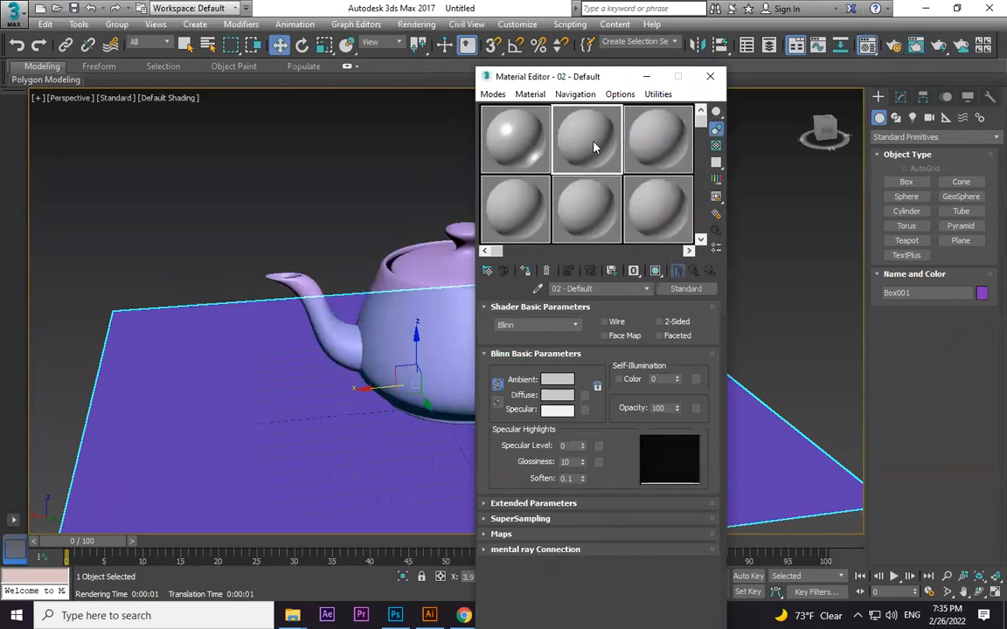
{"action": "left_click", "coordinate": [695, 289]}
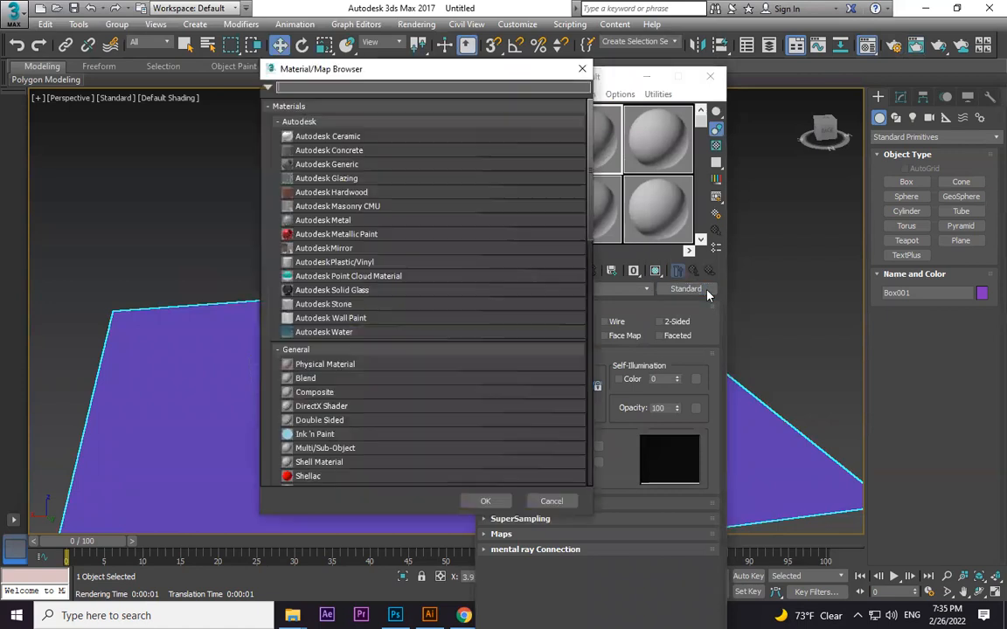
{"action": "double_click", "coordinate": [346, 234]}
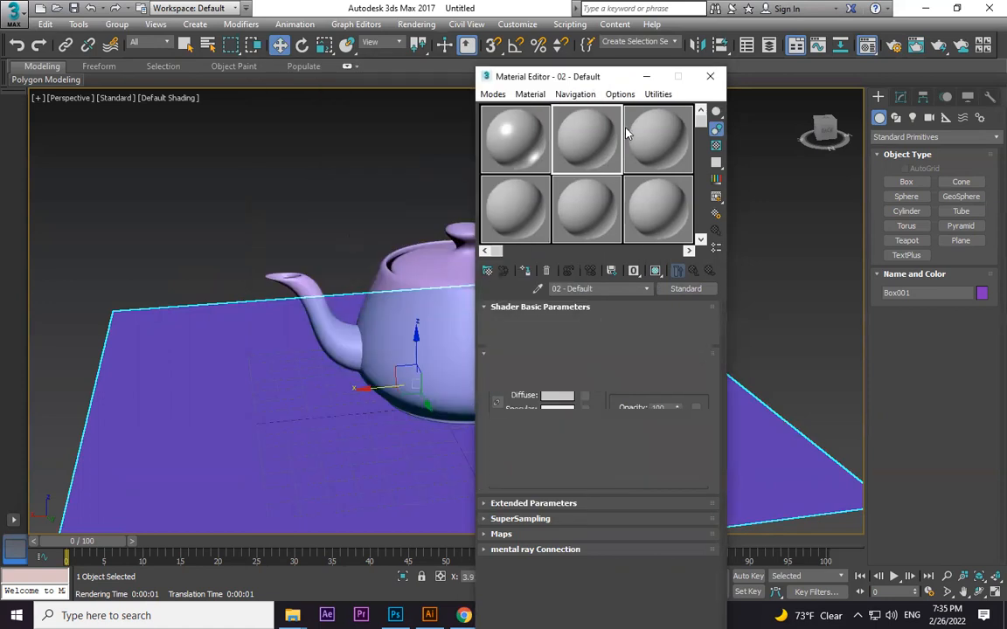
{"action": "left_click_drag", "start_coordinate": [535, 75], "coordinate": [741, 60]}
{"action": "mouse_move", "coordinate": [792, 122]}
{"action": "left_mouse_down"}
{"action": "mouse_move", "coordinate": [494, 282]}
{"action": "mouse_move", "coordinate": [507, 285]}
{"action": "left_mouse_up"}
Render a closer perspective view of the metallic paint teapot and close the rendered image
{"action": "scroll", "coordinate": [507, 286], "scroll_direction": "up", "scroll_amount": 5}
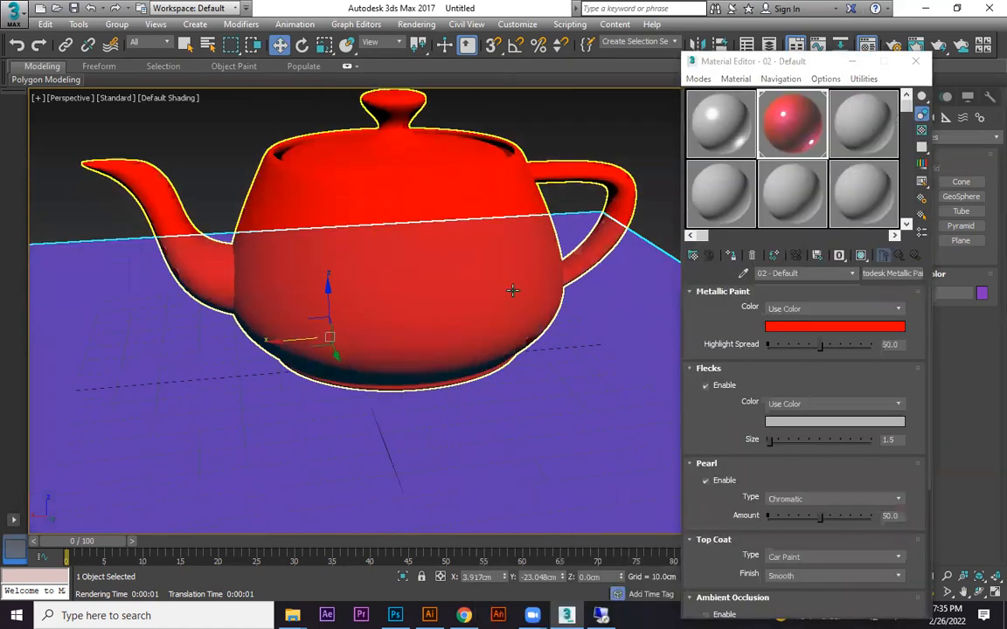
{"action": "scroll", "coordinate": [538, 336], "scroll_direction": "up", "scroll_amount": 3}
{"action": "key", "text": "shift+q"}
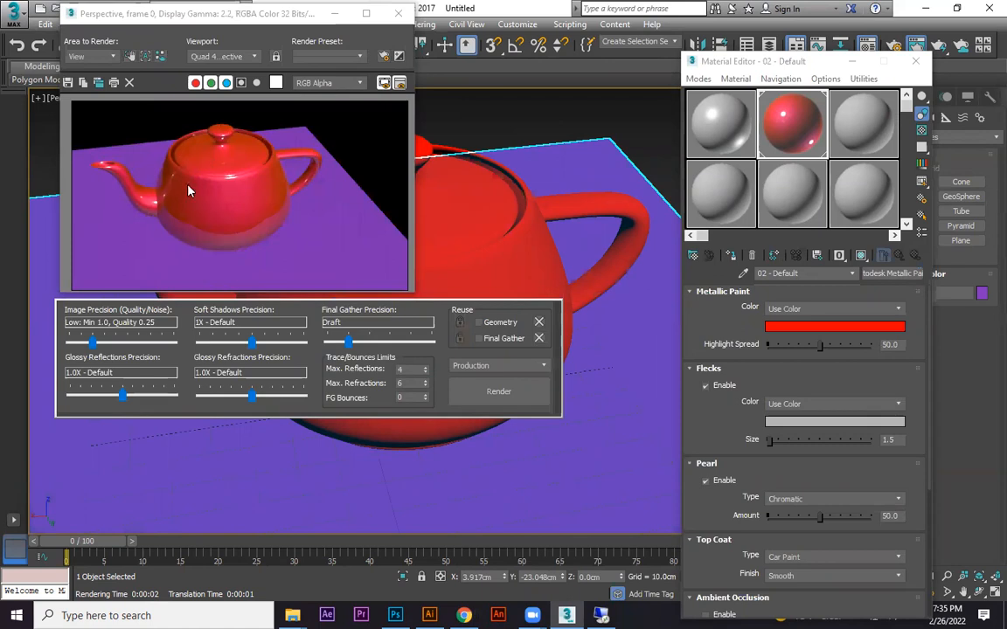
{"action": "left_click", "coordinate": [398, 16]}
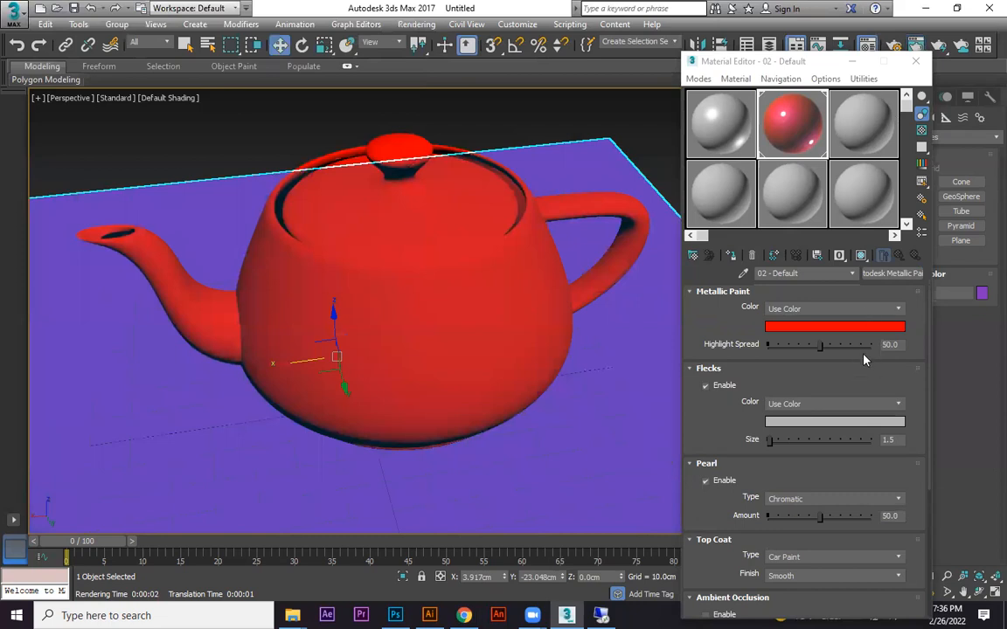
Raise the metallic paint's Highlight Spread to about 67
{"action": "mouse_move", "coordinate": [820, 344]}
{"action": "left_mouse_down"}
{"action": "mouse_move", "coordinate": [830, 344]}
{"action": "mouse_move", "coordinate": [798, 344]}
{"action": "mouse_move", "coordinate": [855, 345]}
{"action": "mouse_move", "coordinate": [836, 345]}
{"action": "left_mouse_up"}
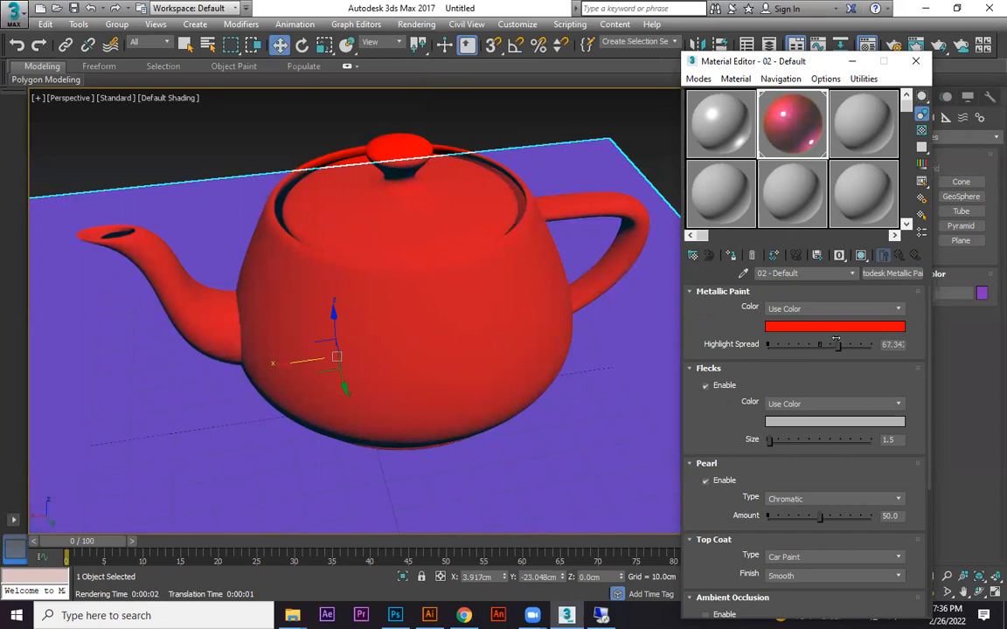
{"action": "mouse_move", "coordinate": [770, 439]}
{"action": "left_mouse_down"}
{"action": "mouse_move", "coordinate": [838, 439]}
{"action": "mouse_move", "coordinate": [771, 427]}
{"action": "left_mouse_up"}
Make the third sample slot Autodesk Solid Glass, assign it to the teapot, and render the perspective view
{"action": "left_click", "coordinate": [846, 133]}
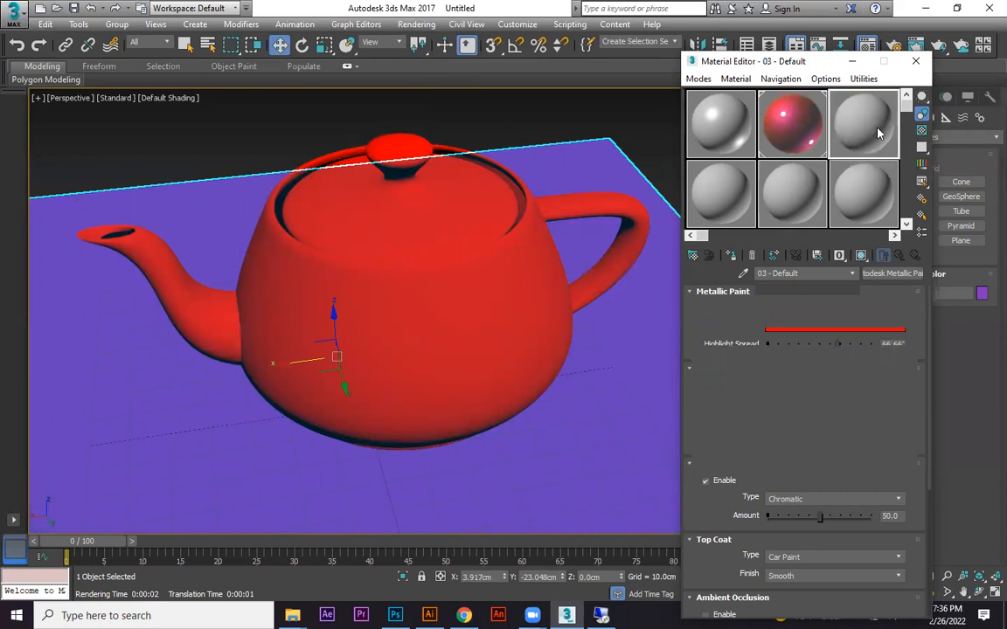
{"action": "left_click", "coordinate": [891, 272]}
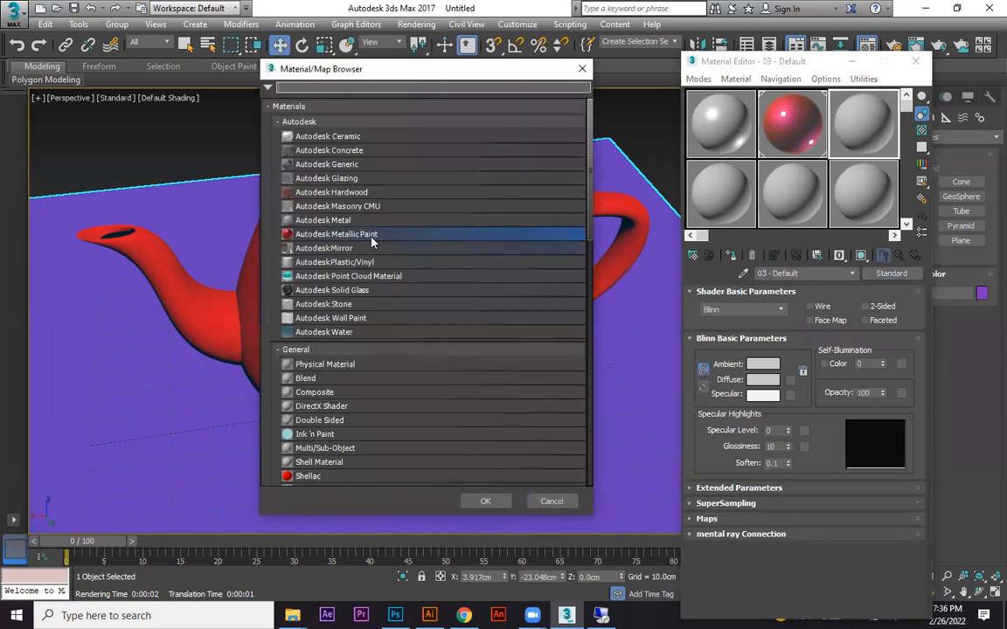
{"action": "double_click", "coordinate": [335, 291]}
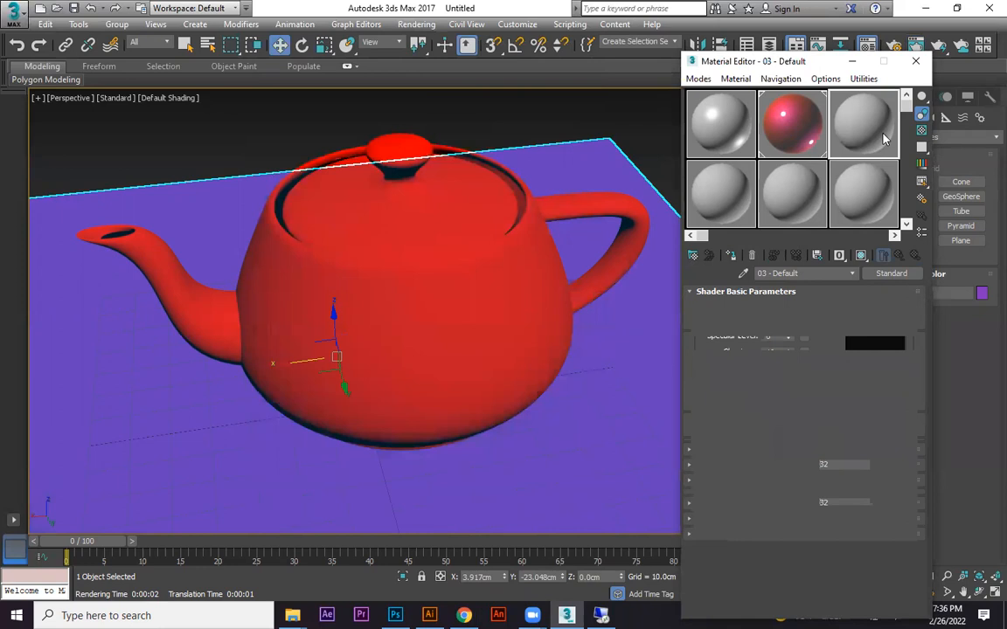
{"action": "left_click_drag", "start_coordinate": [865, 131], "coordinate": [432, 285]}
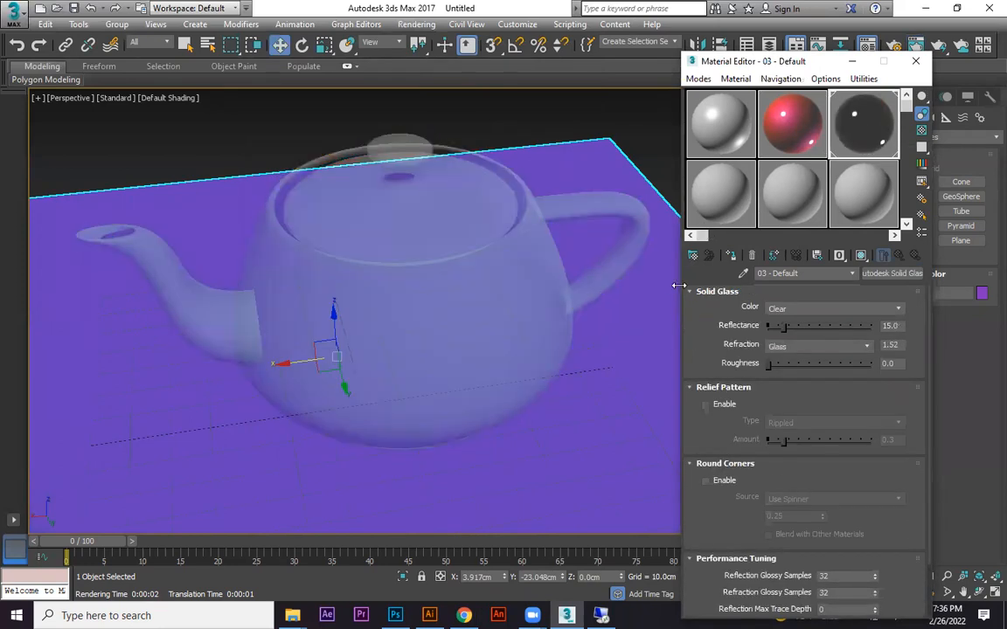
{"action": "key", "text": "shift+q"}
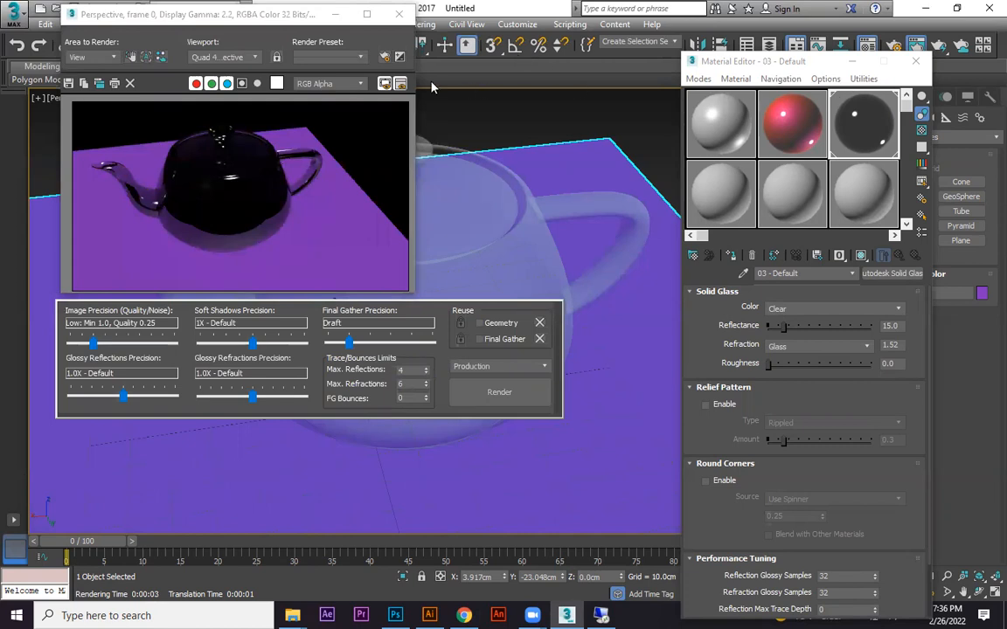
{"action": "left_click", "coordinate": [399, 14]}
Make the fourth sample slot Autodesk Metal, assign it to the teapot and the floor box, and render the view
{"action": "left_click", "coordinate": [723, 204]}
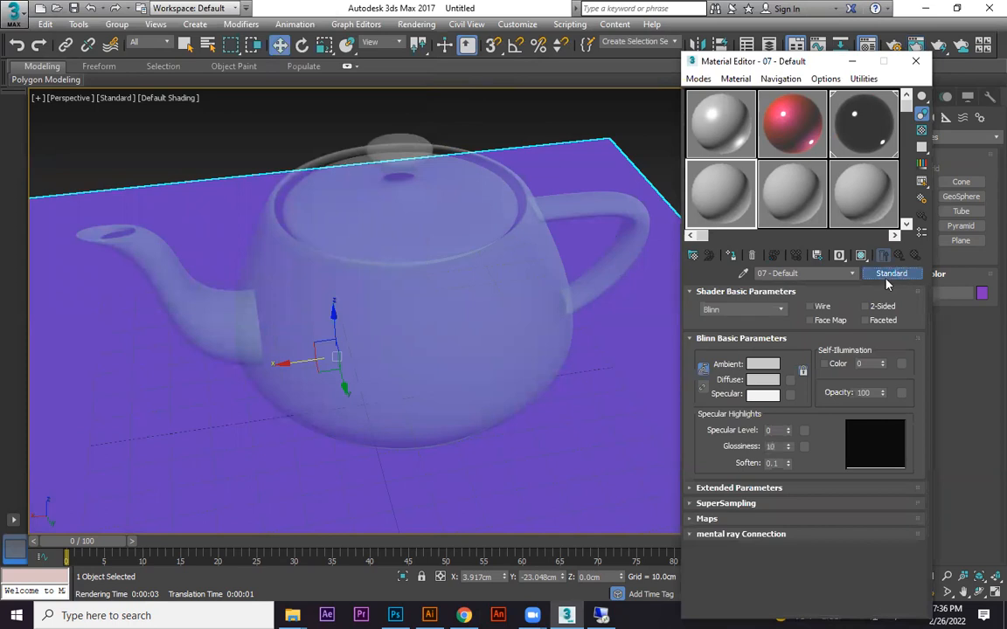
{"action": "left_click", "coordinate": [898, 273]}
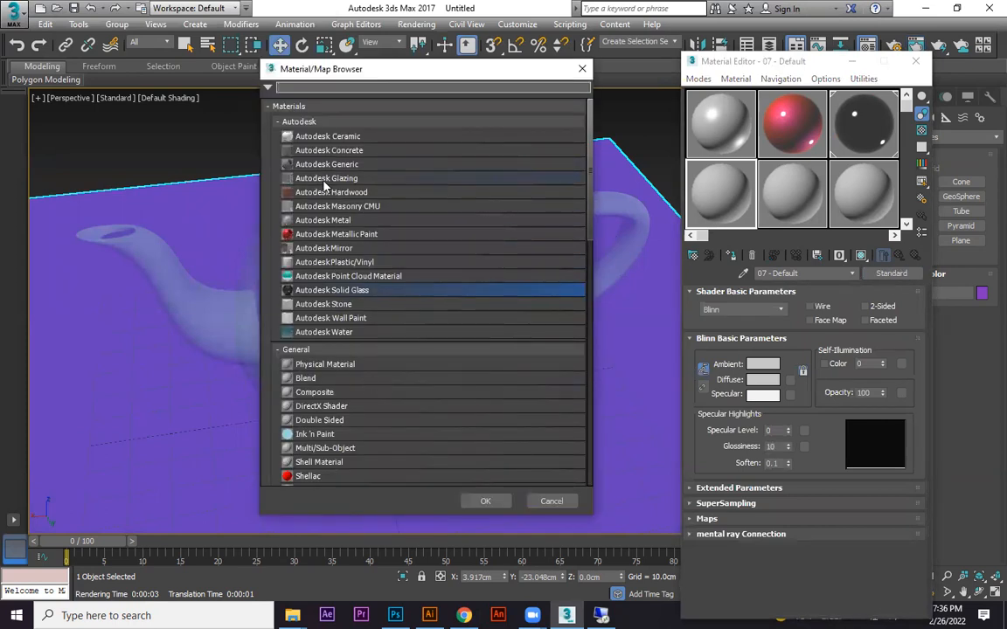
{"action": "scroll", "coordinate": [339, 291], "scroll_direction": "down", "scroll_amount": 2}
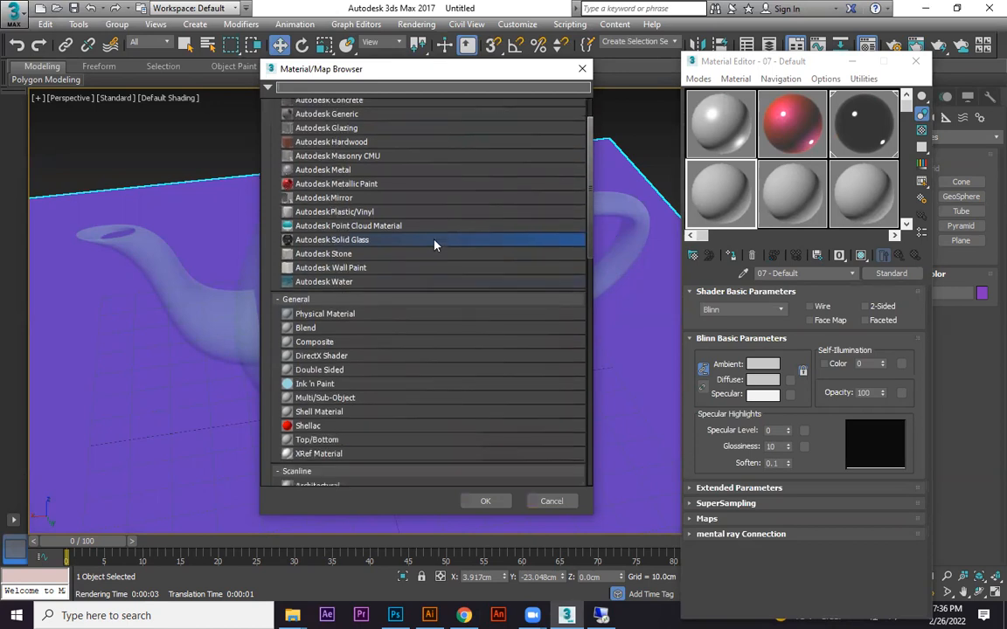
{"action": "scroll", "coordinate": [341, 262], "scroll_direction": "up", "scroll_amount": 2}
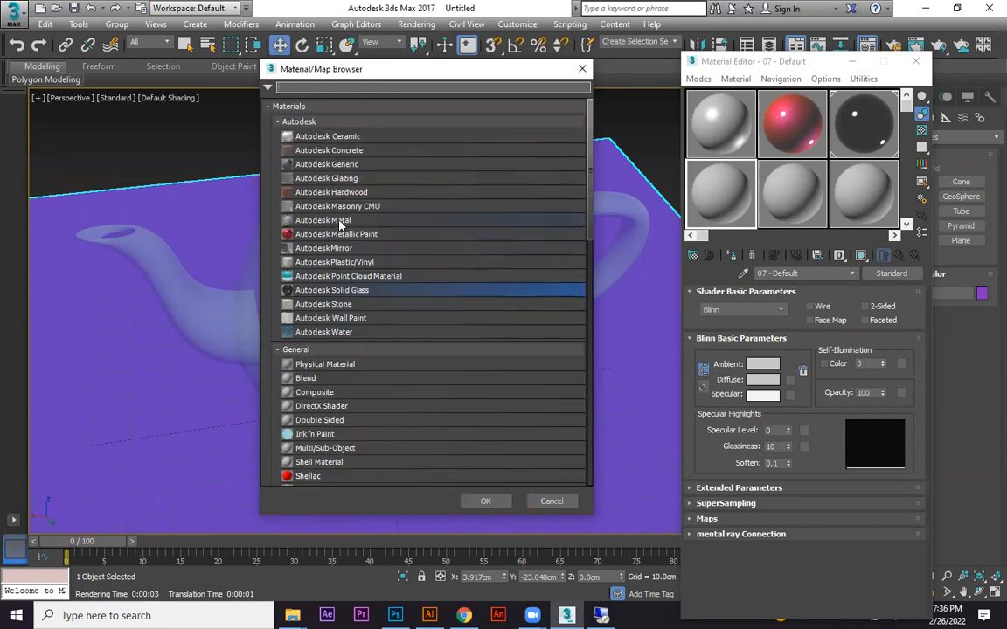
{"action": "double_click", "coordinate": [339, 224]}
{"action": "left_click_drag", "start_coordinate": [716, 199], "coordinate": [461, 283]}
{"action": "left_click_drag", "start_coordinate": [693, 215], "coordinate": [609, 416]}
{"action": "key", "text": "shift+q"}
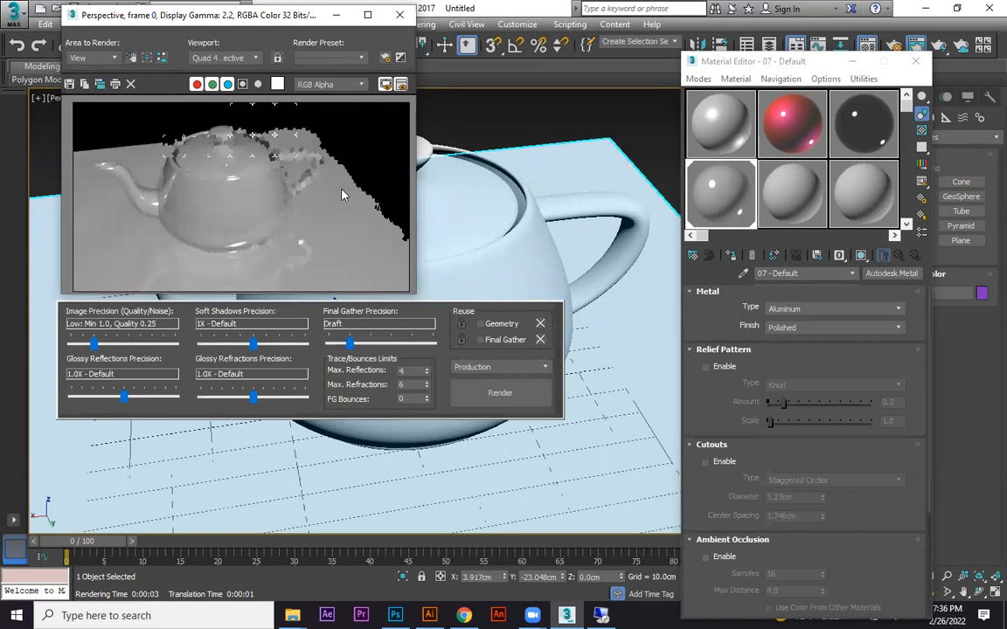
{"action": "left_click", "coordinate": [400, 17]}
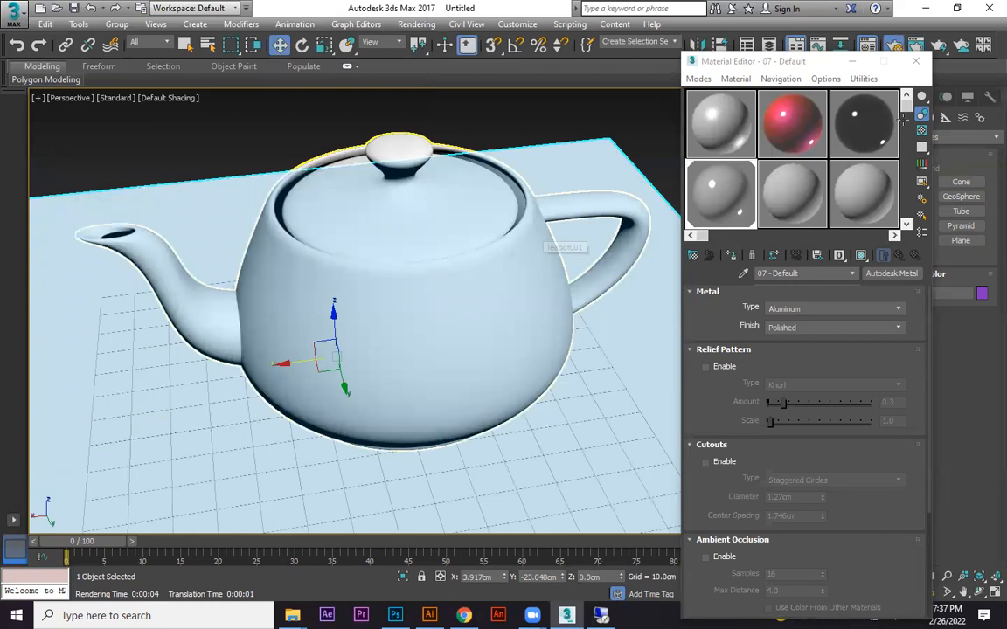
Reassign the red metallic paint to the teapot and render it at 1280x720, inspecting the paint flecks up close
{"action": "key", "text": "F10"}
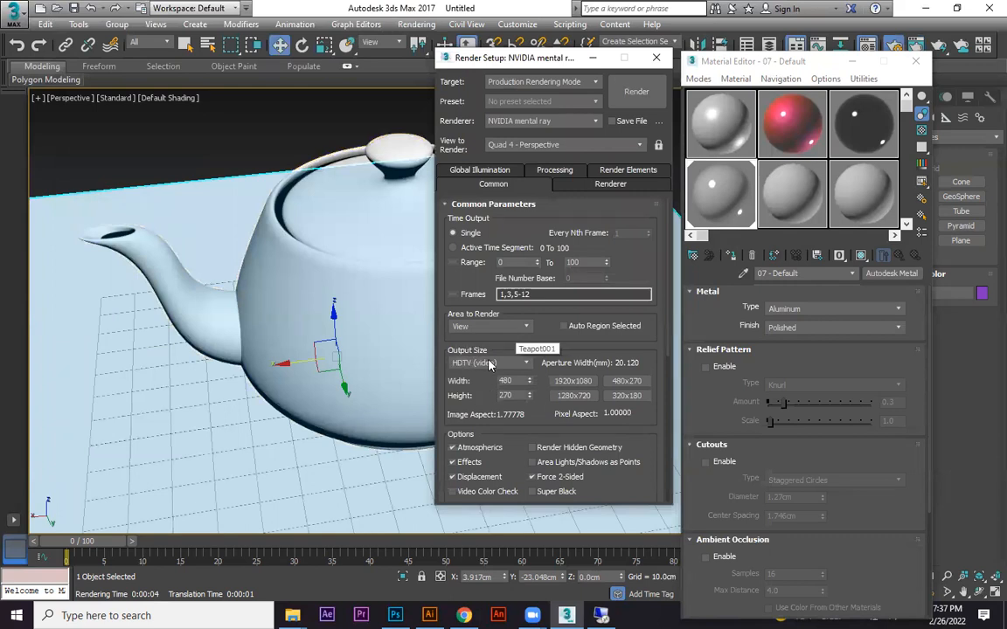
{"action": "left_click", "coordinate": [573, 395]}
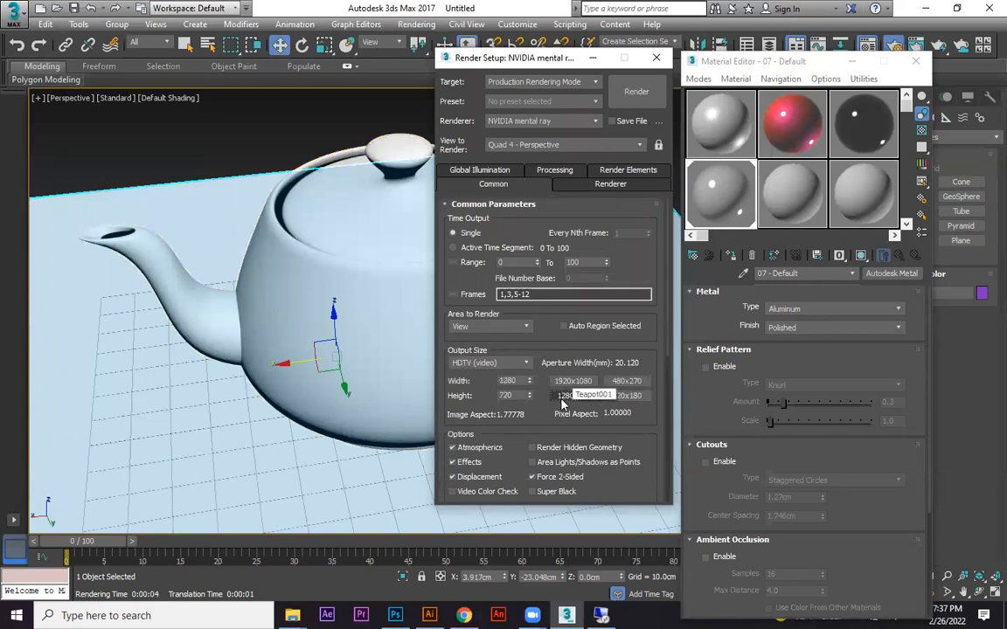
{"action": "left_click_drag", "start_coordinate": [791, 124], "coordinate": [332, 219]}
{"action": "key", "text": "shift+q"}
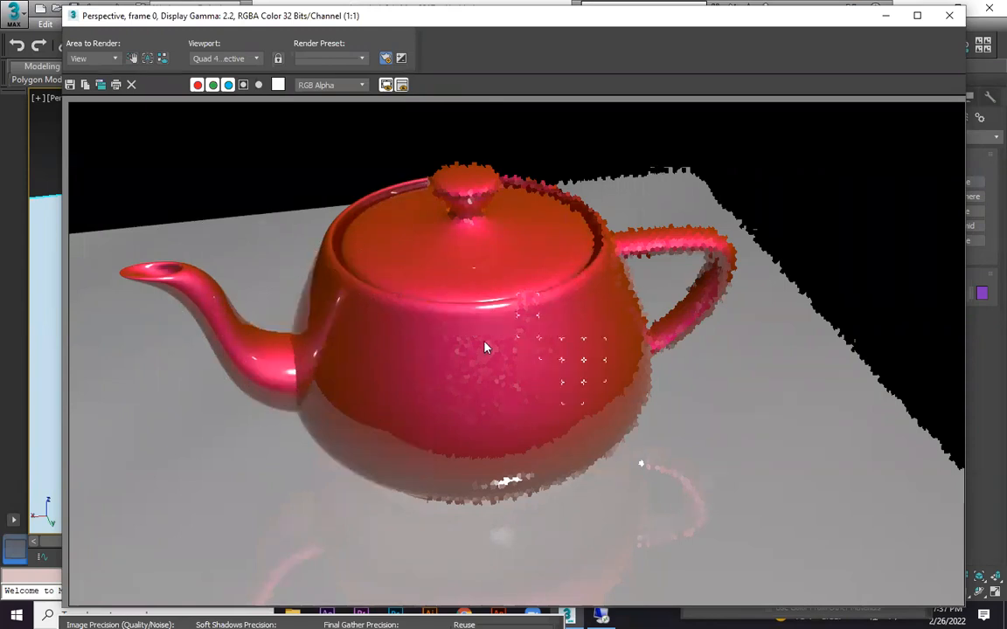
{"action": "scroll", "coordinate": [493, 340], "scroll_direction": "up", "scroll_amount": 3}
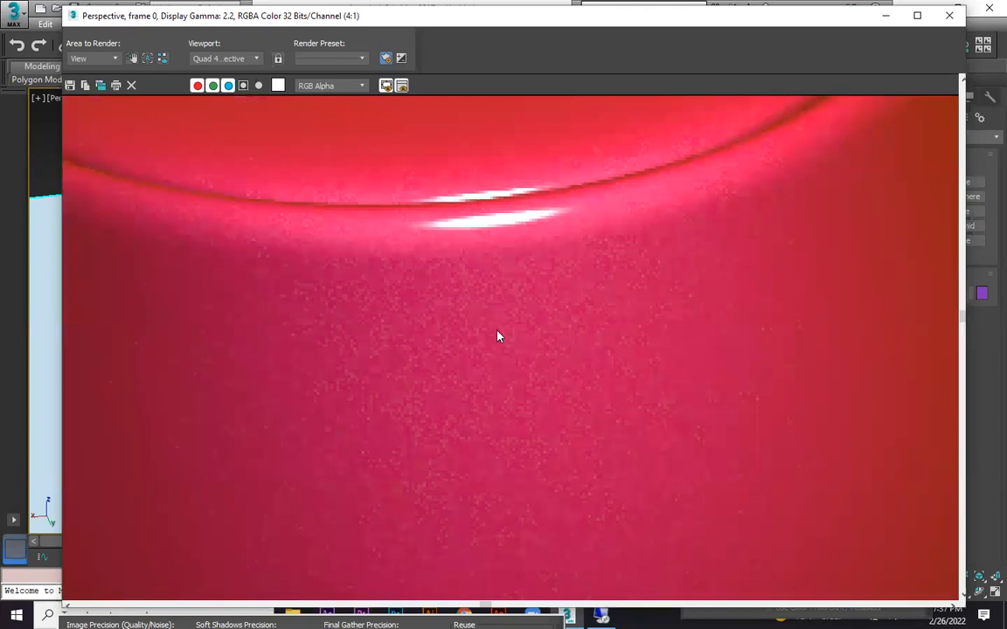
{"action": "scroll", "coordinate": [497, 333], "scroll_direction": "down", "scroll_amount": 3}
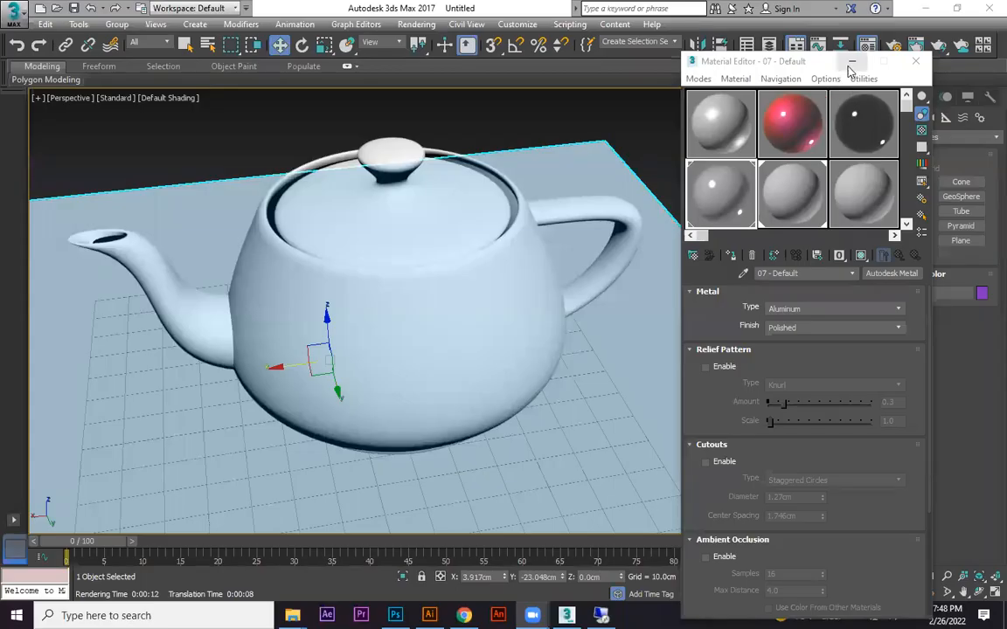
Delete all objects in the scene and check the assigned renderer in Render Setup
{"action": "scroll", "coordinate": [588, 241], "scroll_direction": "down", "scroll_amount": 3}
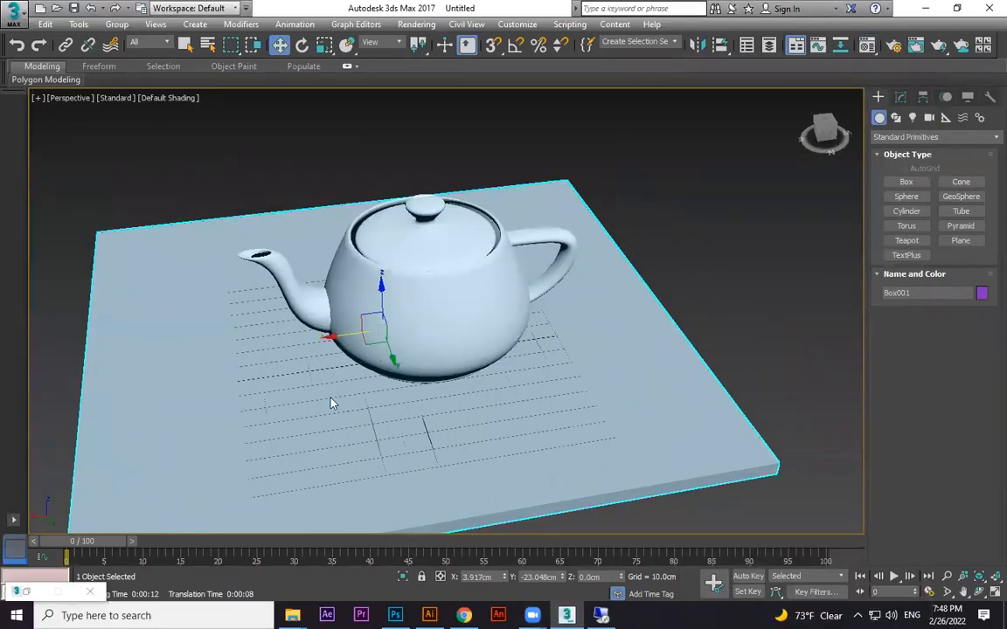
{"action": "key", "text": "ctrl+a"}
{"action": "key", "text": "Delete"}
{"action": "middle_click_drag", "start_coordinate": [408, 365], "coordinate": [460, 336], "text": "alt"}
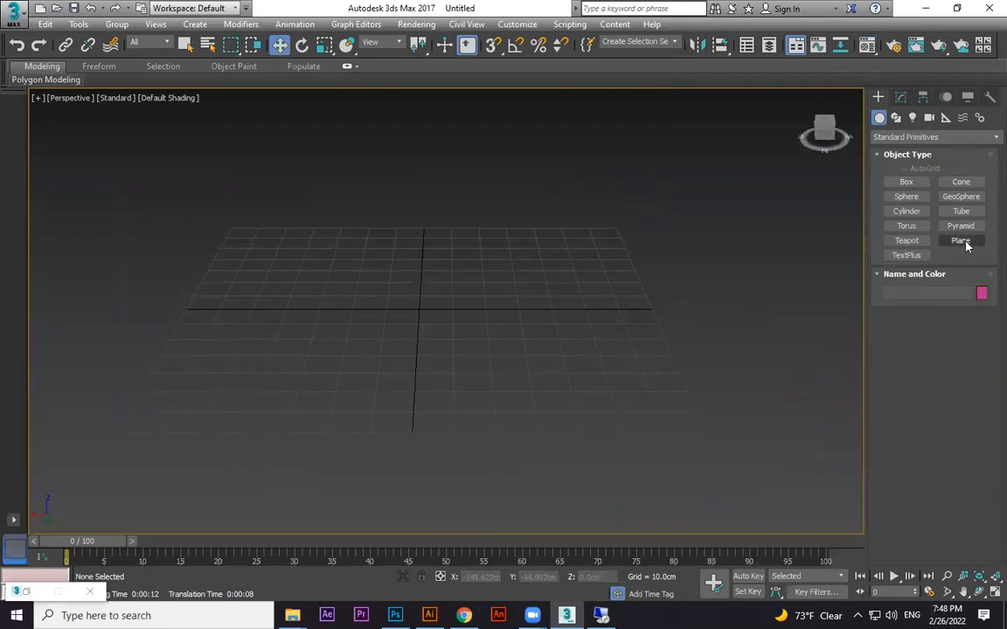
{"action": "key", "text": "F10"}
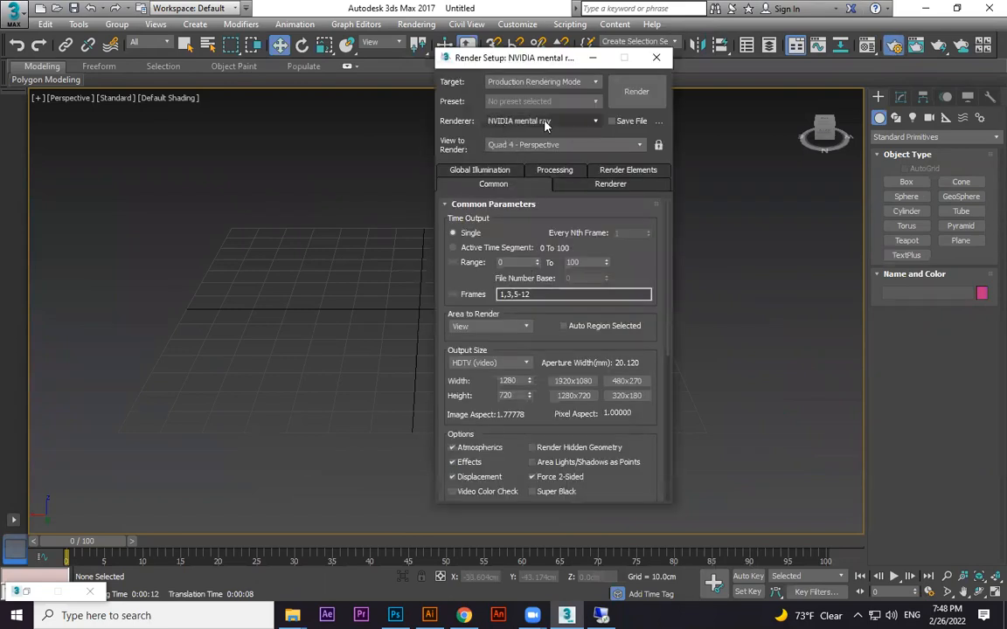
{"action": "left_click", "coordinate": [656, 58]}
Create a large floor plane and a teapot of about 13.6 cm radius with 21 segments near its middle
{"action": "left_click", "coordinate": [960, 240]}
{"action": "left_click_drag", "start_coordinate": [236, 209], "coordinate": [819, 516]}
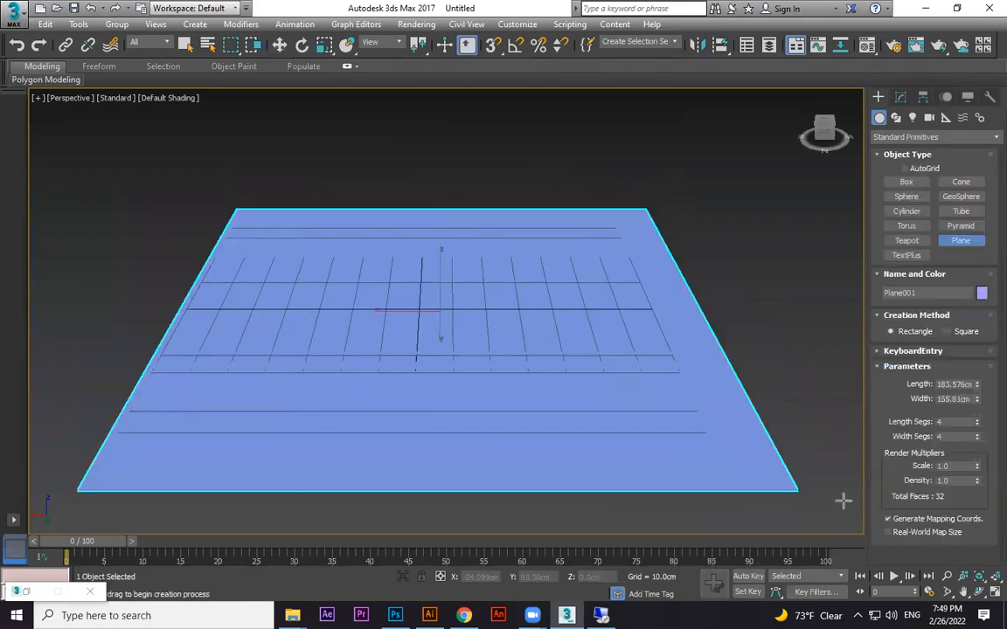
{"action": "left_click", "coordinate": [910, 244]}
{"action": "left_click_drag", "start_coordinate": [407, 349], "coordinate": [454, 351]}
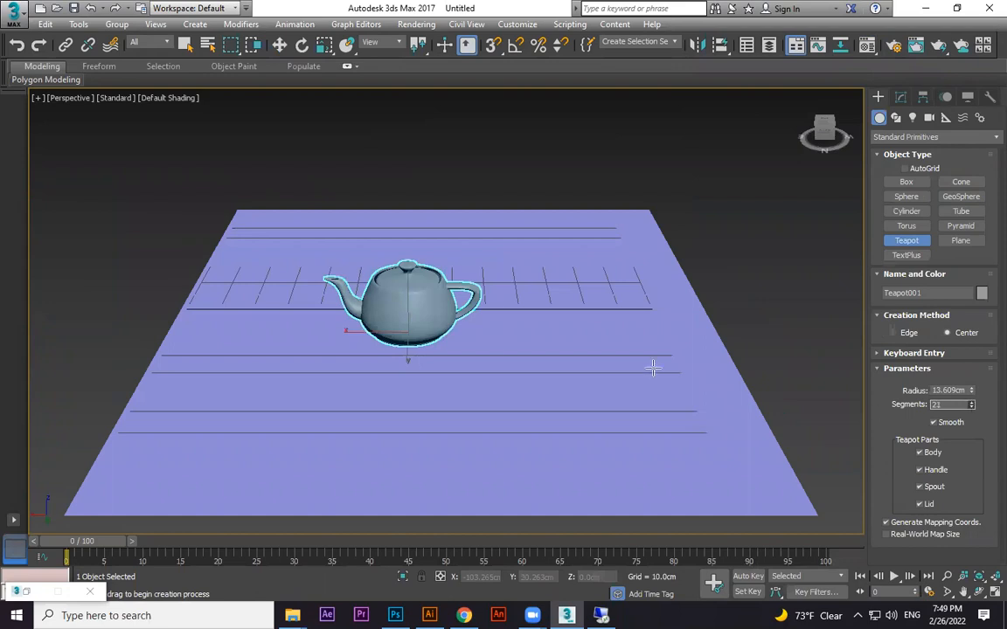
{"action": "scroll", "coordinate": [380, 277], "scroll_direction": "up", "scroll_amount": 2}
{"action": "middle_click_drag", "start_coordinate": [434, 302], "coordinate": [433, 308], "text": "alt"}
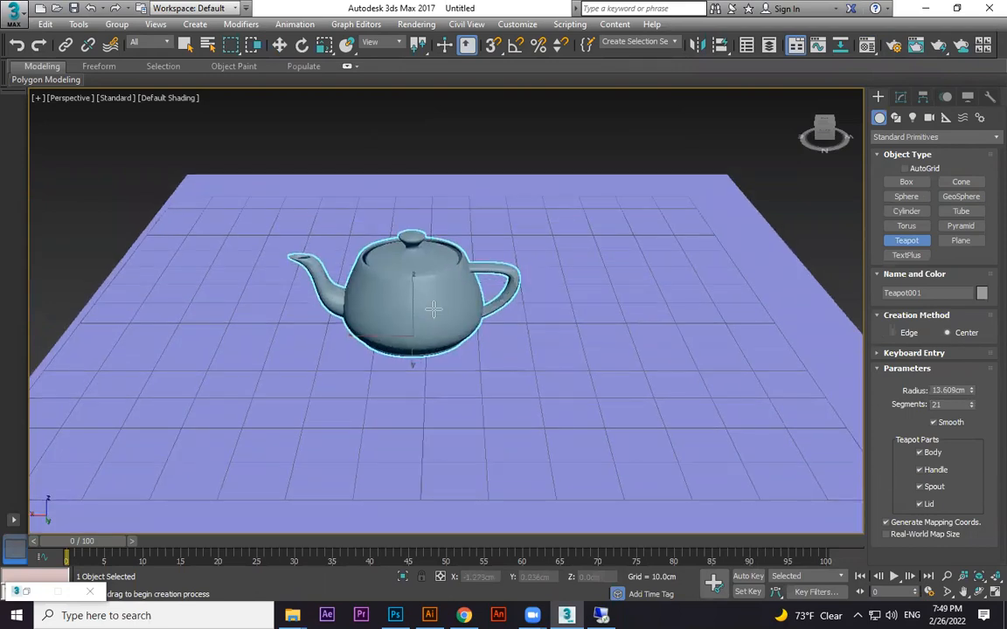
View the Compact Material Editor and the Slate Material Editor in turn, closing each one
{"action": "key", "text": "m"}
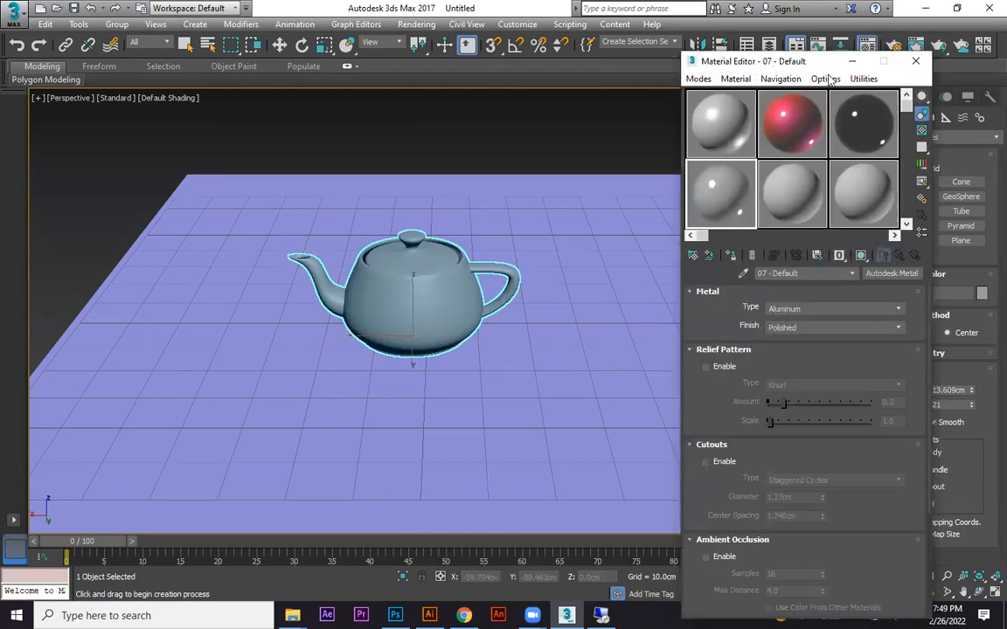
{"action": "left_click_drag", "start_coordinate": [781, 63], "coordinate": [587, 75]}
{"action": "left_click", "coordinate": [727, 73]}
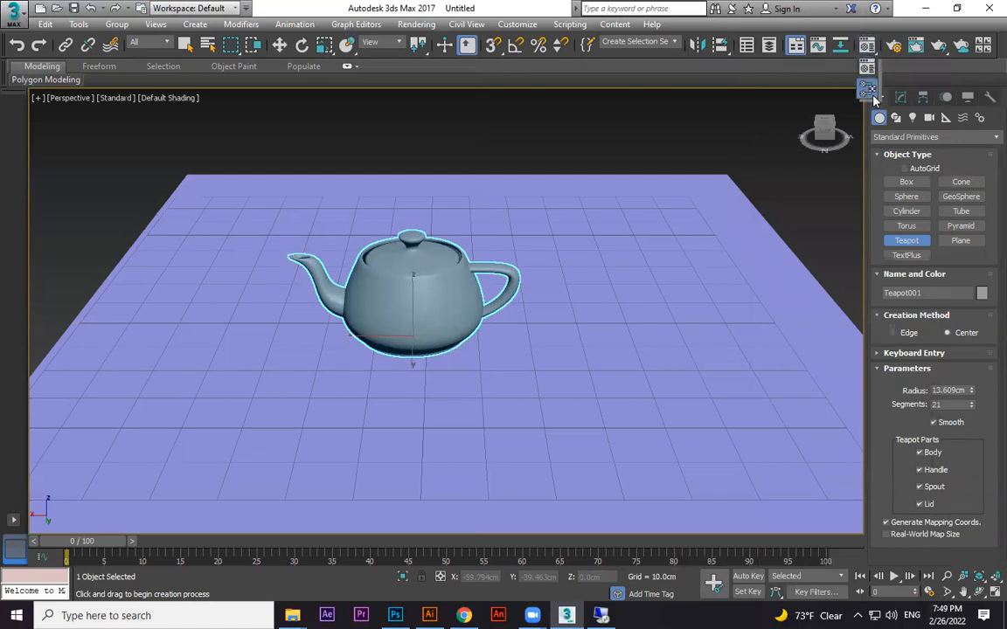
{"action": "left_click", "coordinate": [869, 91]}
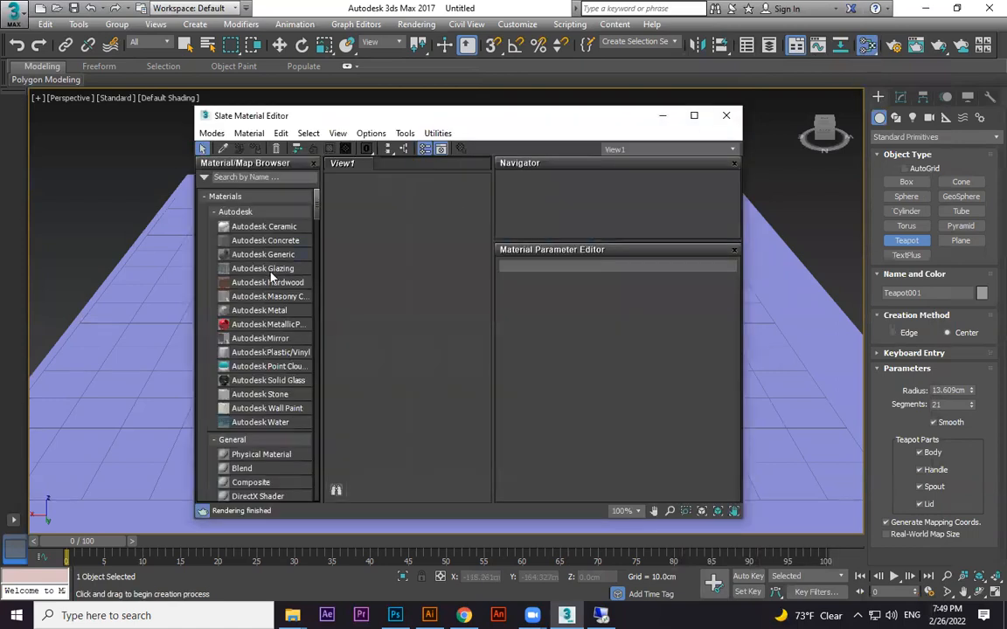
{"action": "left_click", "coordinate": [730, 114]}
Open the Compact Material Editor and reset all of its material slots
{"action": "left_click_drag", "start_coordinate": [867, 48], "coordinate": [867, 68]}
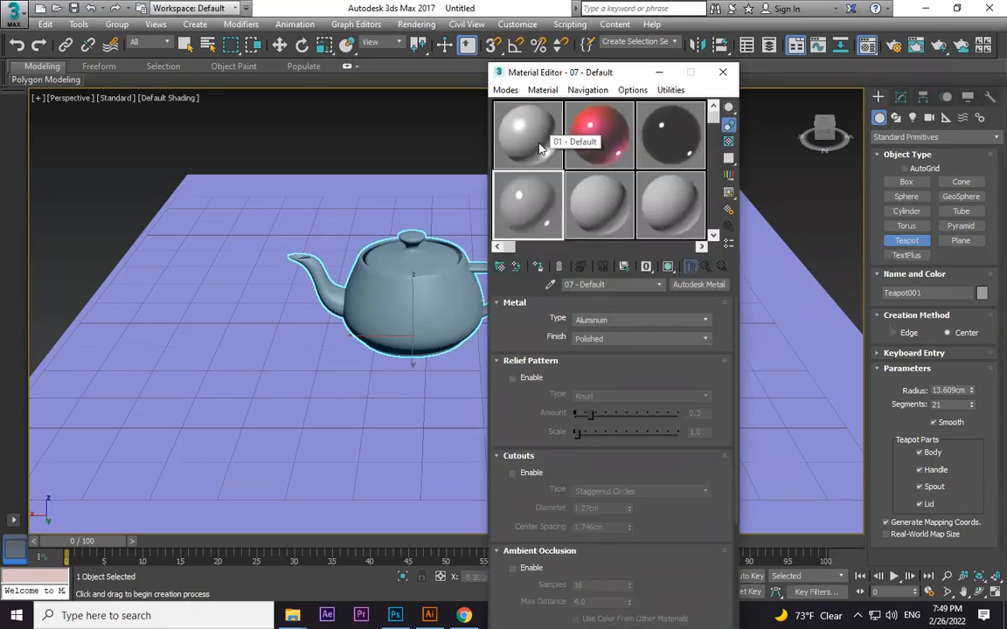
{"action": "left_click", "coordinate": [670, 90]}
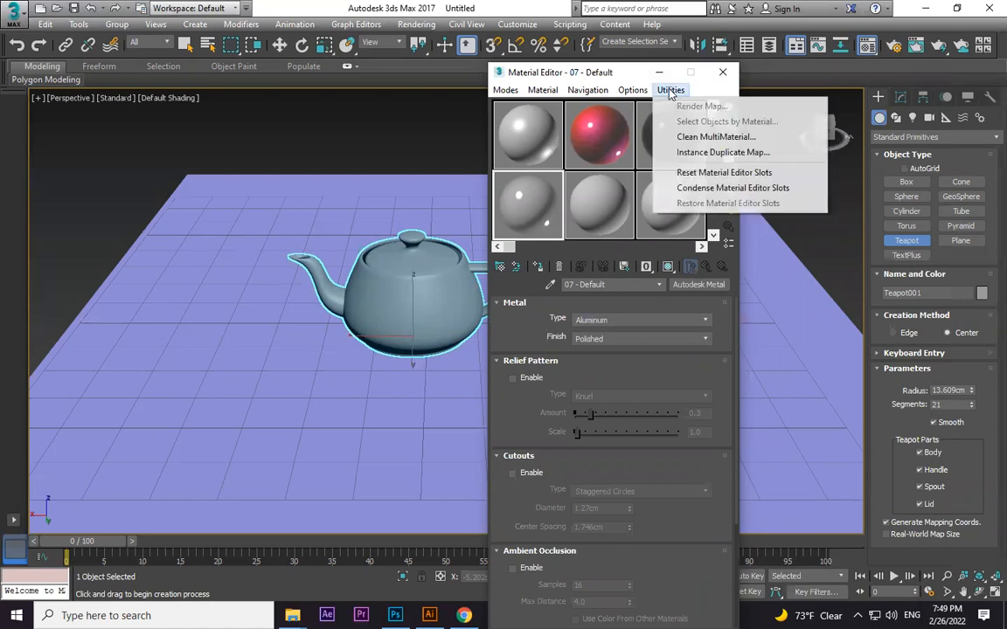
{"action": "left_click", "coordinate": [747, 172]}
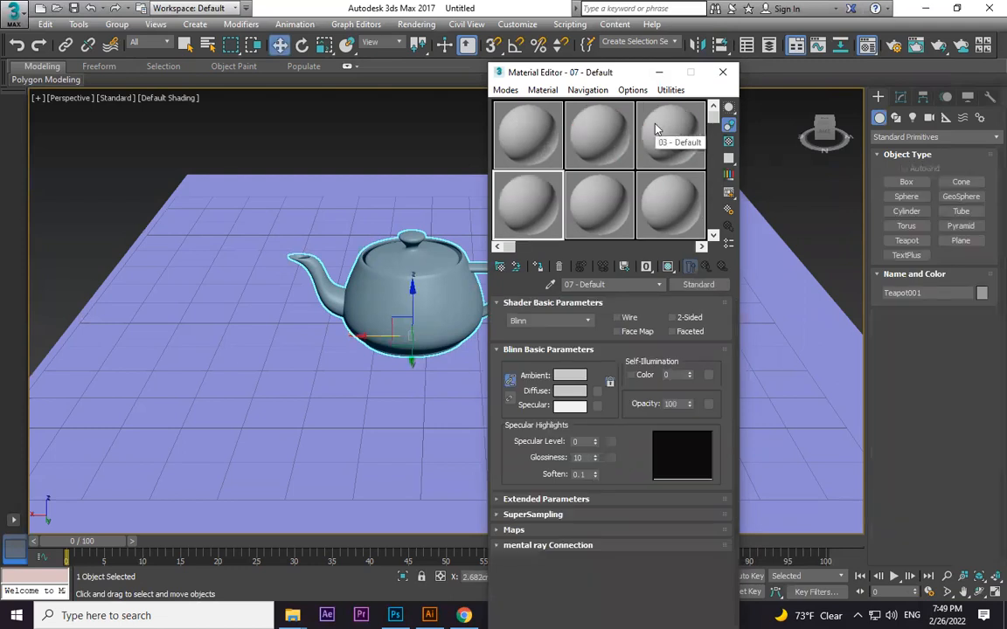
Assign the first sample slot's material to the teapot and change its type to Autodesk Metallic Paint
{"action": "middle_click_drag", "start_coordinate": [266, 292], "coordinate": [243, 259]}
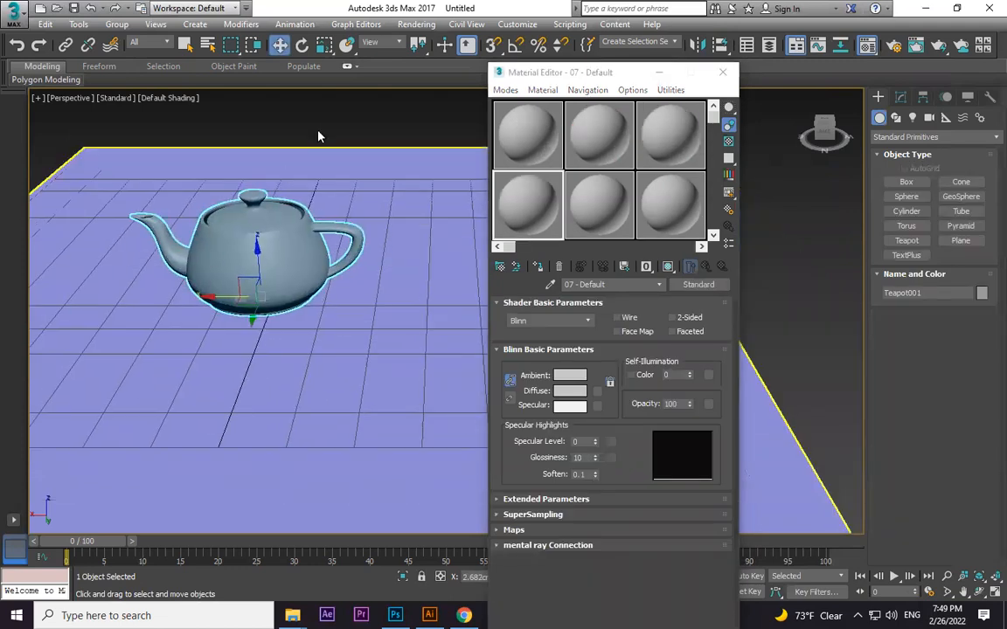
{"action": "left_click", "coordinate": [537, 127]}
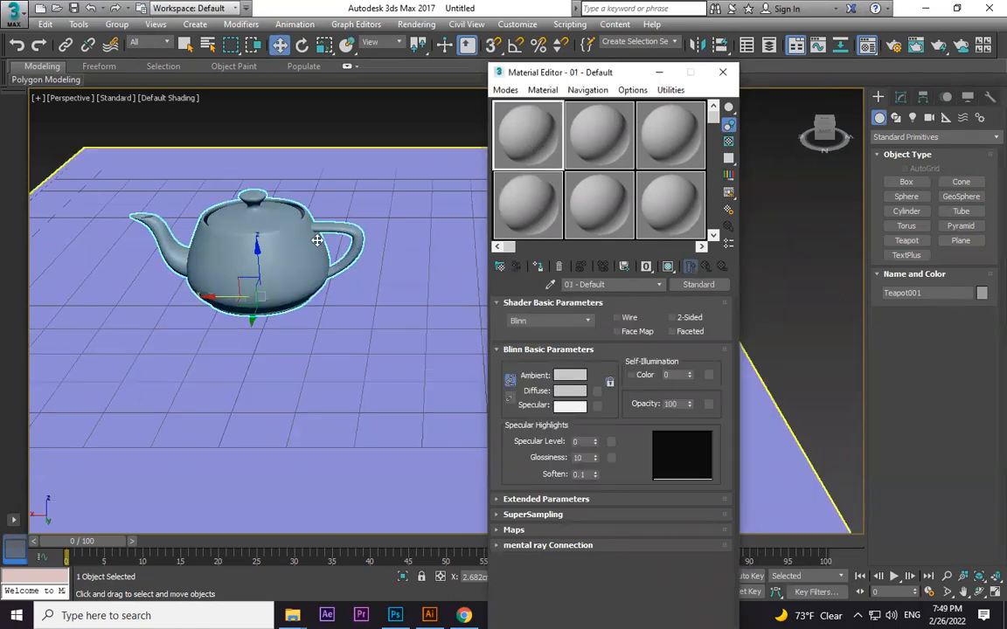
{"action": "left_click", "coordinate": [538, 268]}
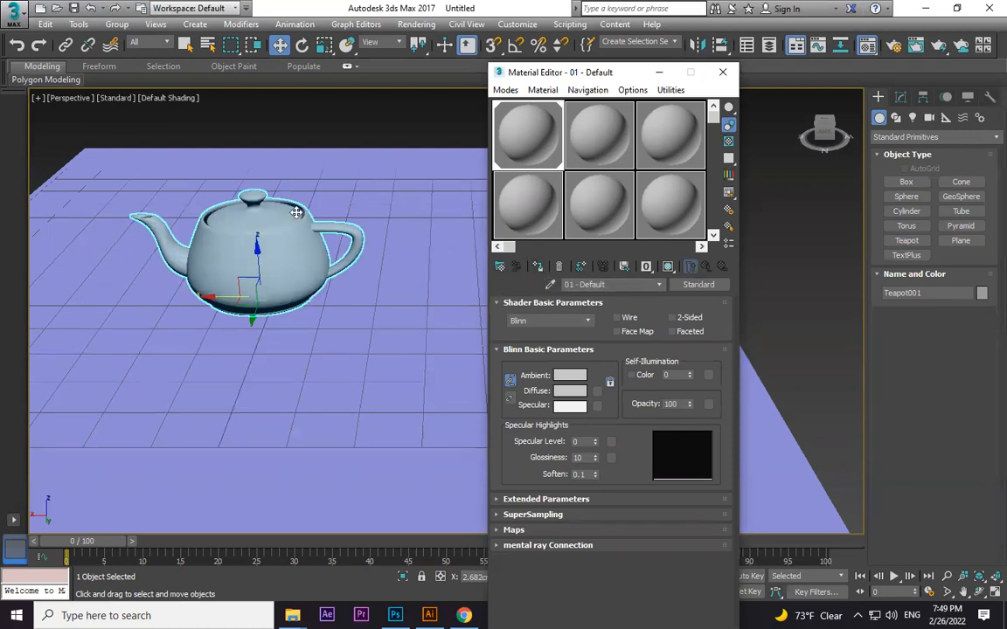
{"action": "left_click", "coordinate": [667, 266]}
{"action": "left_click", "coordinate": [698, 284]}
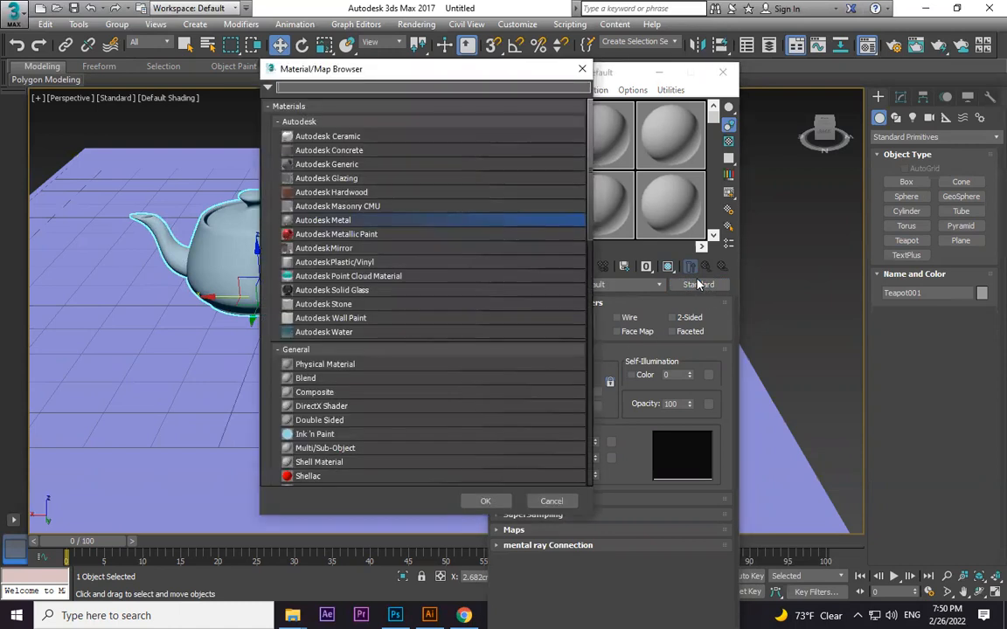
{"action": "double_click", "coordinate": [322, 235]}
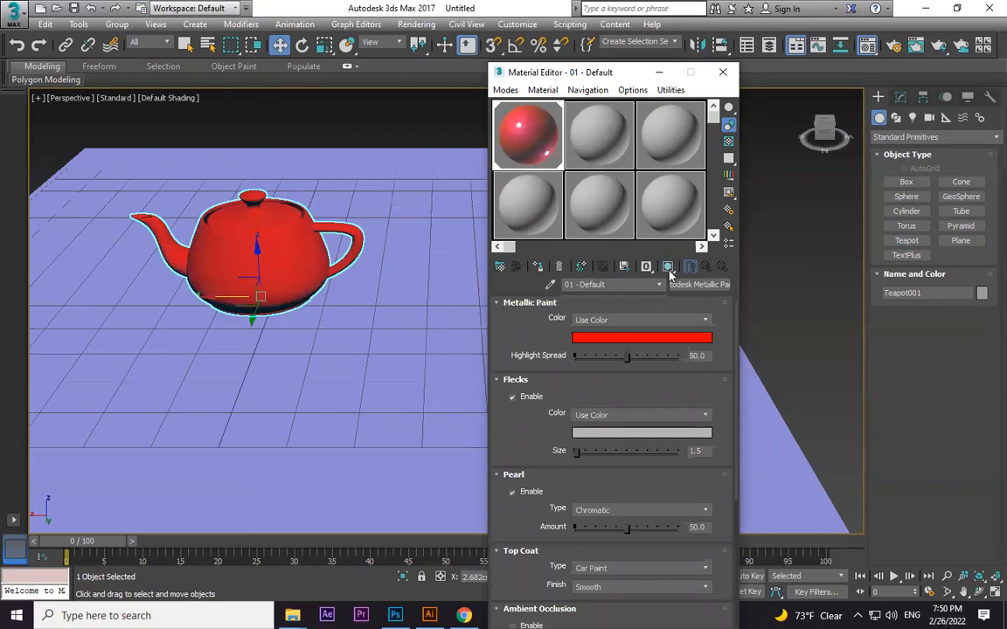
Assign the second sample slot's material to the teapot and load the balance-bike JPEG as its diffuse bitmap
{"action": "left_click", "coordinate": [580, 266]}
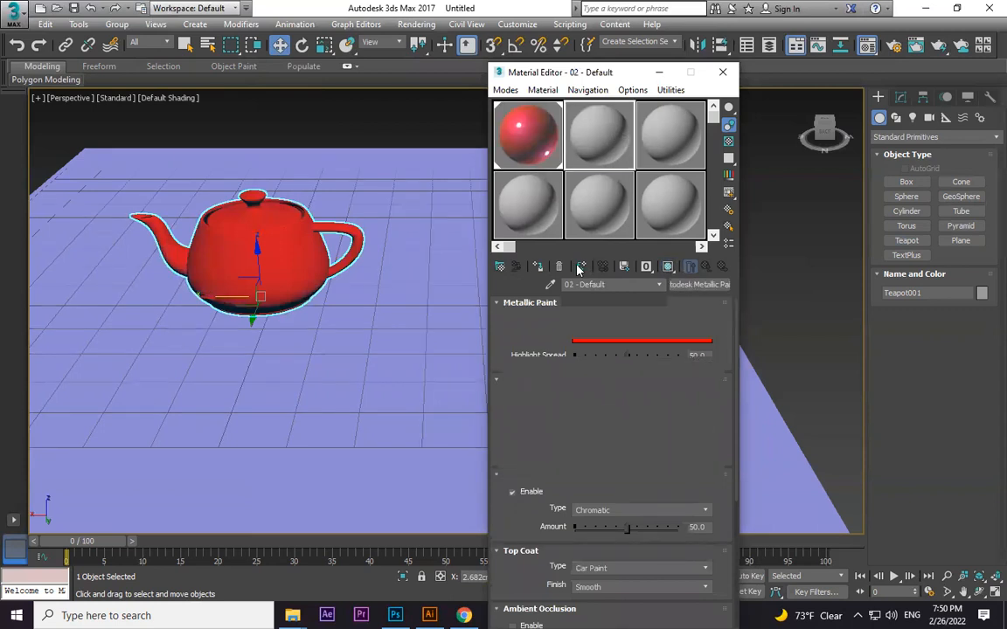
{"action": "left_click", "coordinate": [538, 266]}
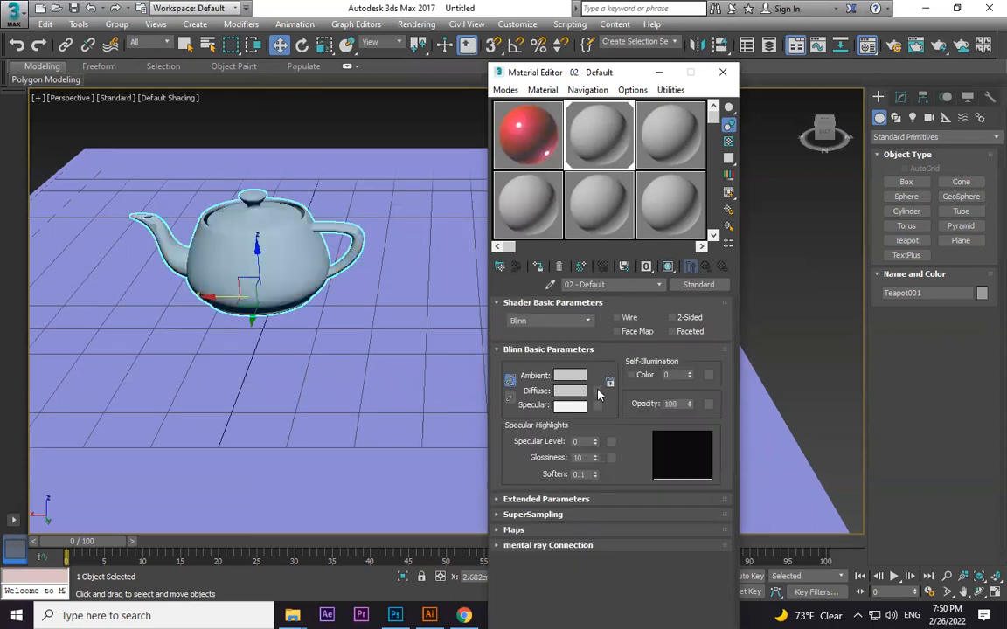
{"action": "left_click", "coordinate": [597, 392]}
{"action": "double_click", "coordinate": [322, 170]}
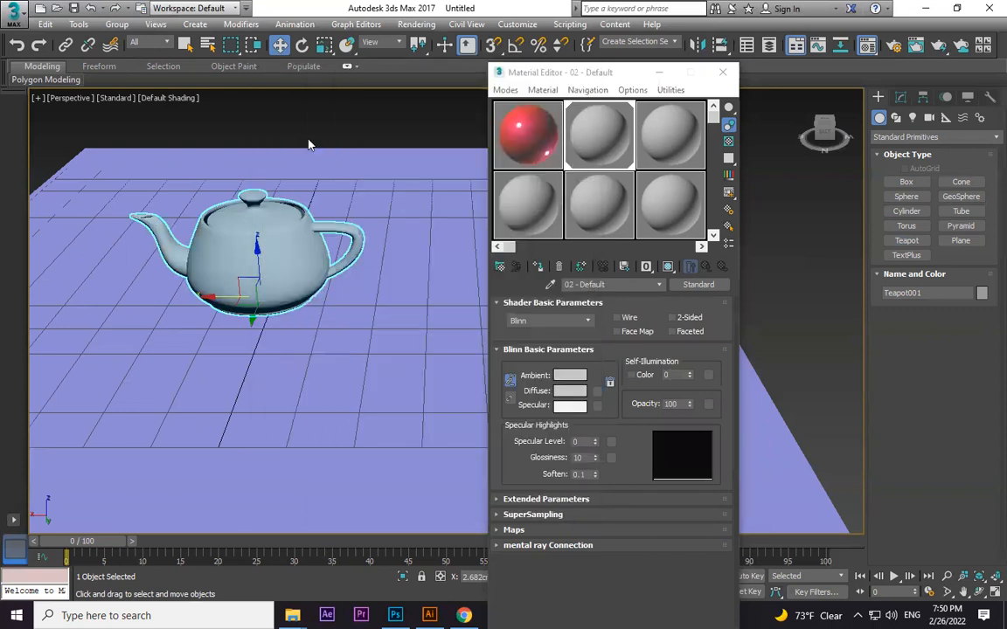
{"action": "double_click", "coordinate": [341, 323]}
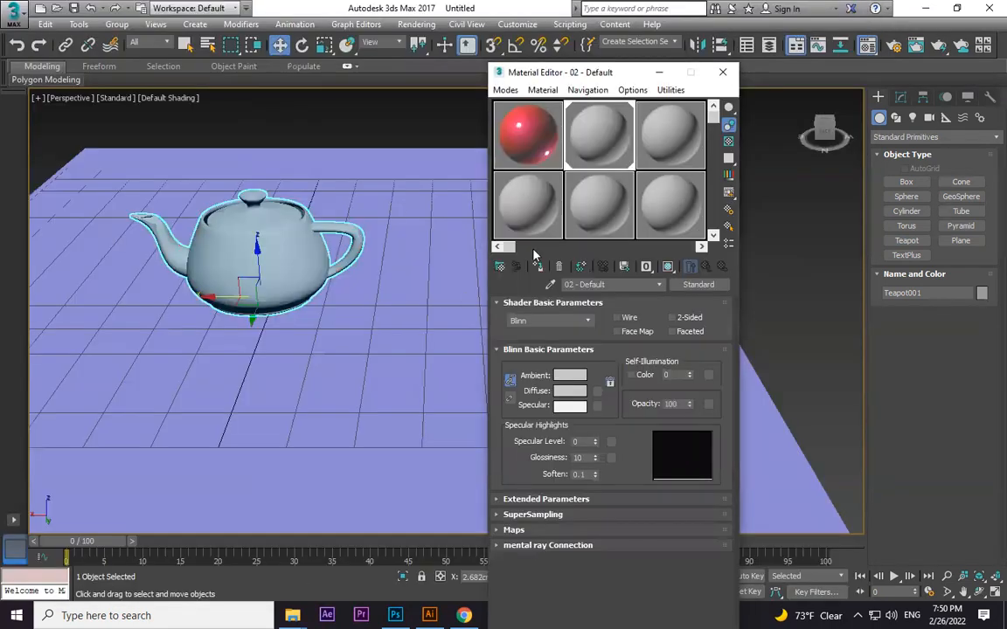
{"action": "double_click", "coordinate": [590, 136]}
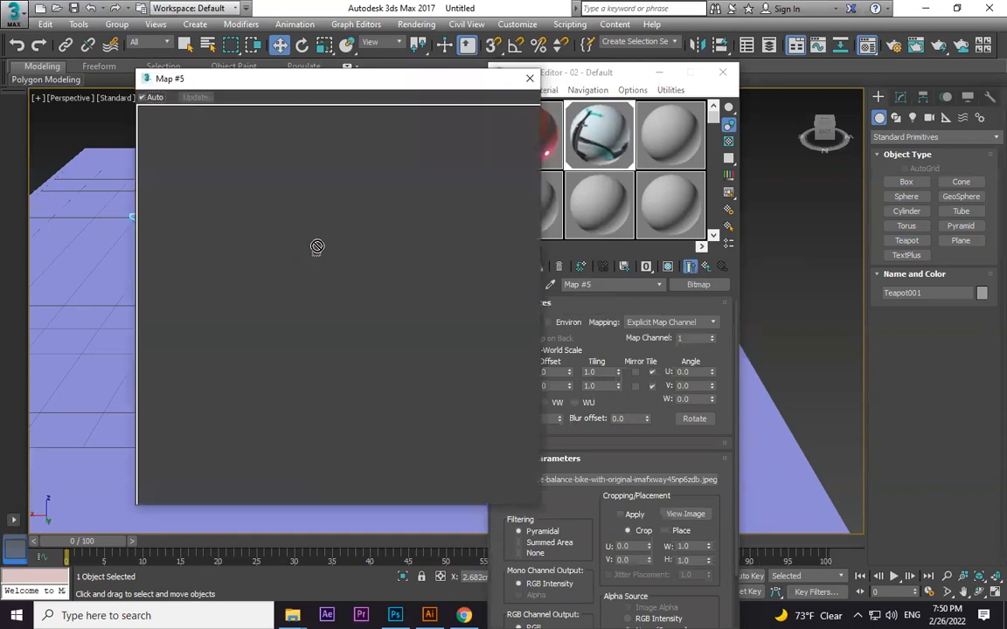
{"action": "left_click", "coordinate": [529, 78]}
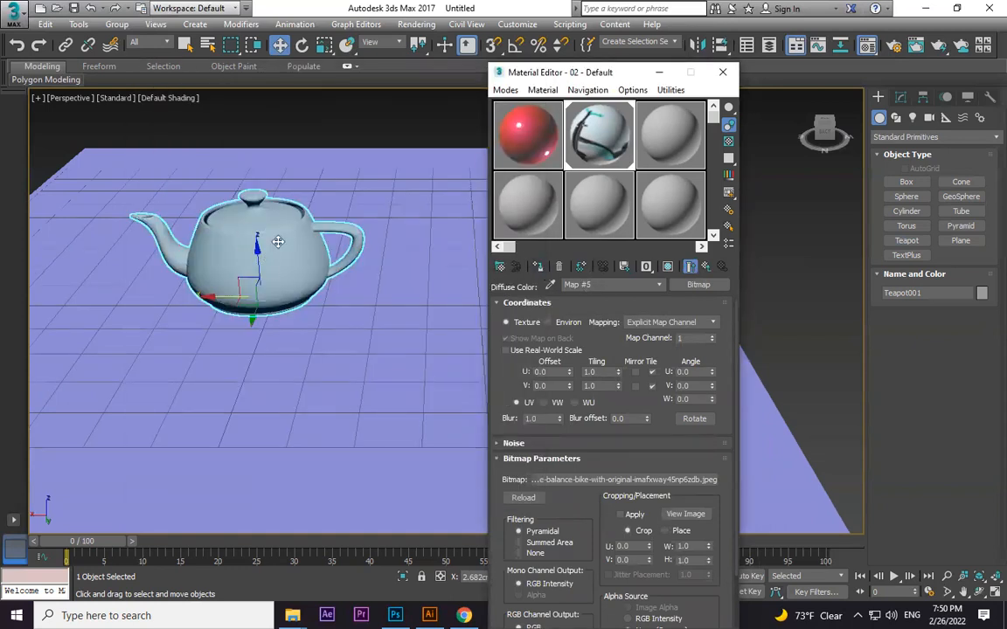
Test-render the bike-textured teapot in the Perspective view and show its map shaded in the viewport
{"action": "key", "text": "shift+q"}
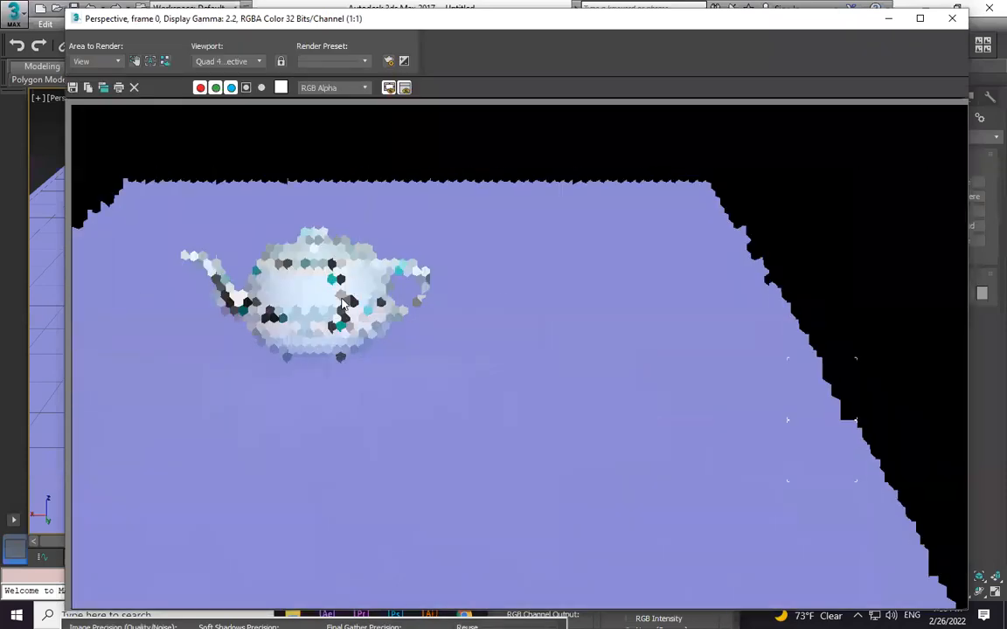
{"action": "left_click", "coordinate": [962, 19]}
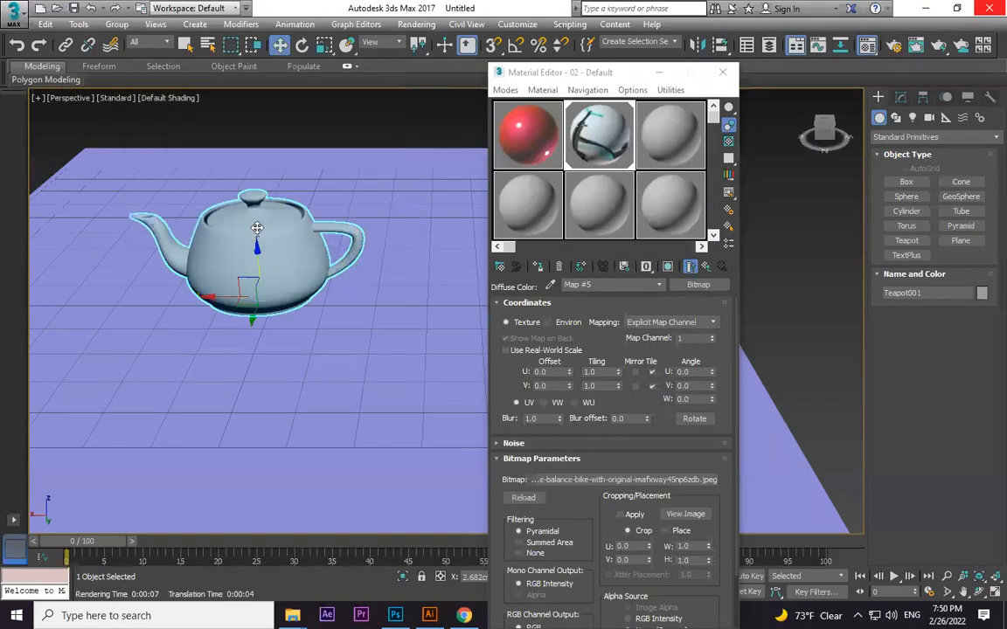
{"action": "left_click", "coordinate": [667, 266]}
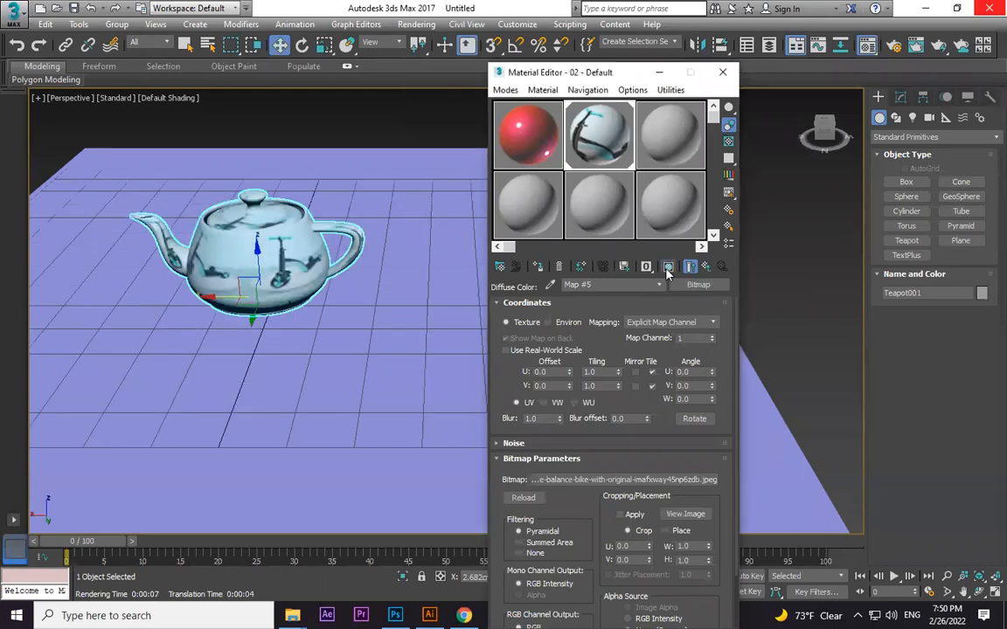
Reassign the red Metallic Paint material to the teapot and overwrite the bike-texture slot with a copy of the blank third material
{"action": "left_click", "coordinate": [527, 135]}
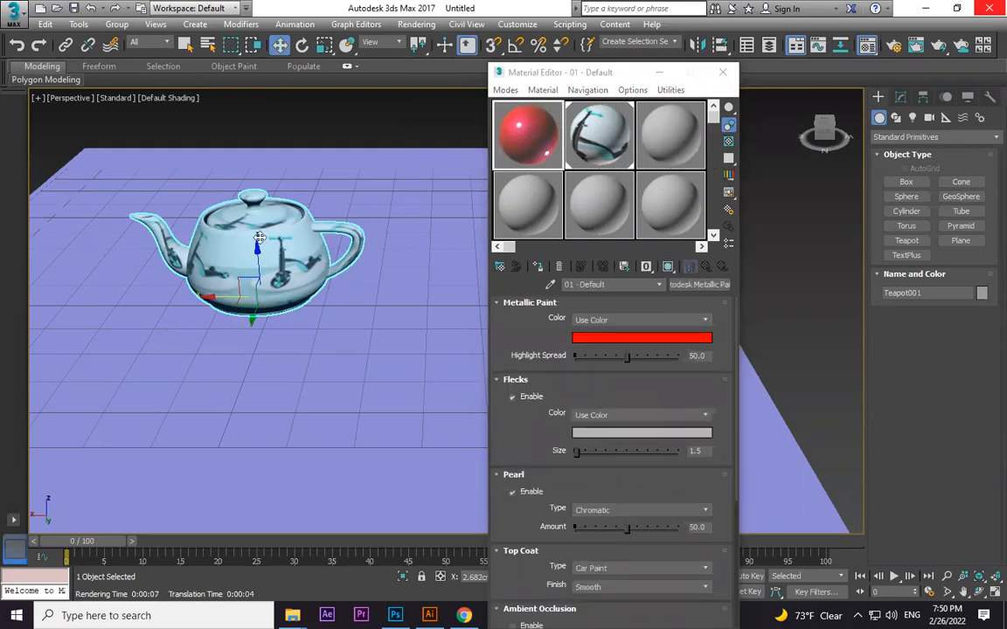
{"action": "left_click", "coordinate": [538, 267]}
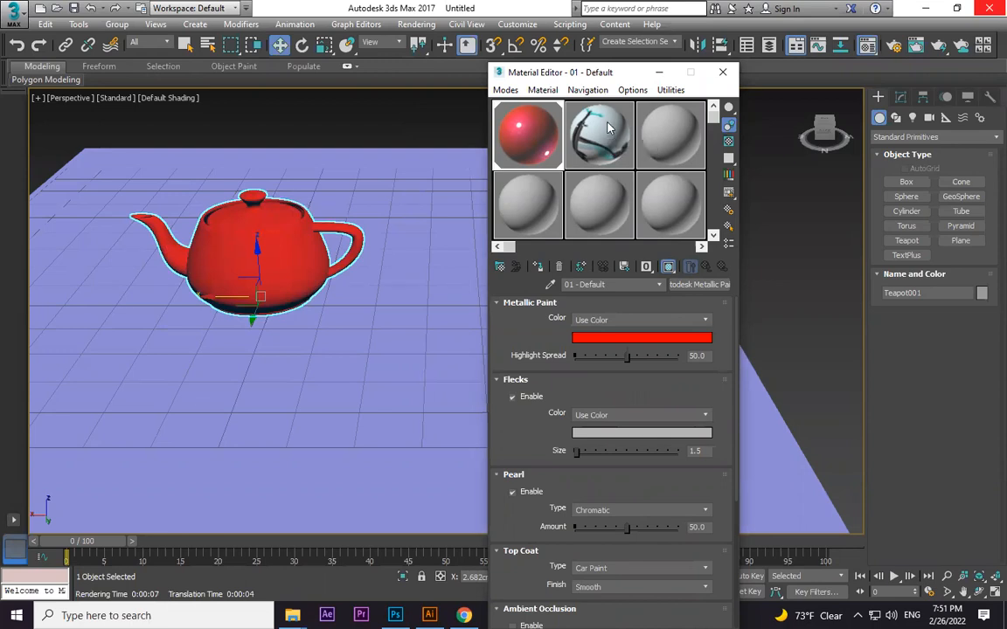
{"action": "left_click", "coordinate": [687, 142]}
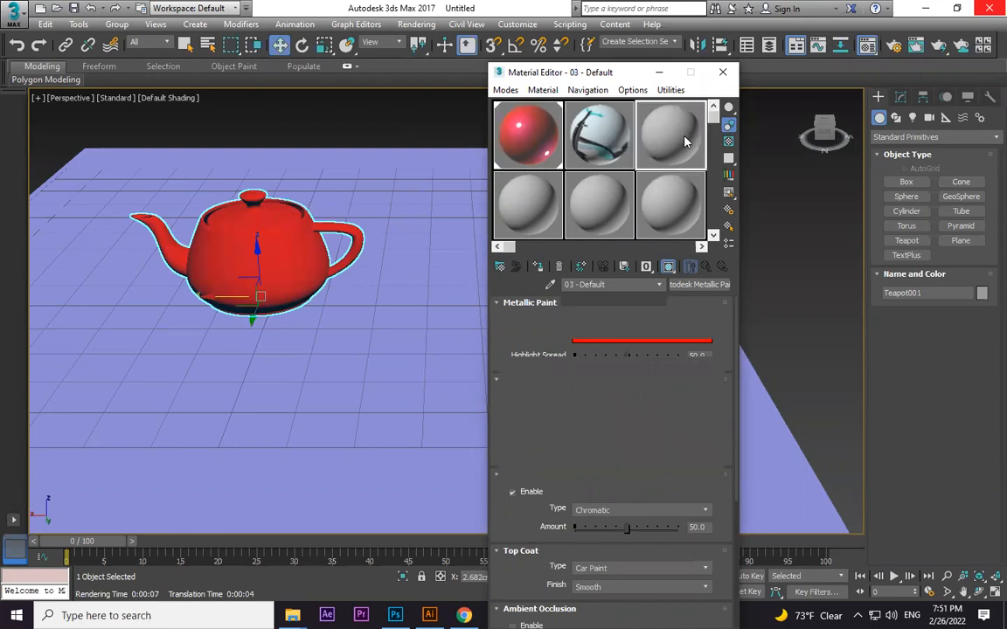
{"action": "left_click", "coordinate": [597, 138]}
{"action": "left_click_drag", "start_coordinate": [667, 145], "coordinate": [603, 151]}
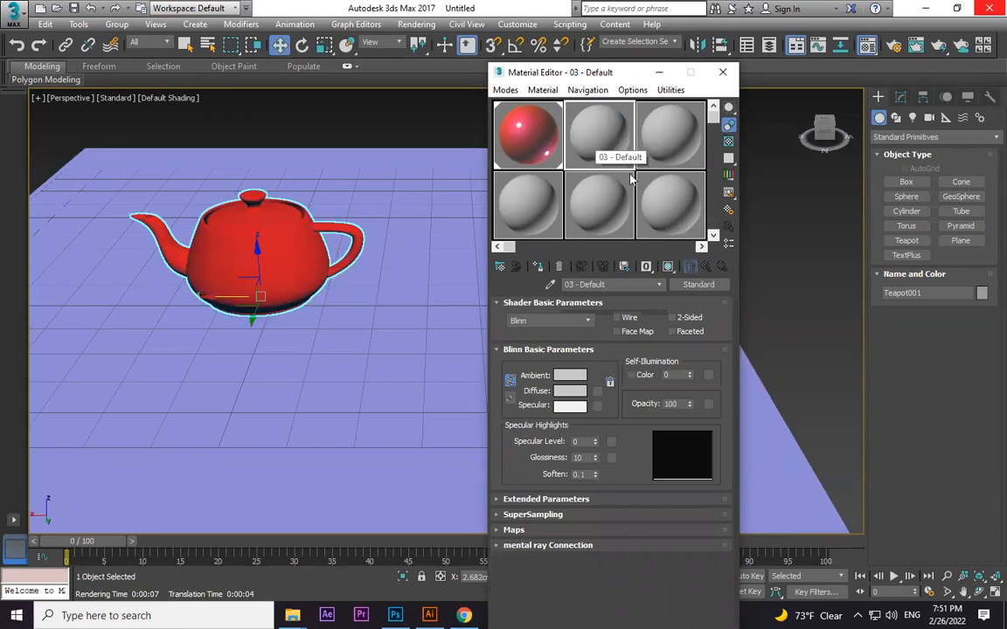
Reset all Material Editor slots, and start a render of the Perspective view but cancel it
{"action": "left_click", "coordinate": [670, 90]}
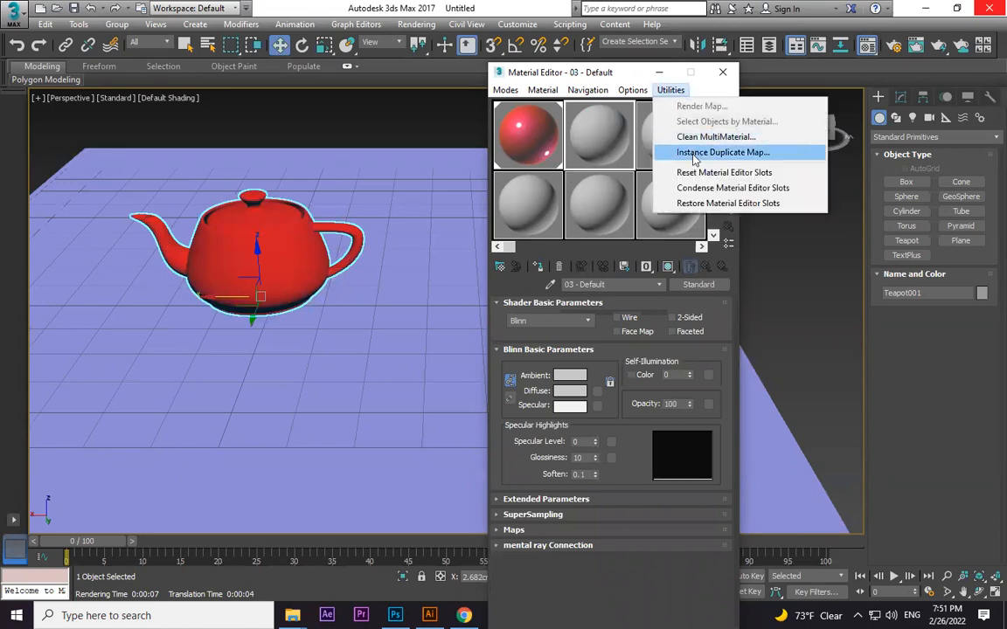
{"action": "left_click", "coordinate": [791, 174]}
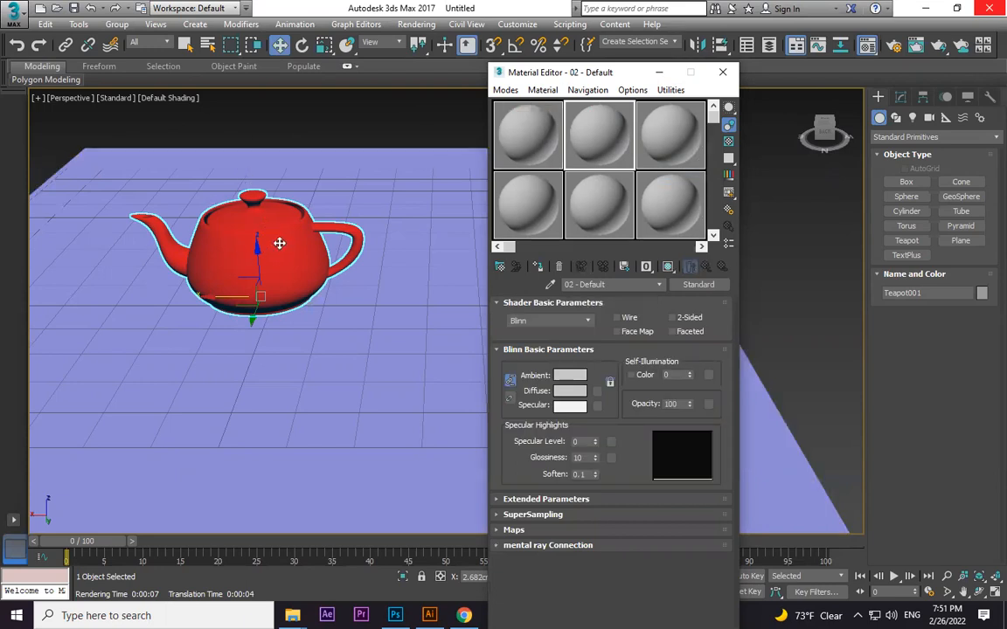
{"action": "key", "text": "shift+q"}
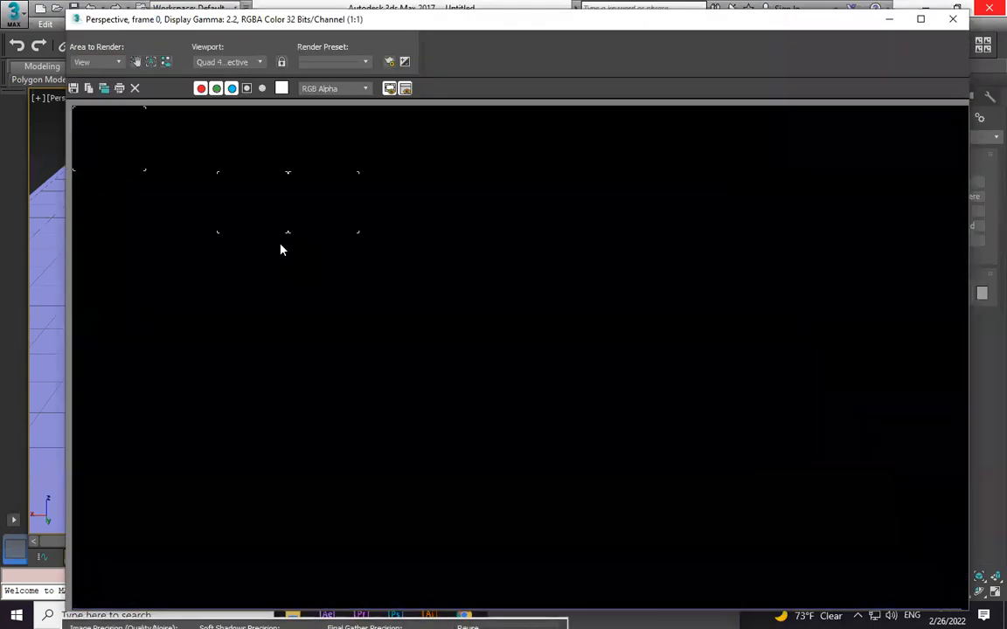
{"action": "left_click", "coordinate": [956, 20]}
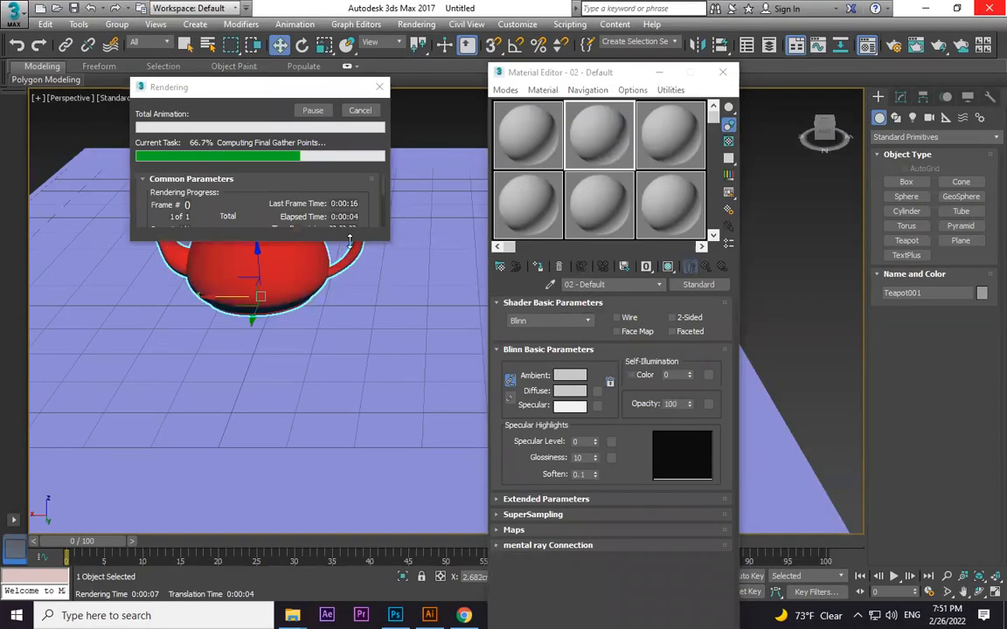
{"action": "left_click", "coordinate": [359, 111]}
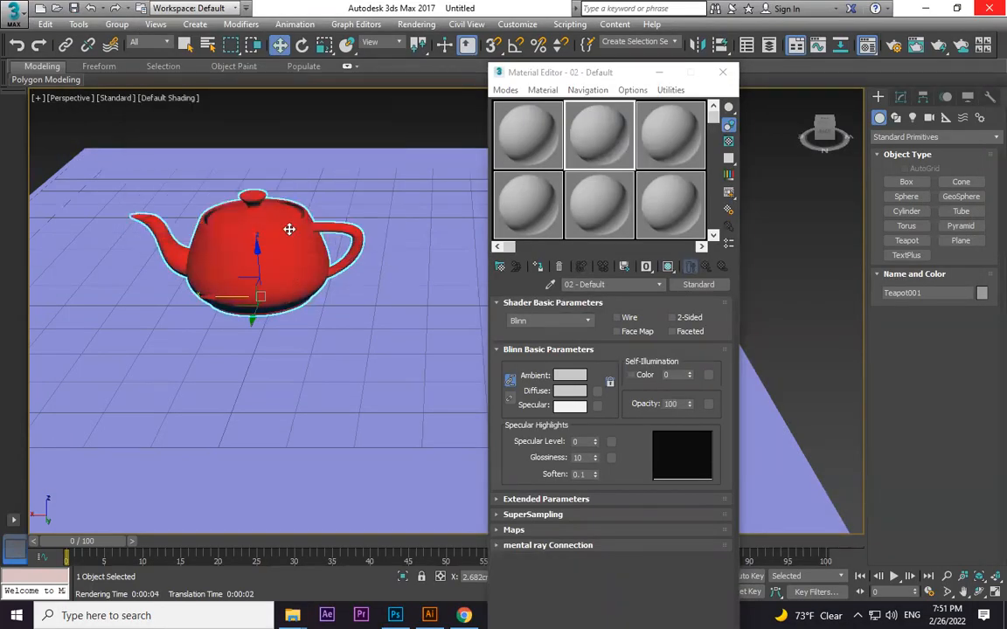
Pick the red Metallic Paint material from the teapot into the first sample slot
{"action": "left_click", "coordinate": [530, 131]}
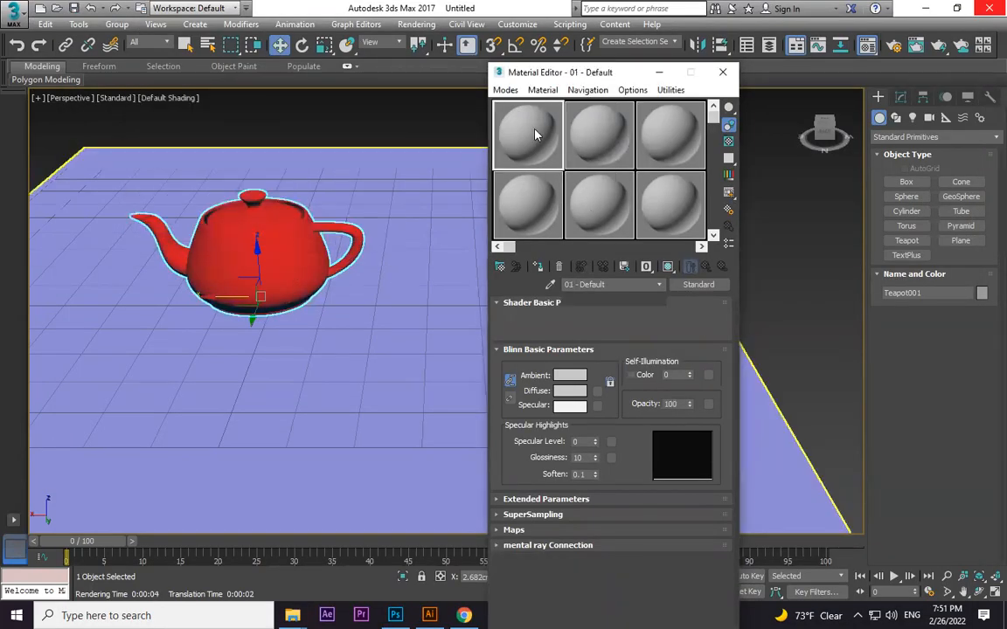
{"action": "left_click", "coordinate": [552, 287]}
{"action": "left_click", "coordinate": [268, 229]}
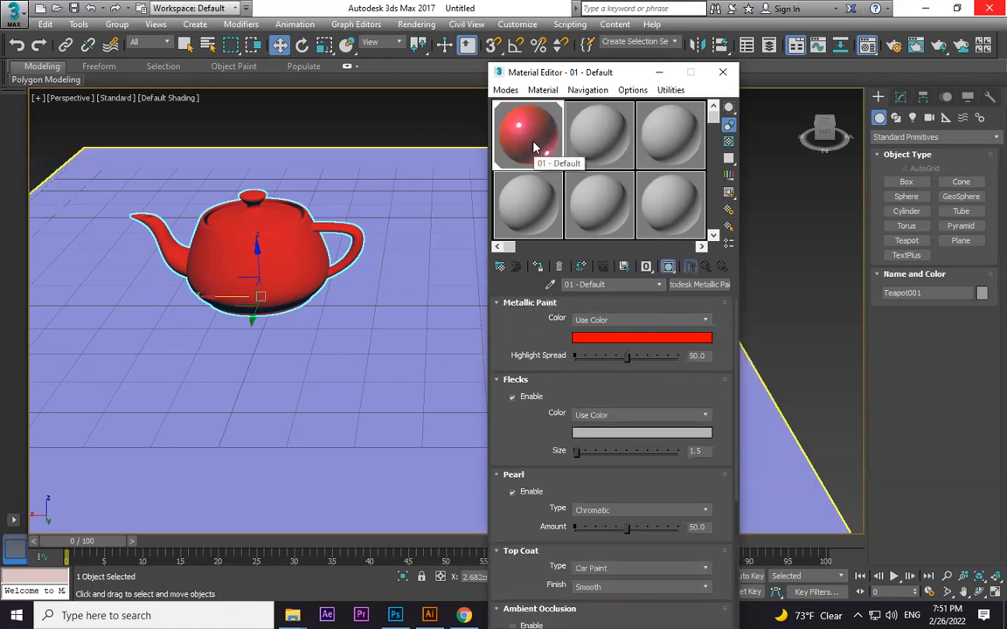
{"action": "left_click_drag", "start_coordinate": [714, 117], "coordinate": [731, 259]}
{"action": "left_click_drag", "start_coordinate": [730, 214], "coordinate": [714, 118]}
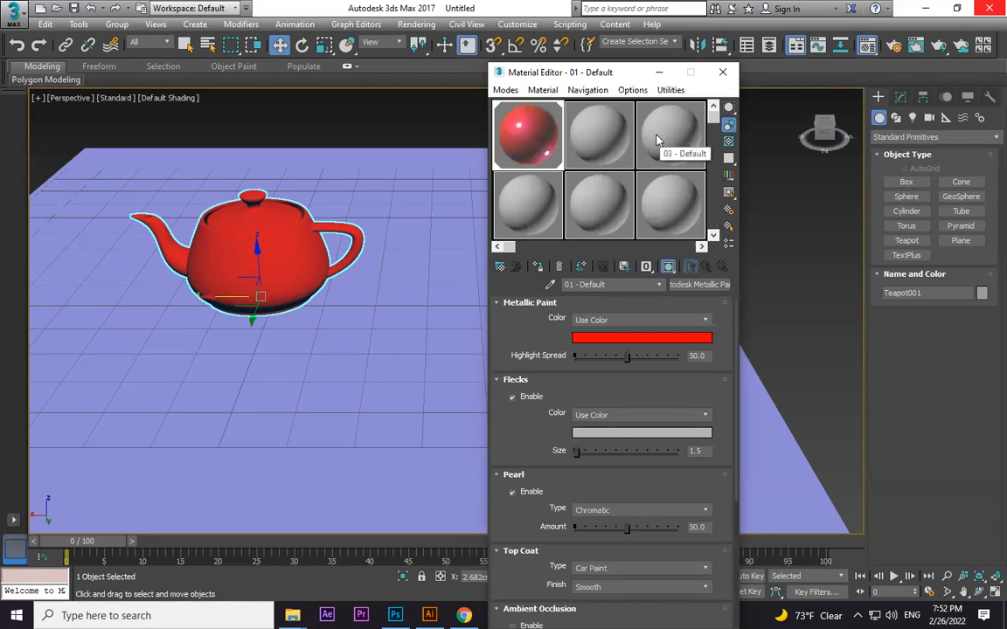
{"action": "left_click_drag", "start_coordinate": [715, 119], "coordinate": [716, 235]}
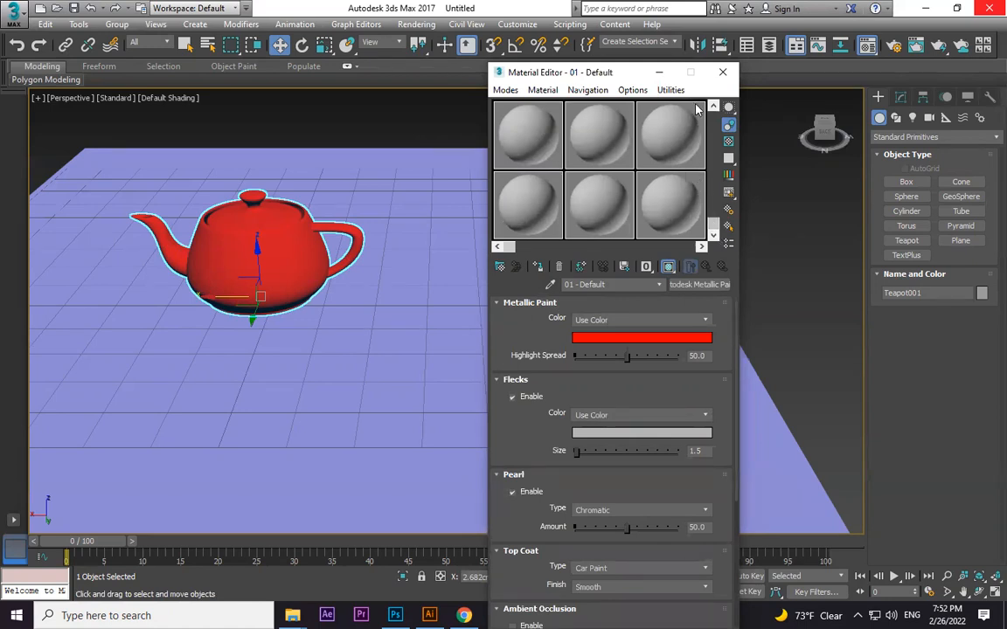
{"action": "left_click", "coordinate": [670, 90]}
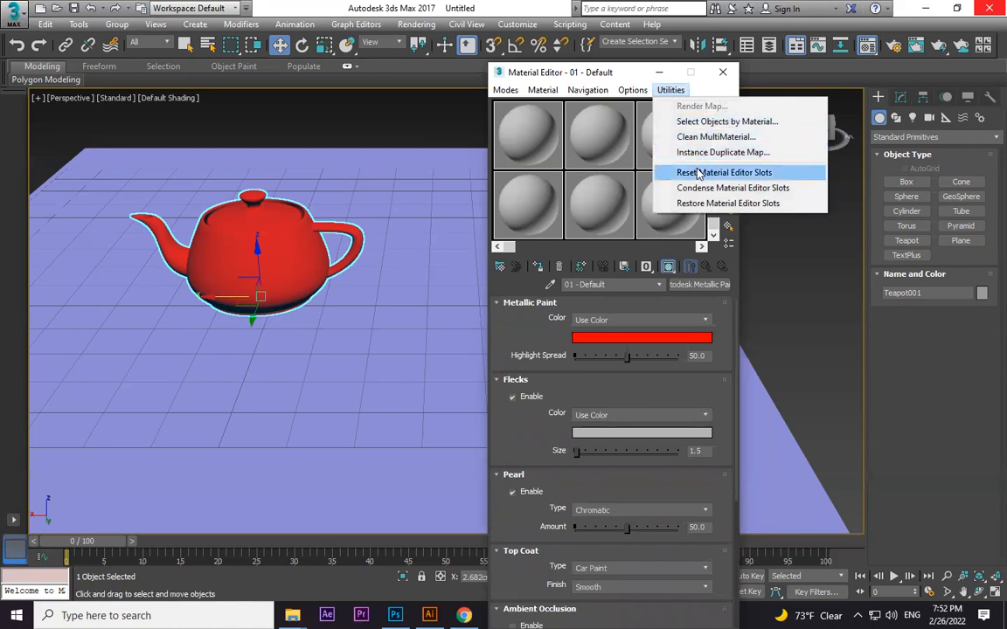
{"action": "mouse_move", "coordinate": [643, 95]}
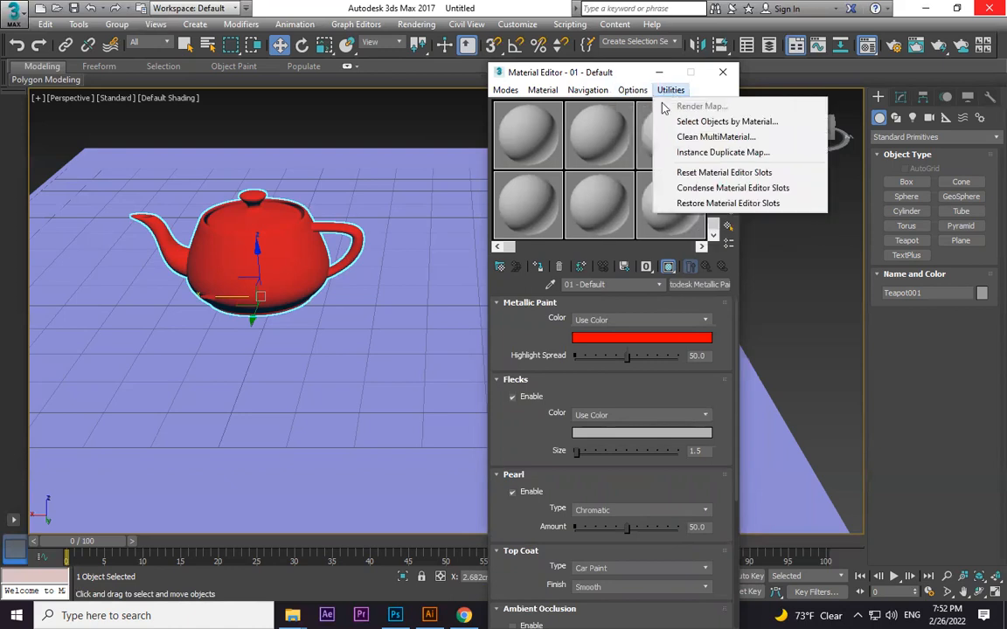
Switch the sample shape of the 13 - Default material to a cylinder and back to a sphere
{"action": "left_click", "coordinate": [540, 133]}
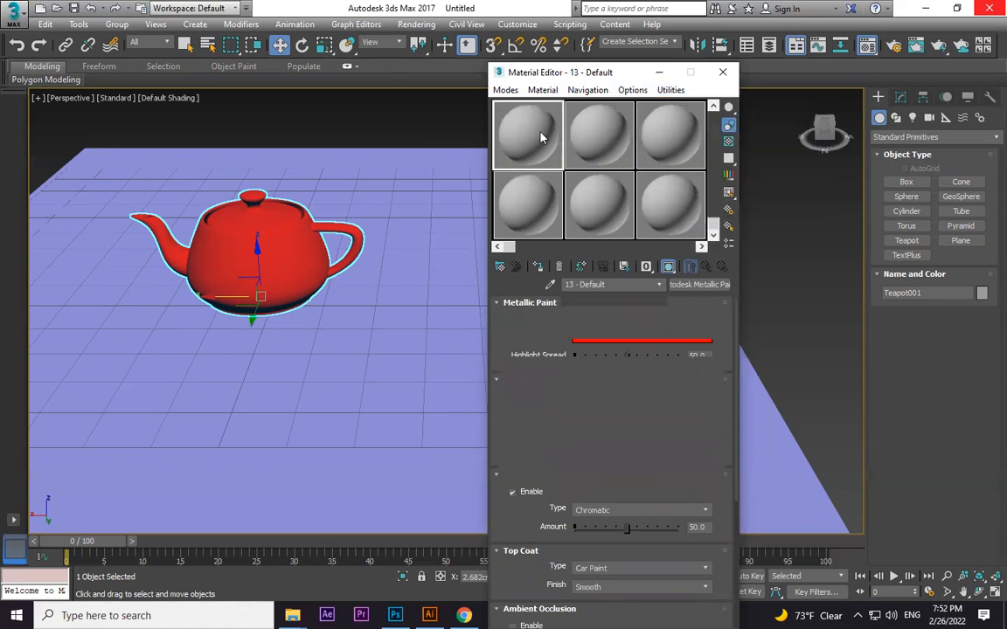
{"action": "left_click", "coordinate": [731, 107]}
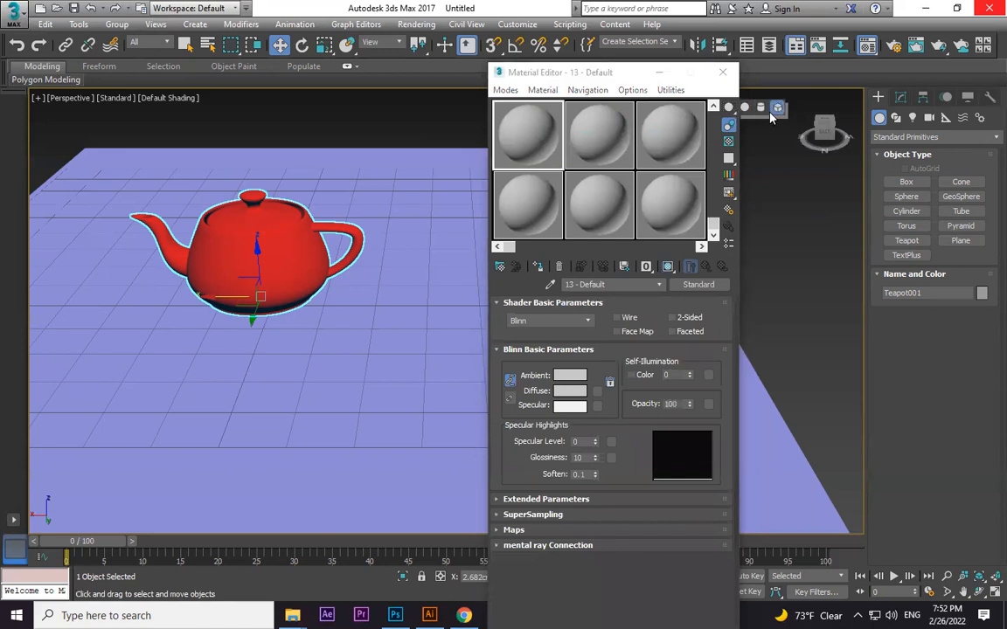
{"action": "left_click", "coordinate": [744, 107]}
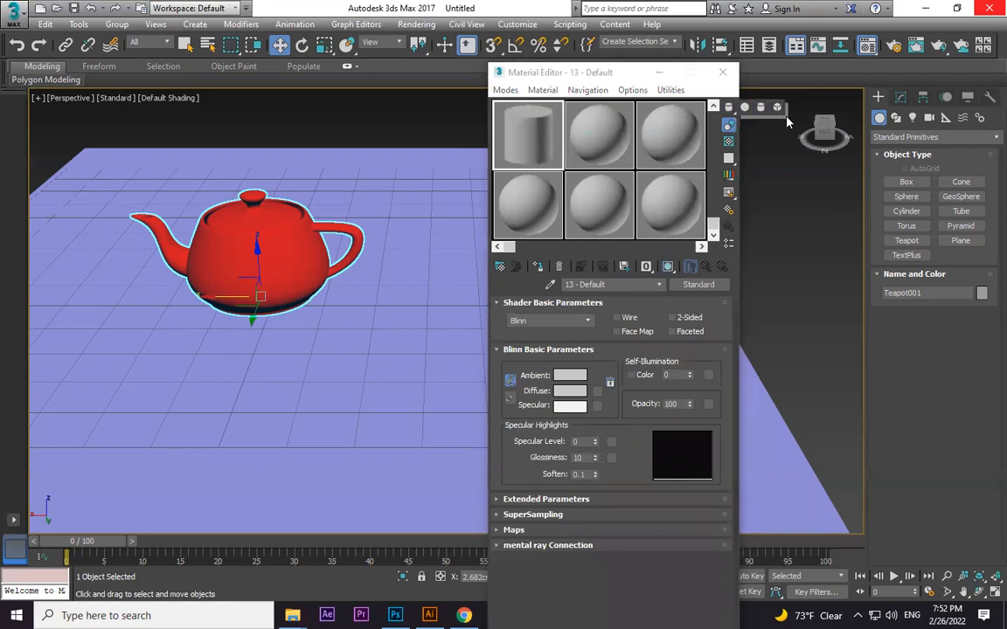
{"action": "left_click", "coordinate": [730, 108]}
{"action": "mouse_move", "coordinate": [730, 108]}
{"action": "left_mouse_down"}
{"action": "mouse_move", "coordinate": [759, 113]}
{"action": "mouse_move", "coordinate": [746, 108]}
{"action": "left_mouse_up"}
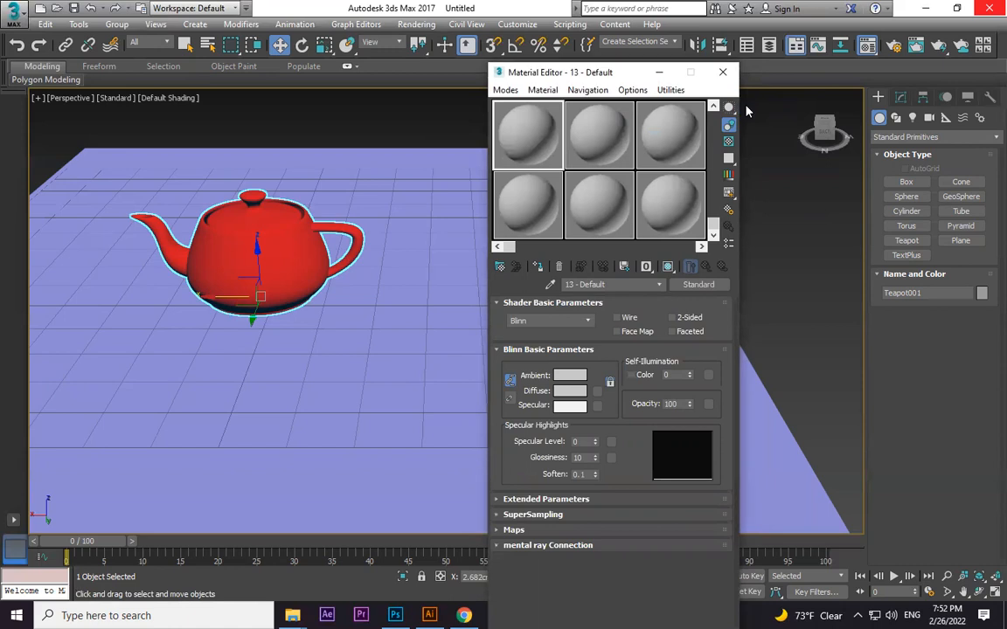
{"action": "left_click", "coordinate": [671, 91]}
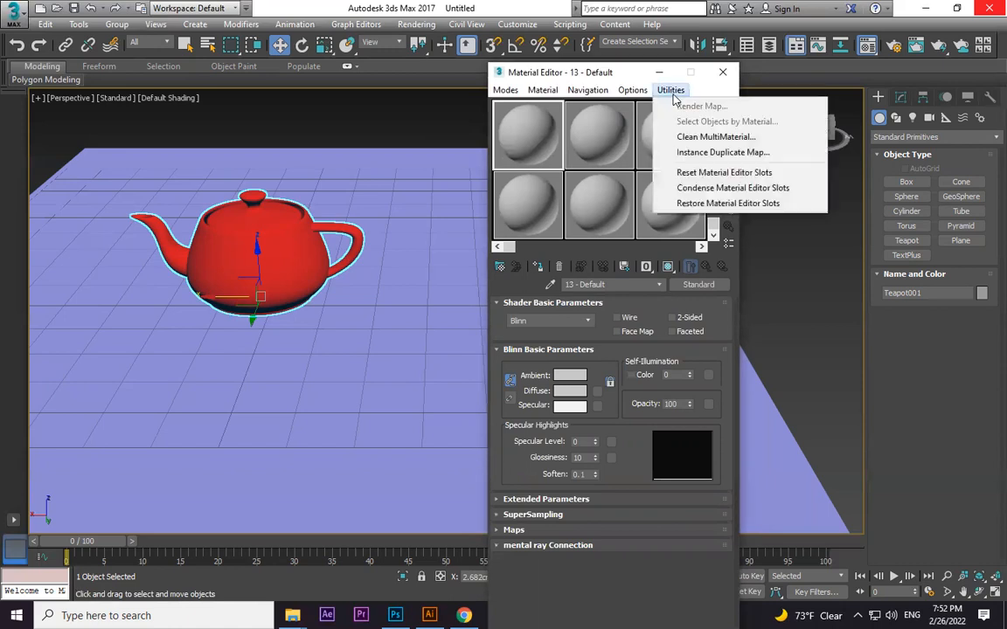
{"action": "mouse_move", "coordinate": [632, 97]}
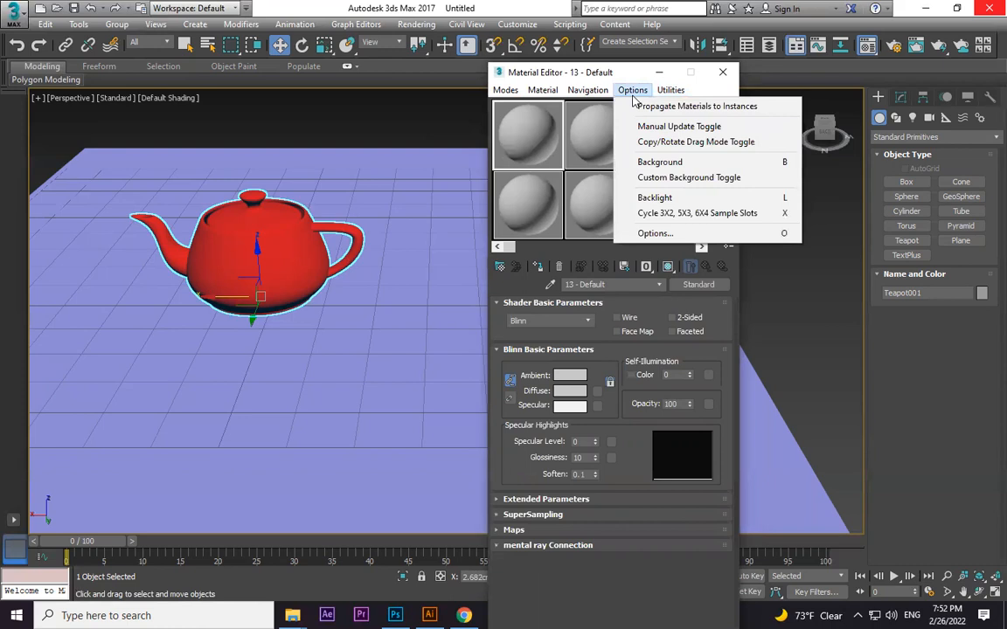
{"action": "mouse_move", "coordinate": [542, 94]}
{"action": "mouse_move", "coordinate": [671, 90]}
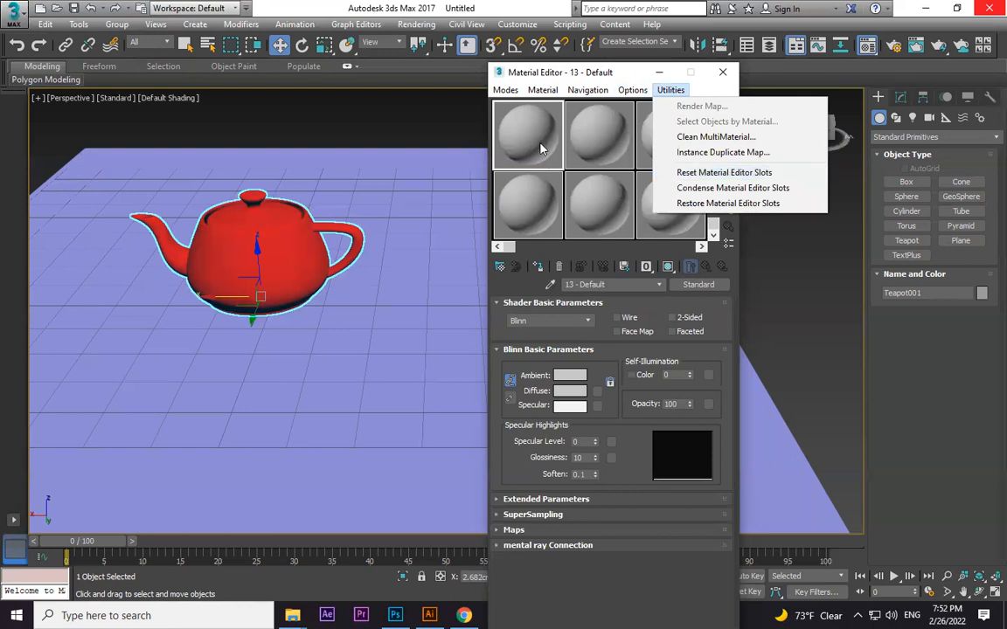
{"action": "left_click", "coordinate": [559, 129]}
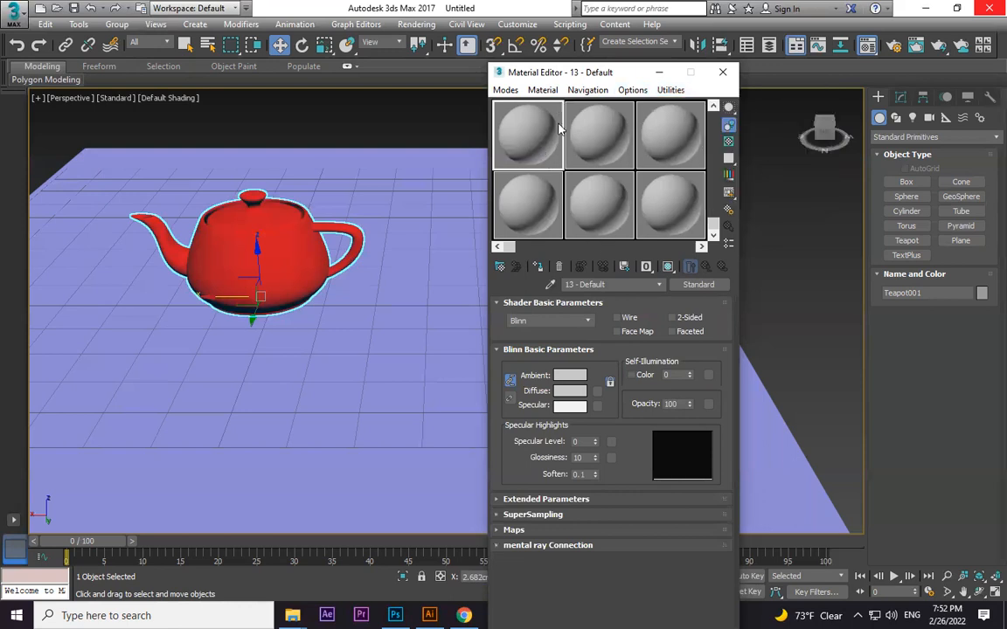
Assign the 13 - Default material to the ground plane and make it an Autodesk Metal material of type Brass
{"action": "left_click", "coordinate": [427, 232]}
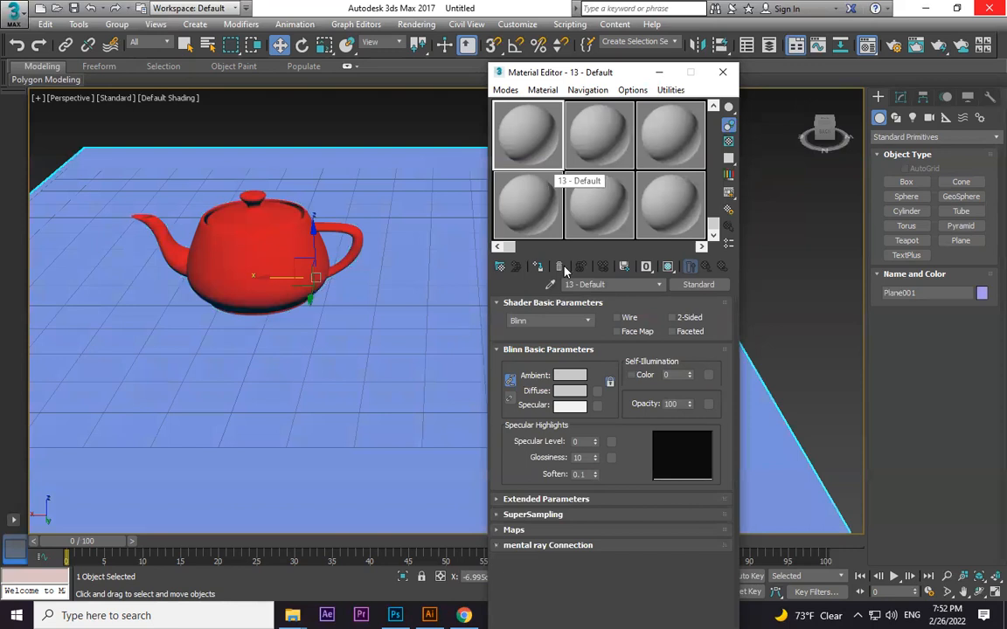
{"action": "left_click", "coordinate": [539, 267]}
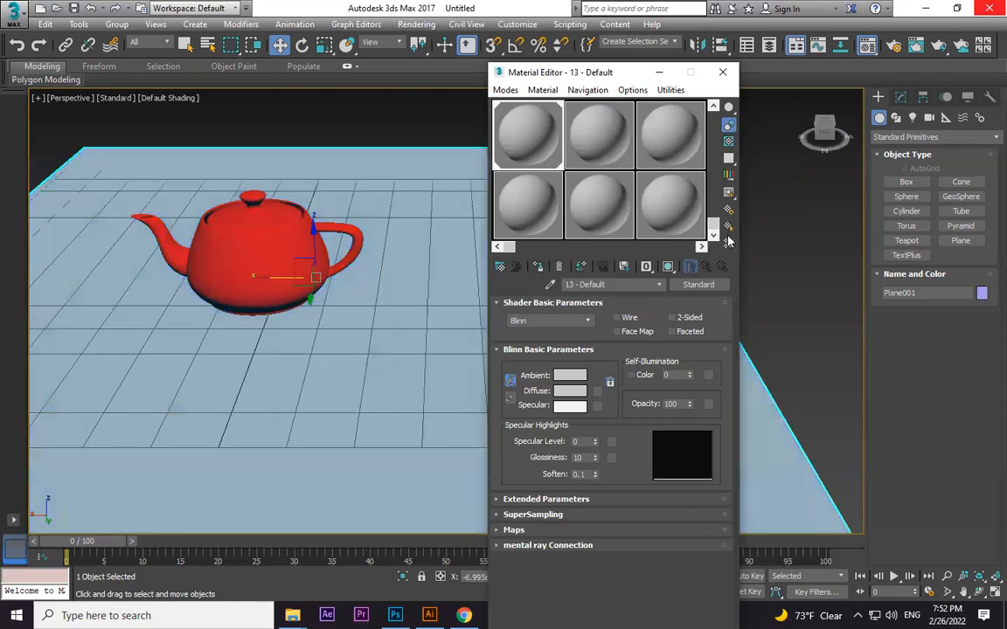
{"action": "left_click", "coordinate": [698, 285]}
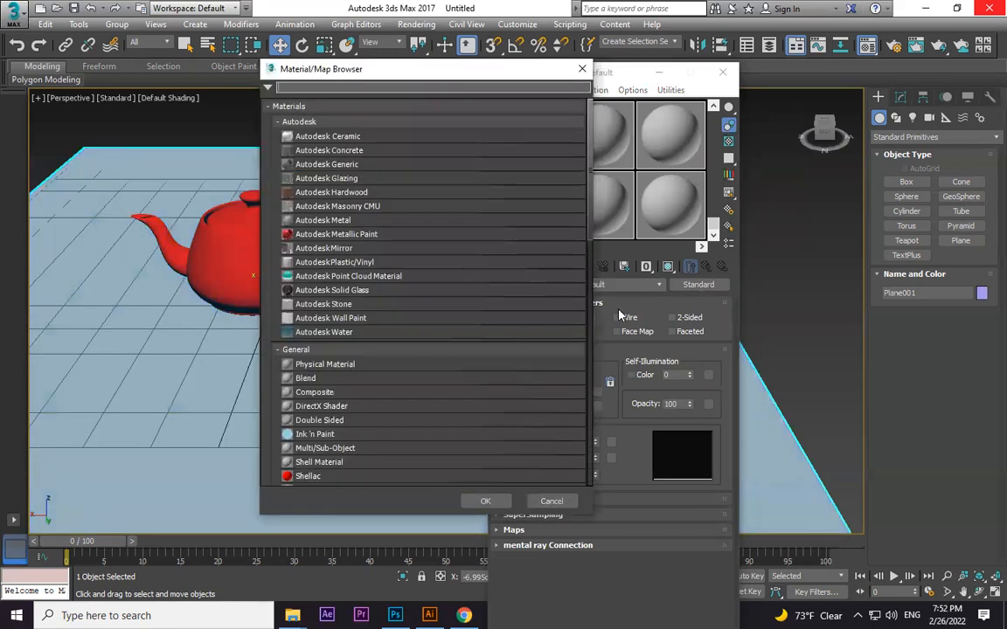
{"action": "double_click", "coordinate": [348, 222]}
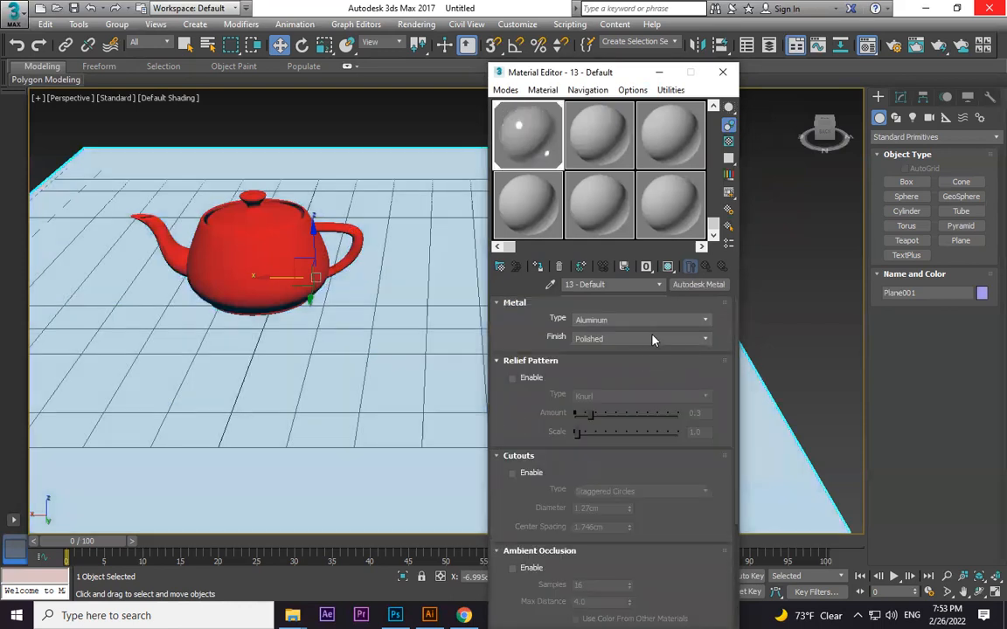
{"action": "left_click", "coordinate": [626, 322]}
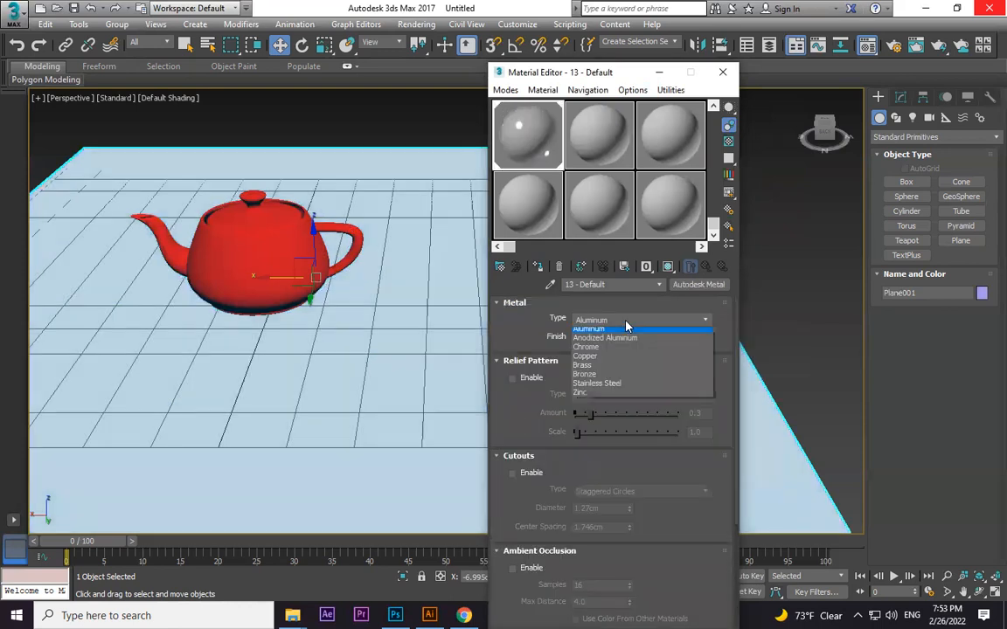
{"action": "left_click", "coordinate": [611, 371]}
Start a render of the Perspective view showing the red teapot on the brass plane
{"action": "left_click", "coordinate": [314, 233]}
{"action": "scroll", "coordinate": [377, 226], "scroll_direction": "up", "scroll_amount": 3}
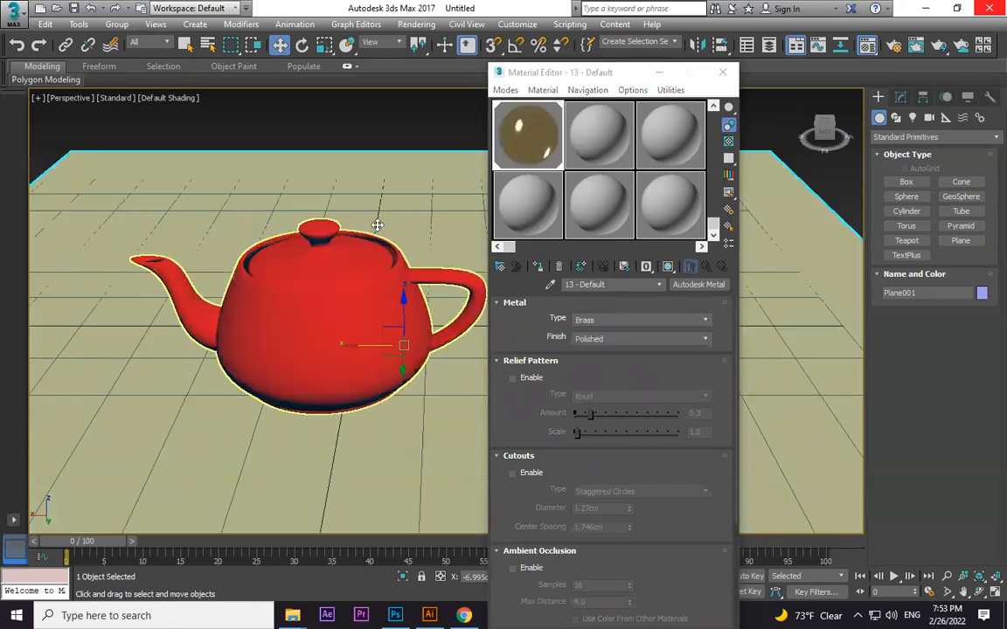
{"action": "key", "text": "shift+q"}
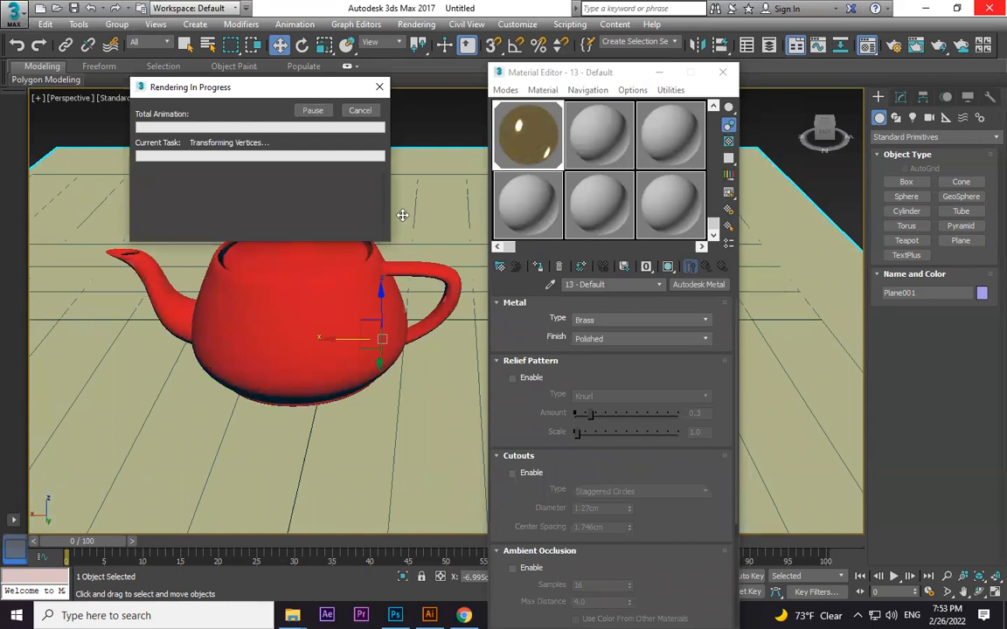